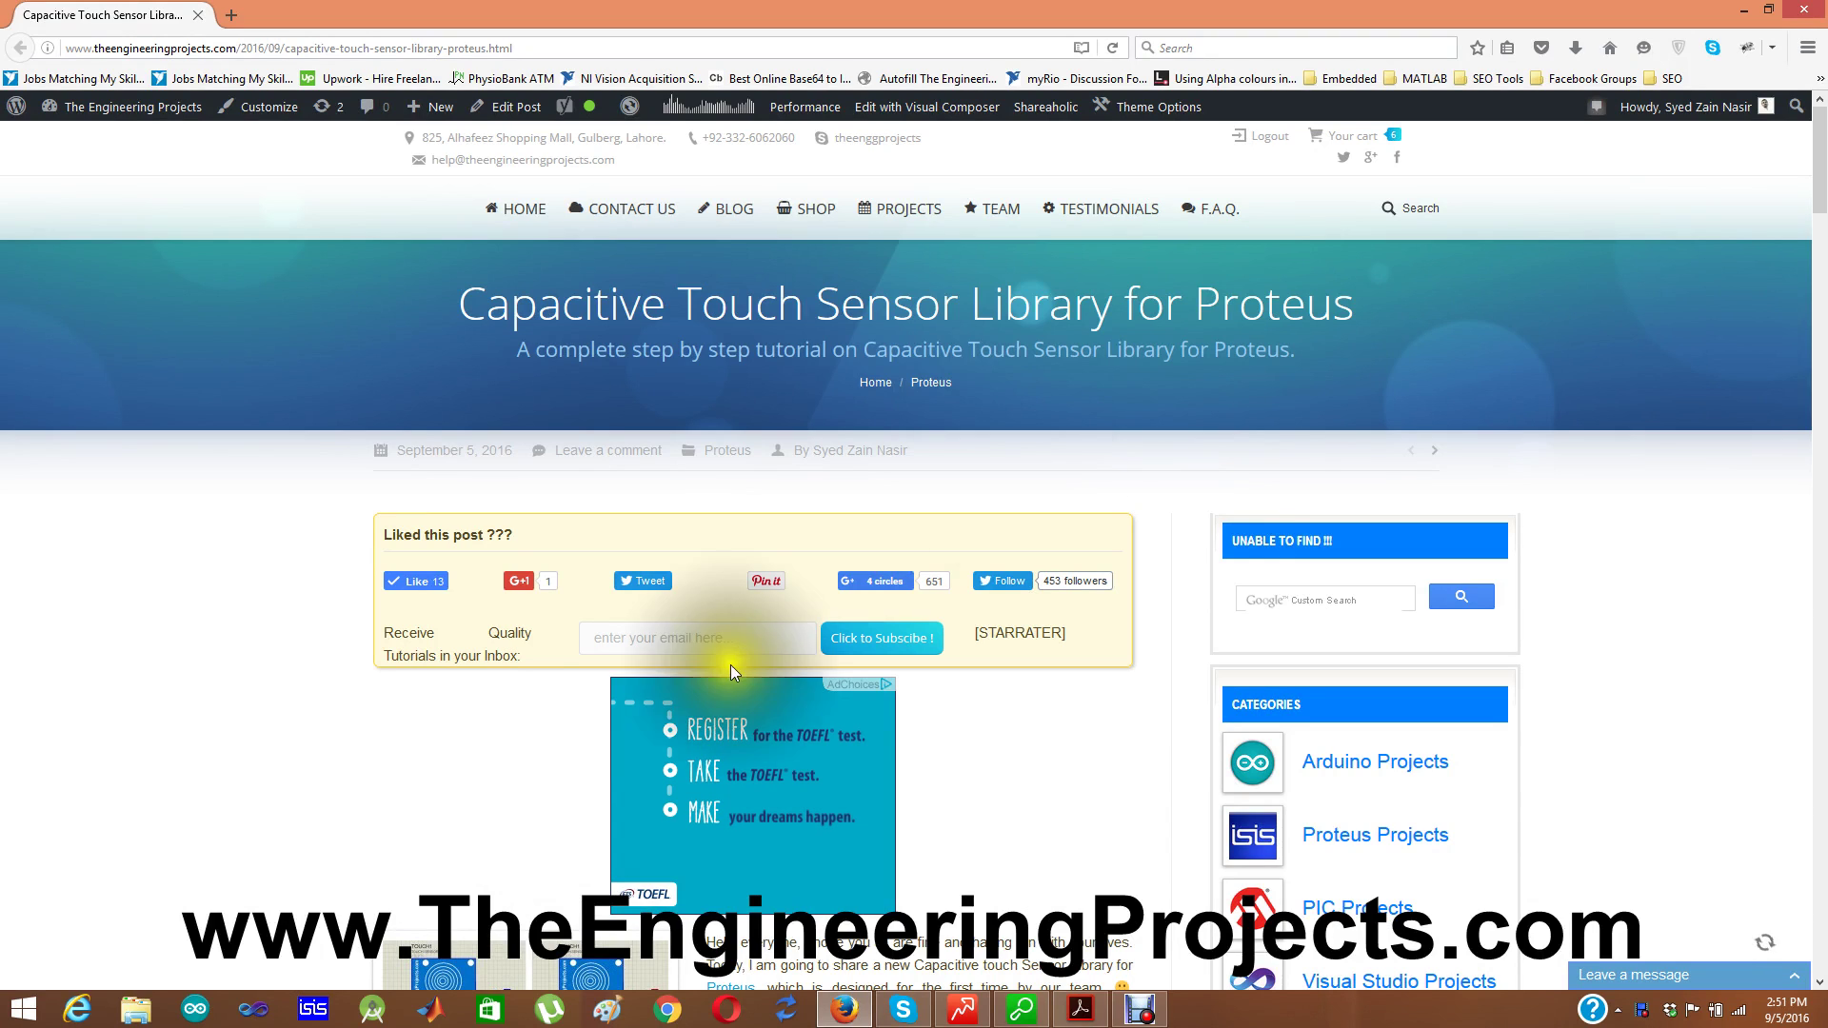
# Download the Capacitive Touch Sensor Library archive with IDM and open it in WinRAR
pyautogui.scroll(-1, 1819, 190)
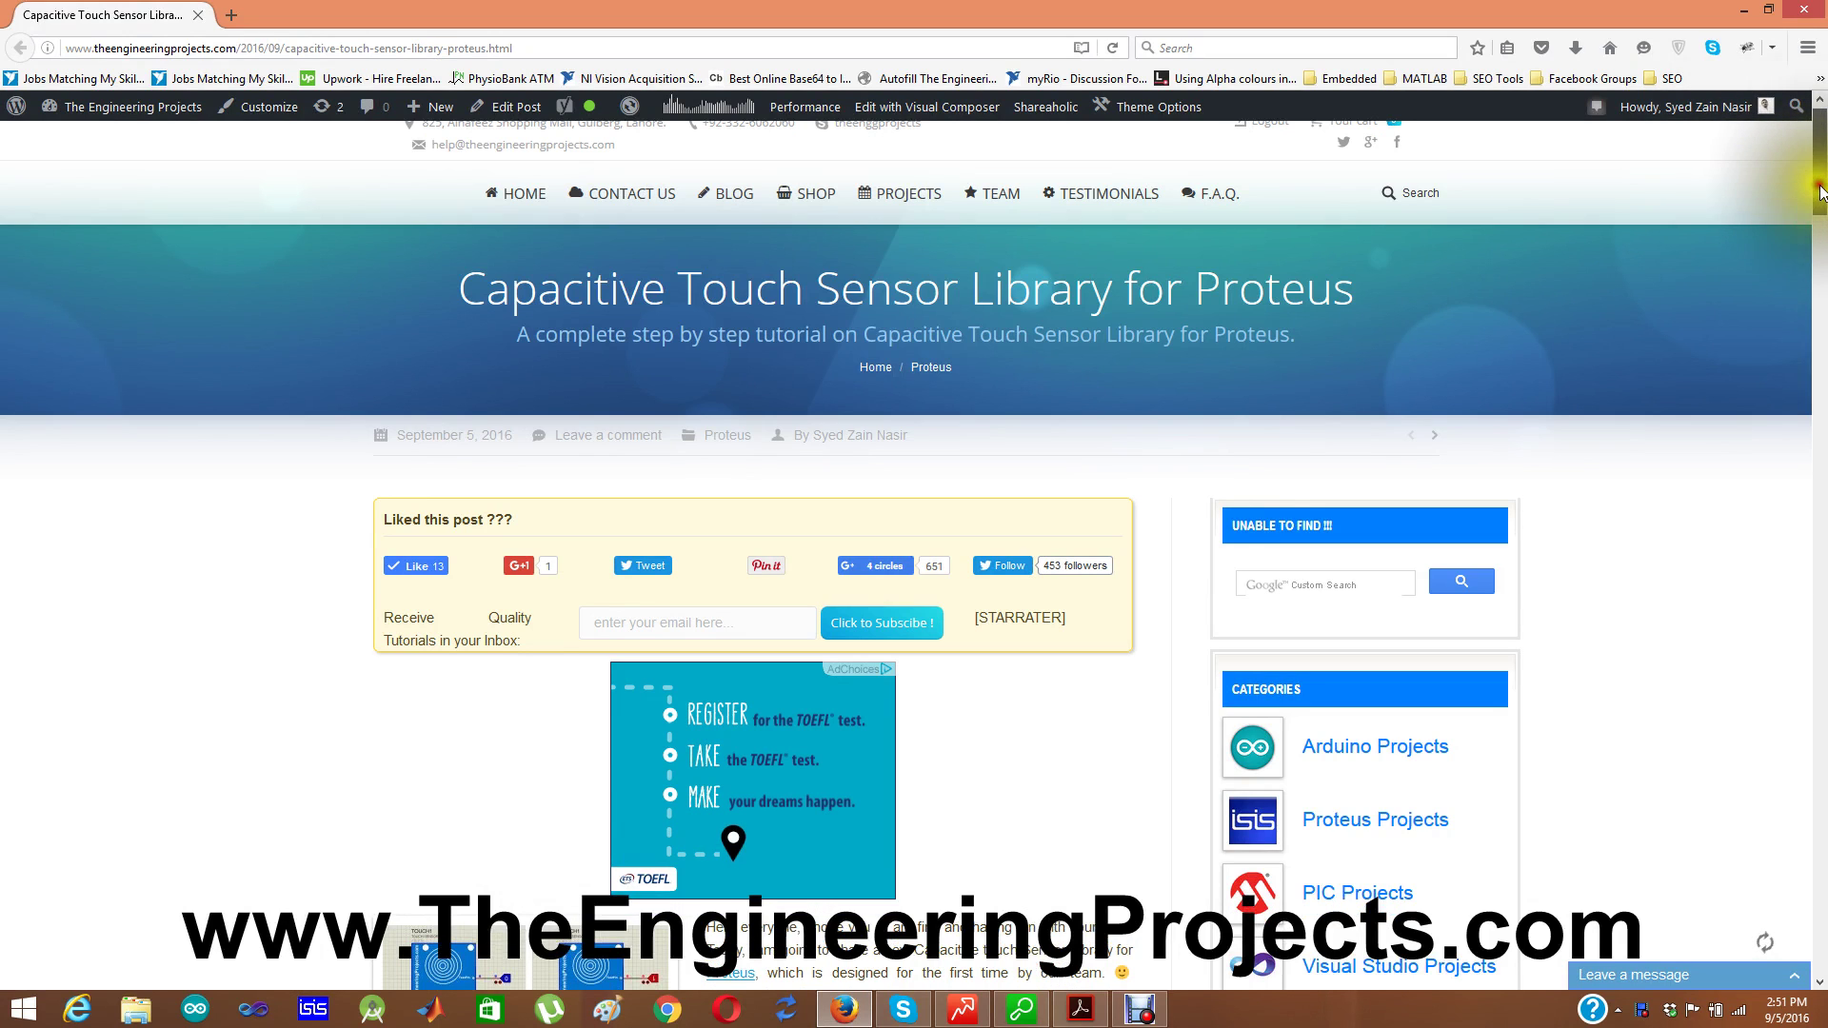
pyautogui.scroll(-5, 1822, 211)
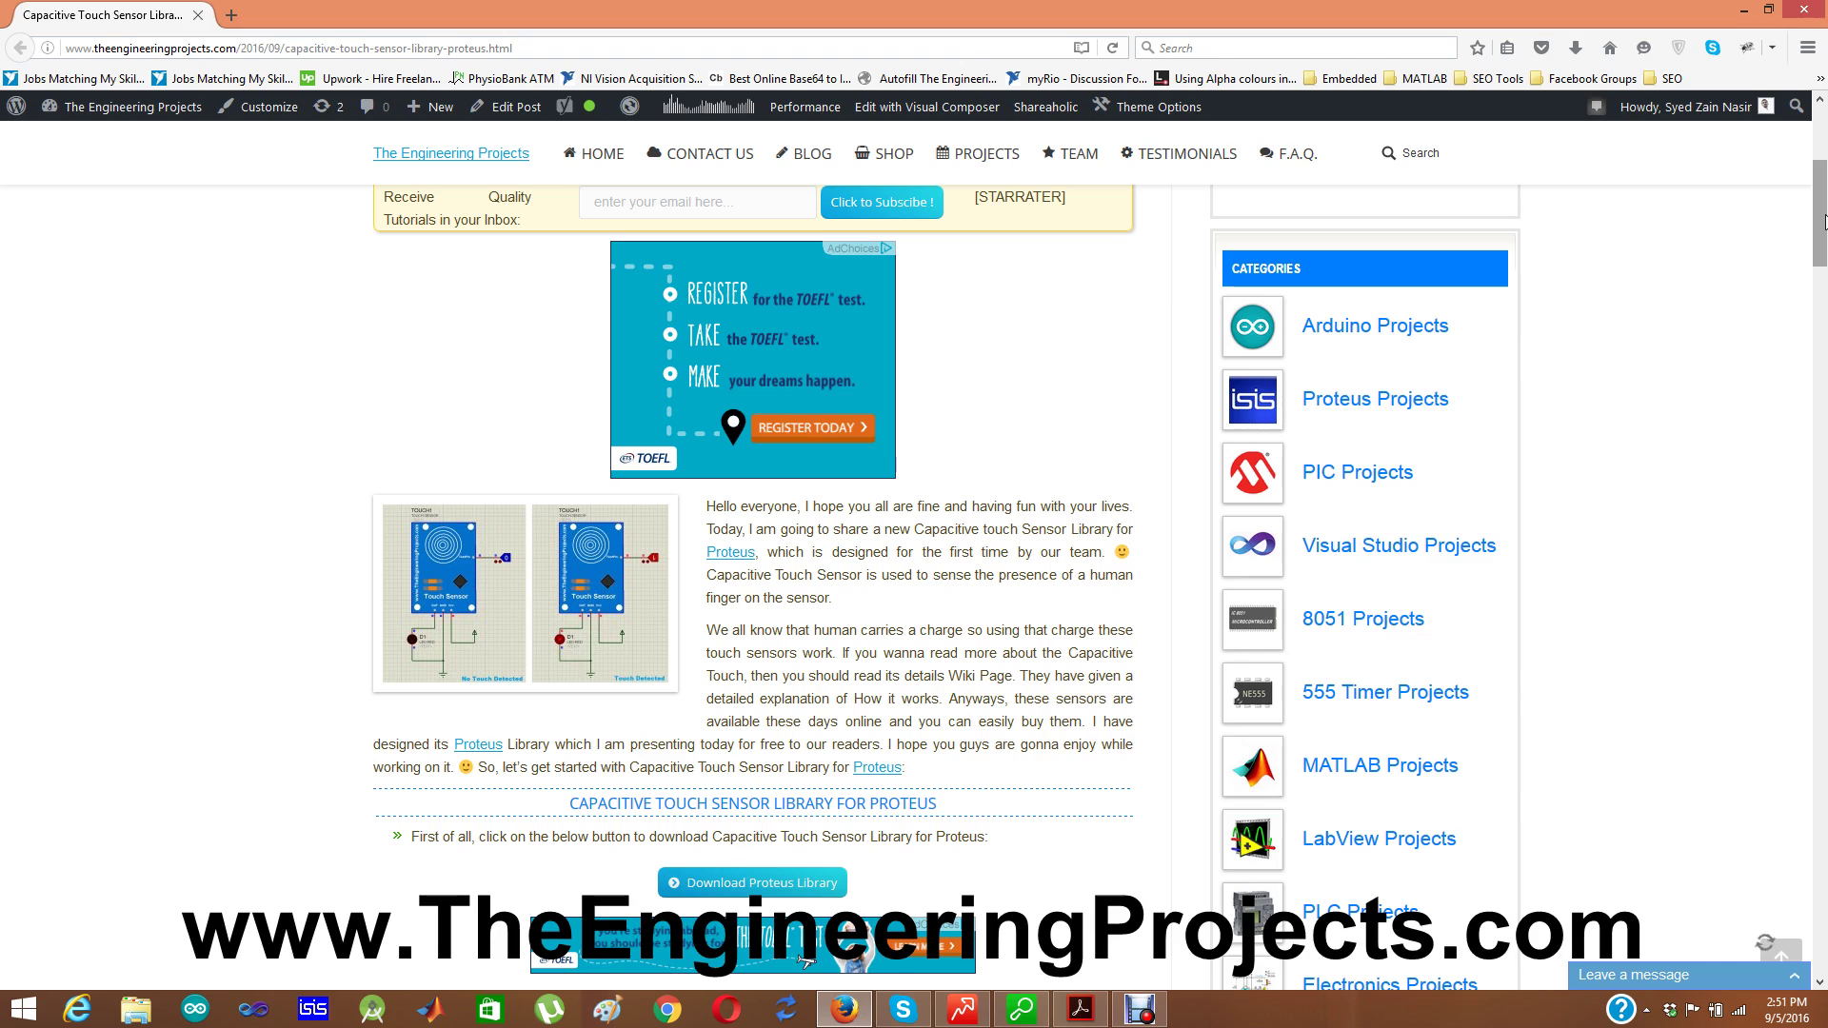
pyautogui.scroll(1, 1825, 221)
pyautogui.scroll(7, 1825, 221)
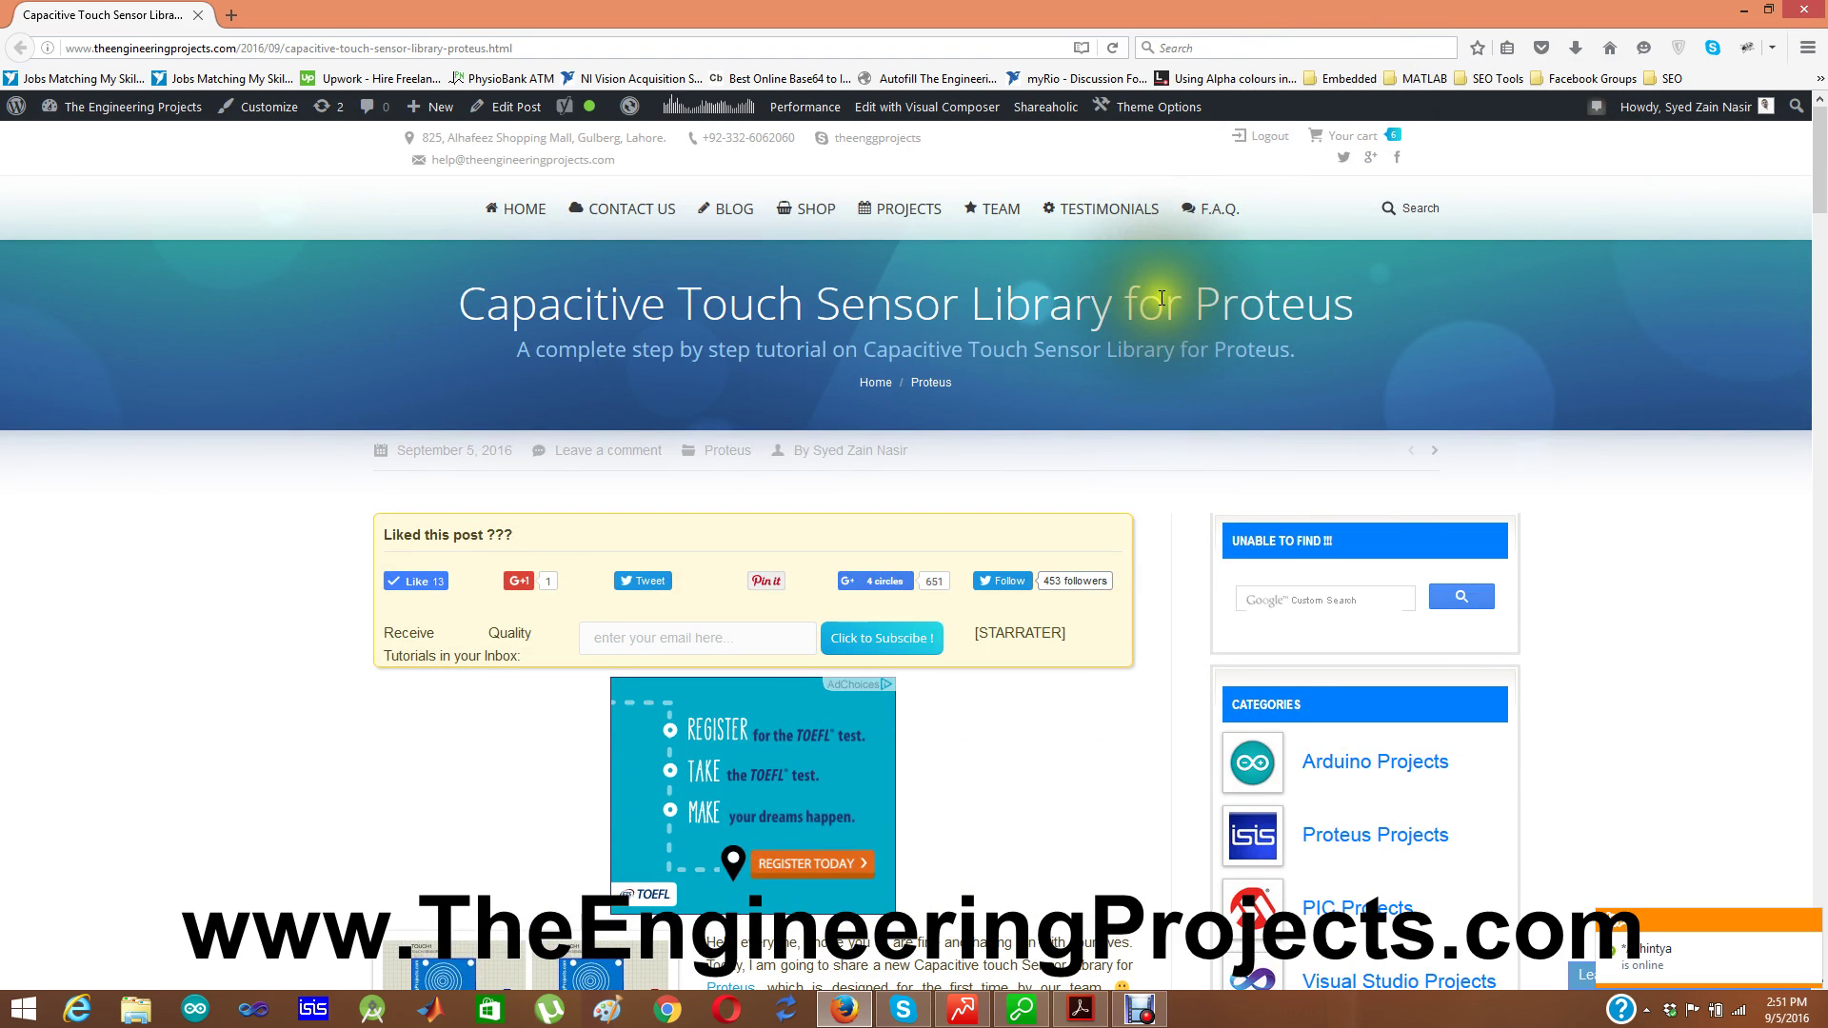
pyautogui.scroll(-1, 1162, 298)
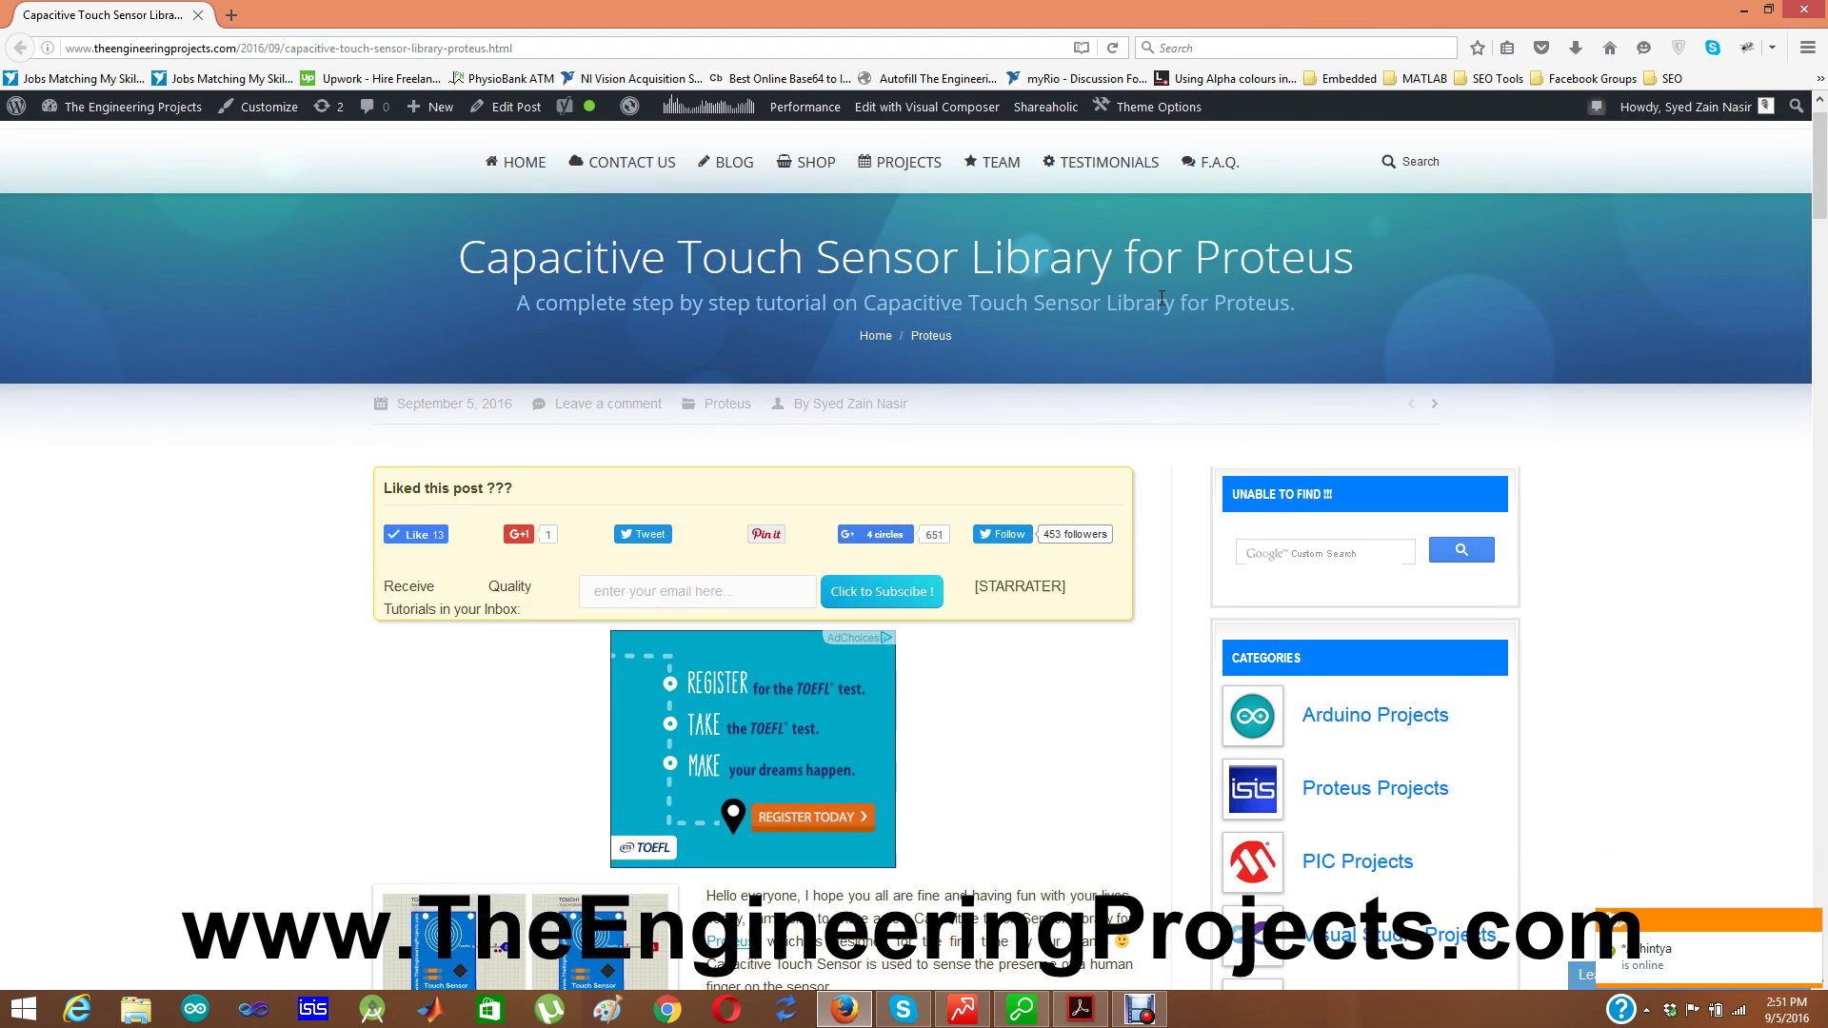
pyautogui.scroll(-2, 1161, 298)
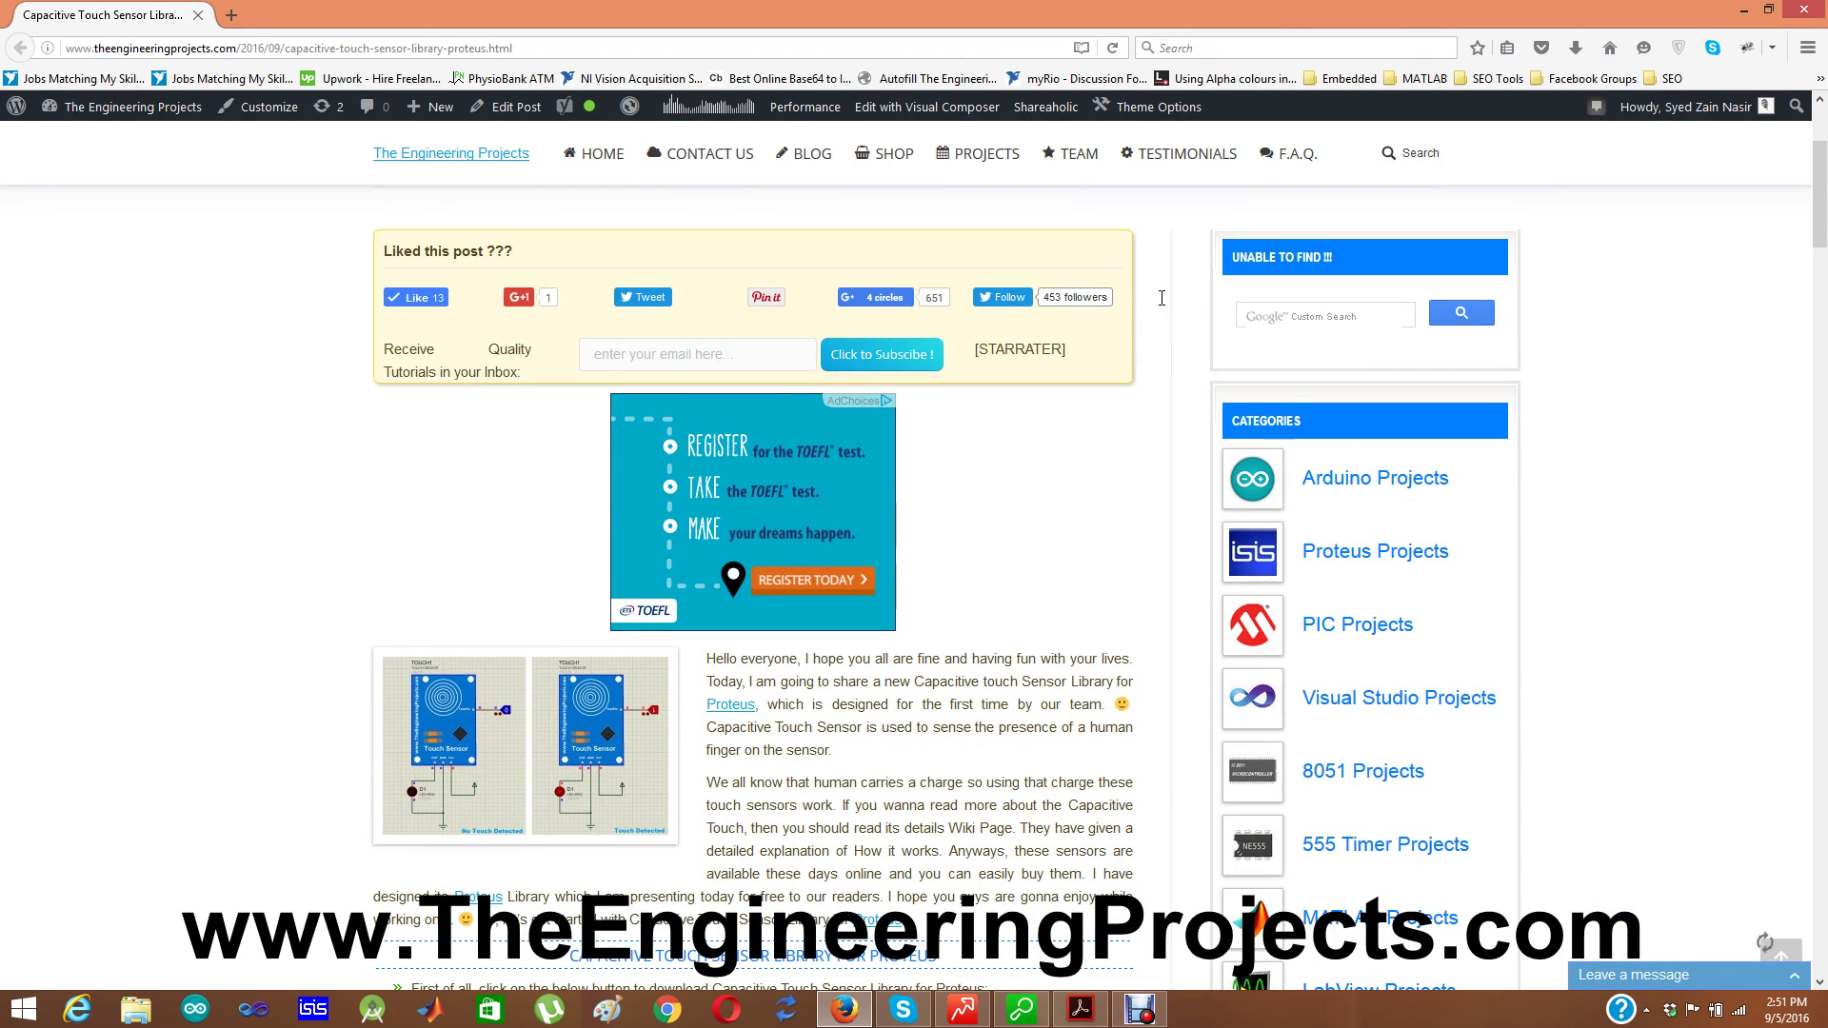
pyautogui.scroll(-1, 1066, 549)
pyautogui.scroll(-2, 1066, 549)
pyautogui.scroll(-1, 1066, 550)
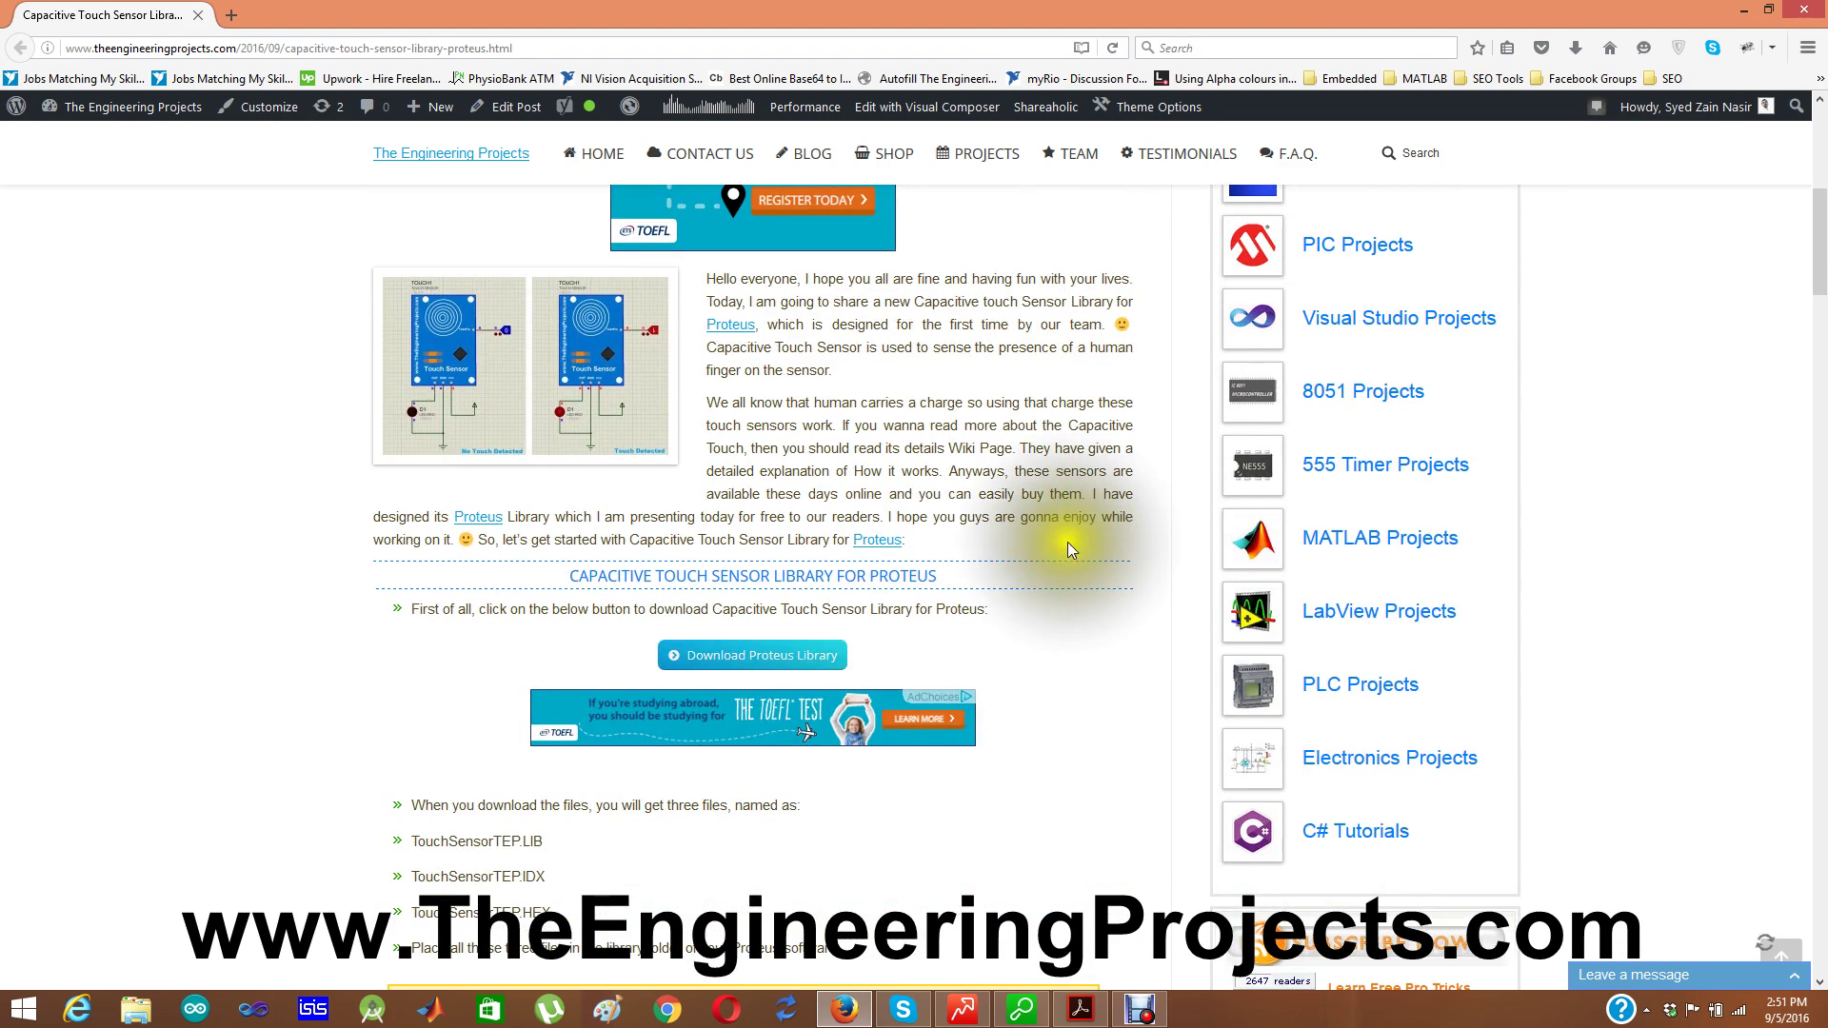
pyautogui.click(764, 665)
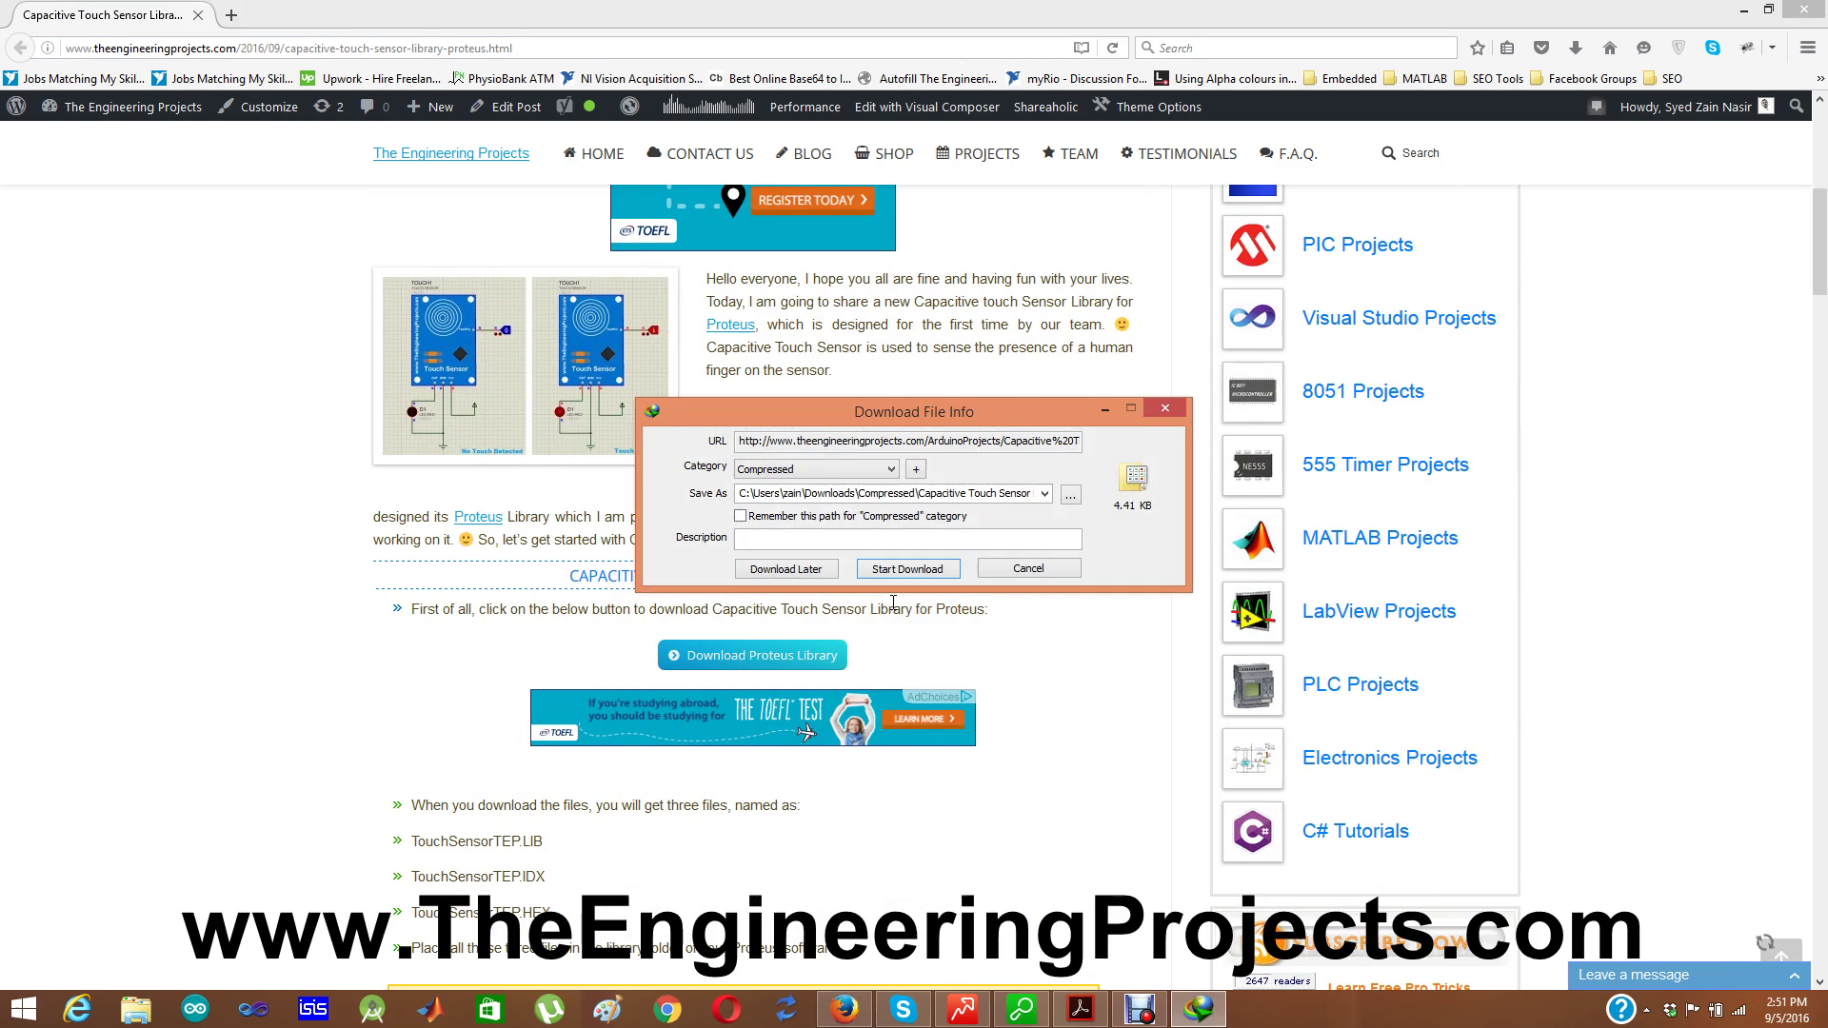
pyautogui.click(928, 571)
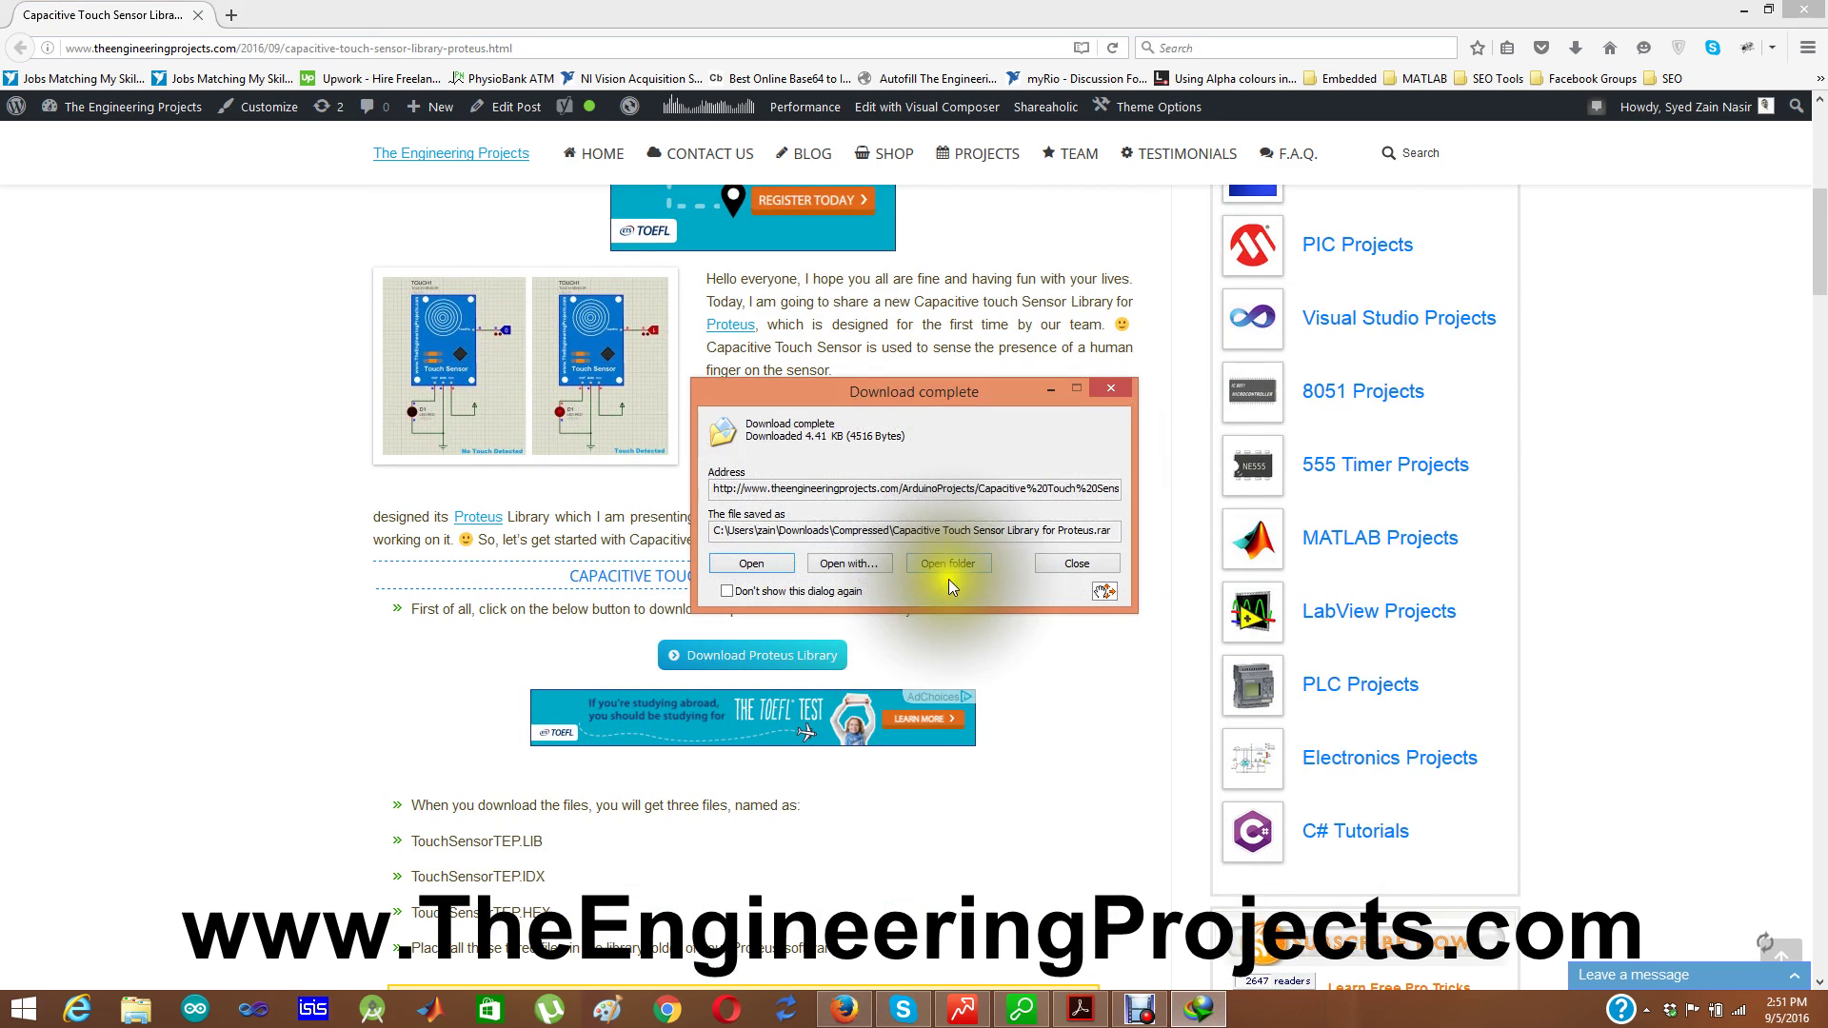
pyautogui.click(780, 557)
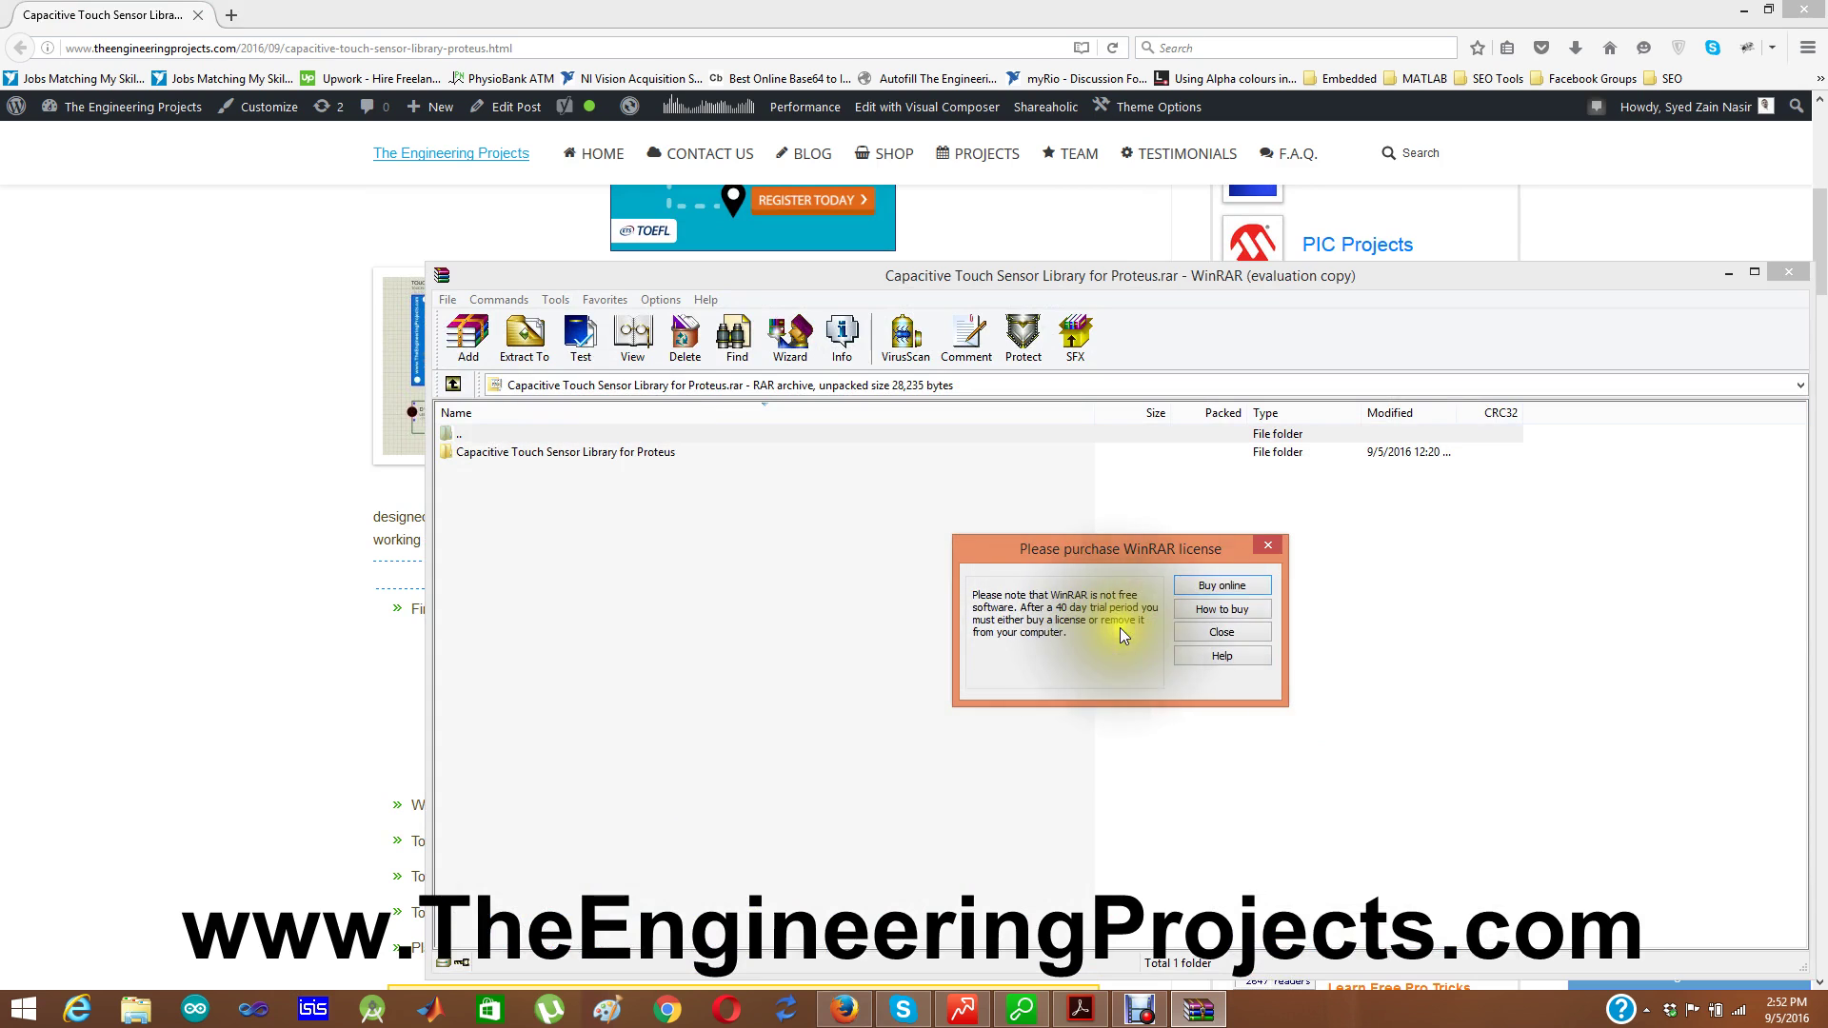
# Dismiss the license notice, open the library folder, and select TouchSensorTEP.LIB, .IDX and .HEX
pyautogui.click(1203, 630)
pyautogui.click(571, 451)
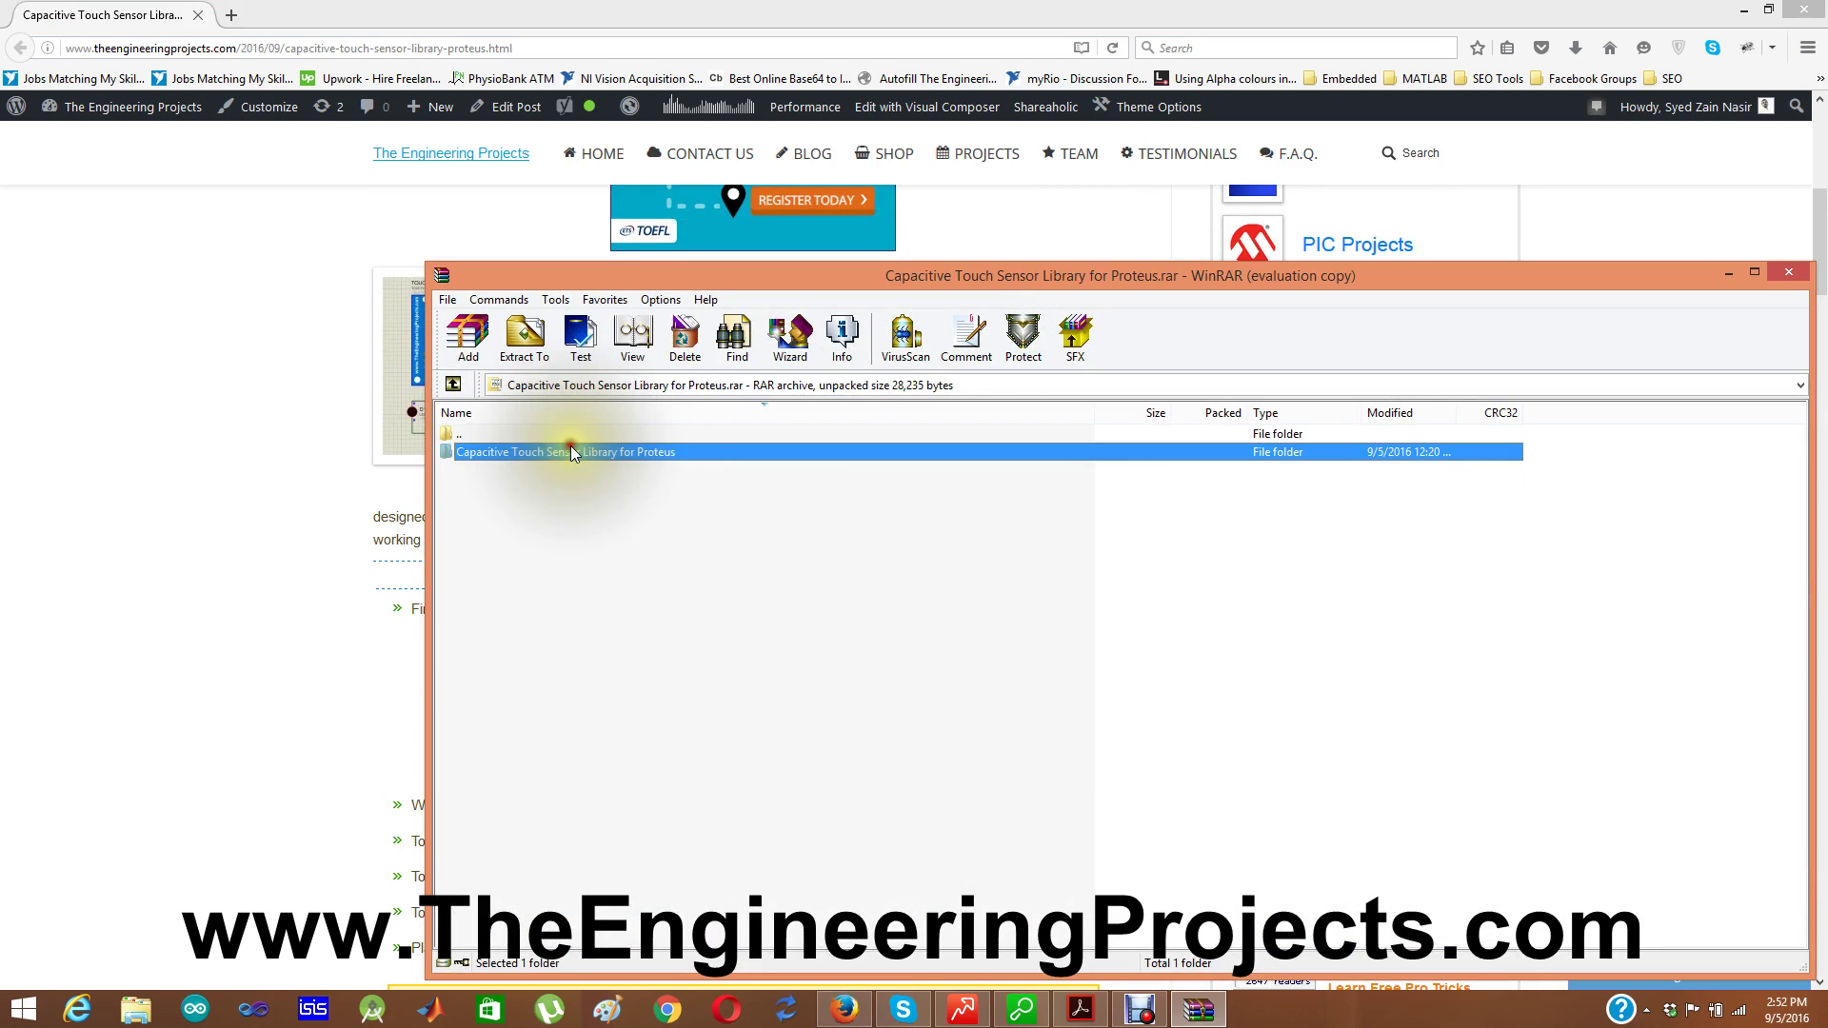
pyautogui.doubleClick(571, 452)
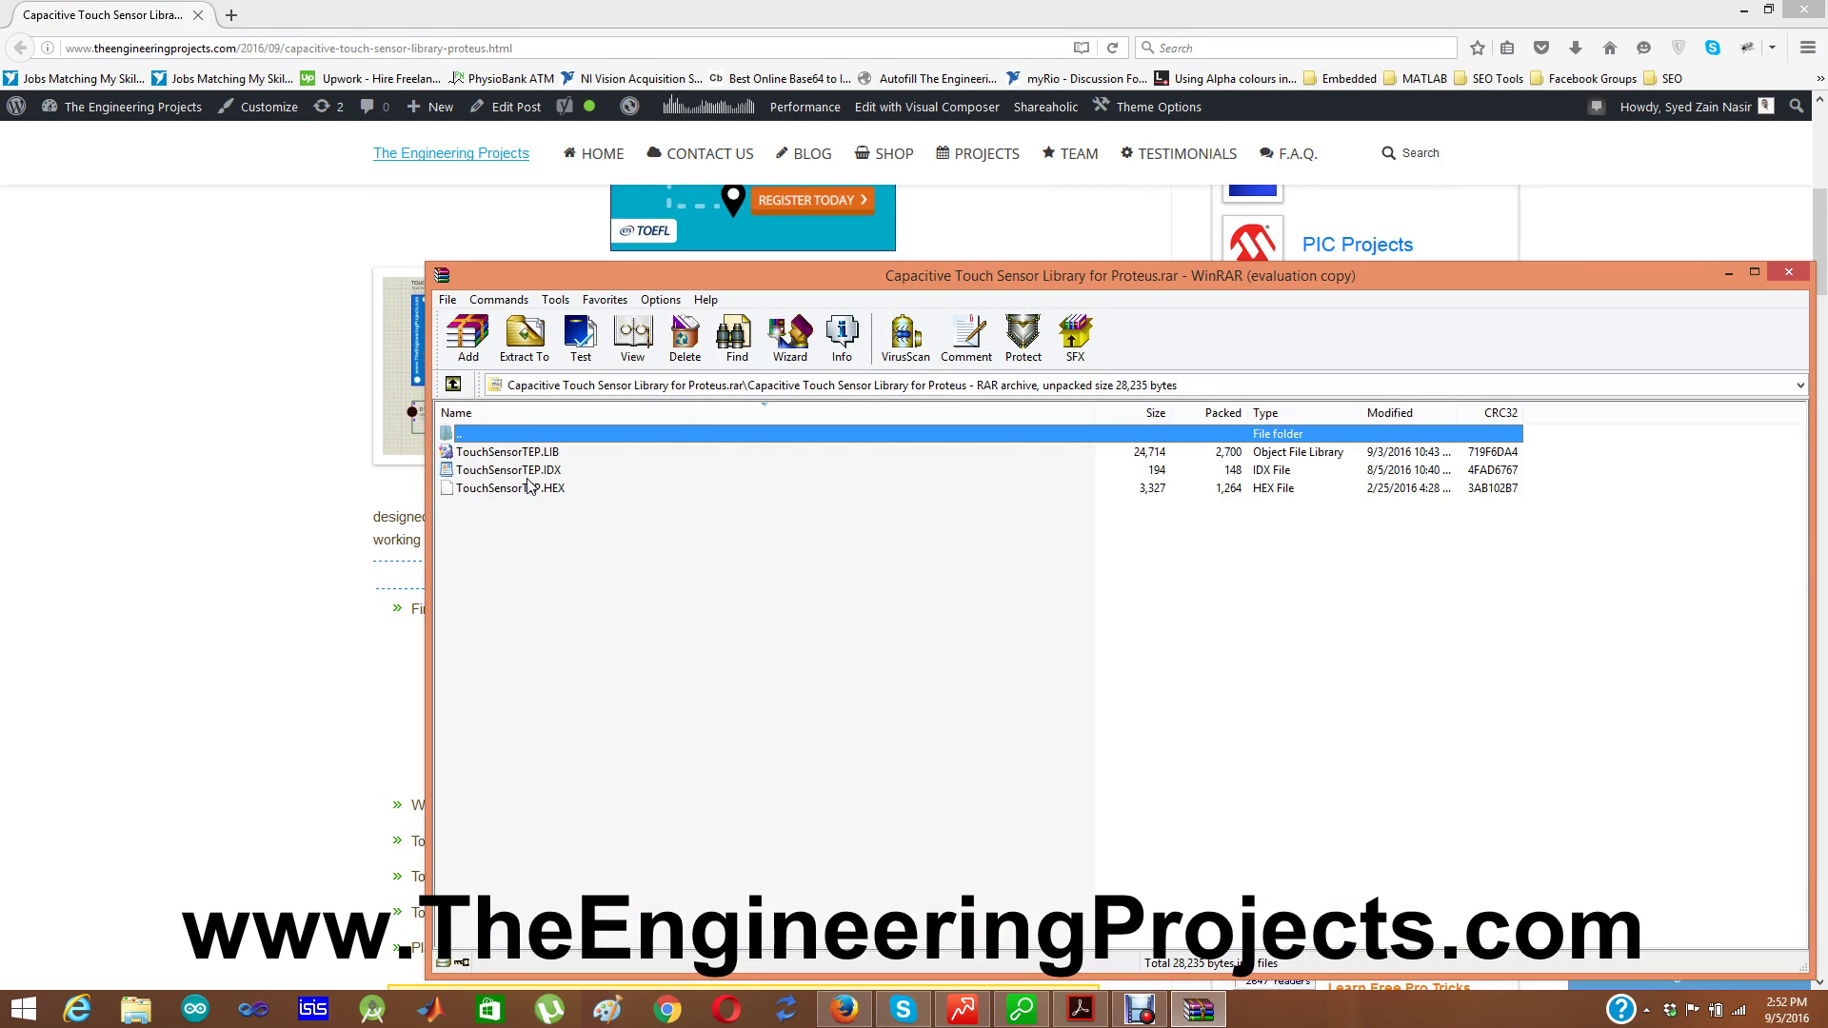
pyautogui.moveTo(548, 506); pyautogui.dragTo(505, 459)
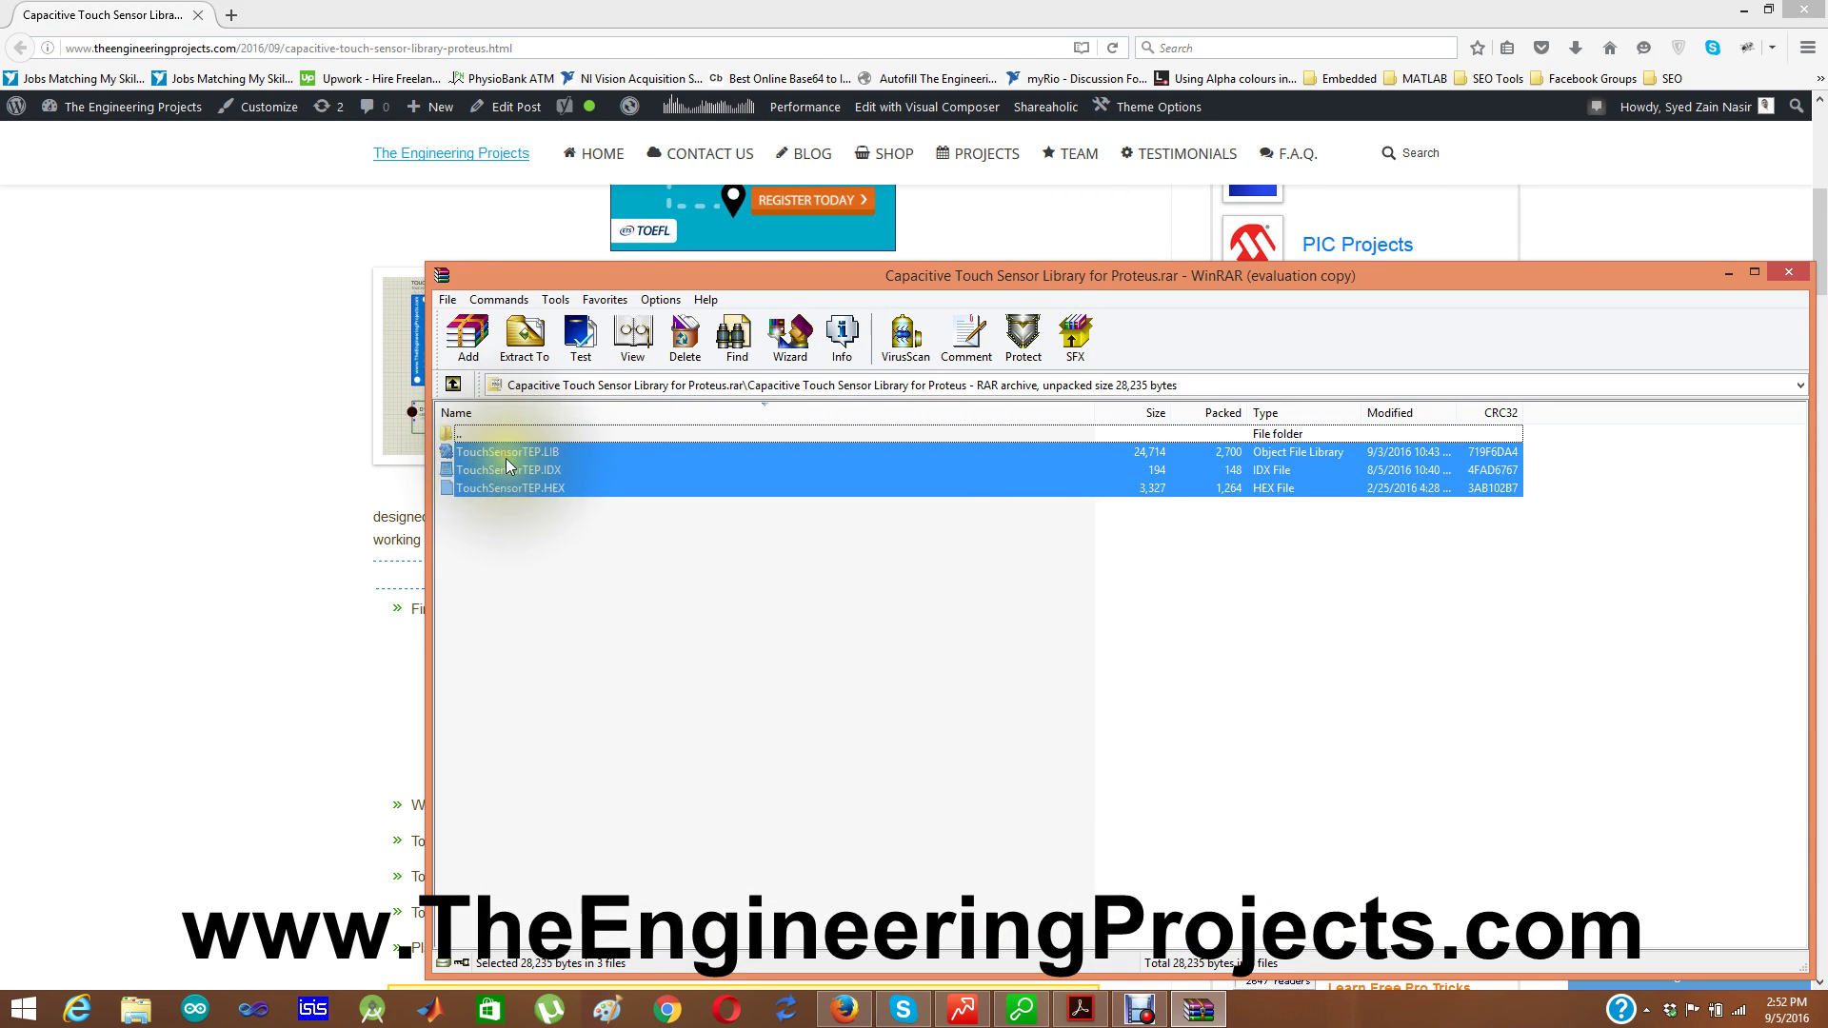
# Extract the TouchSensorTEP files into Proteus 7 Professional's LIBRARY folder, overwriting existing copies
pyautogui.click(524, 335)
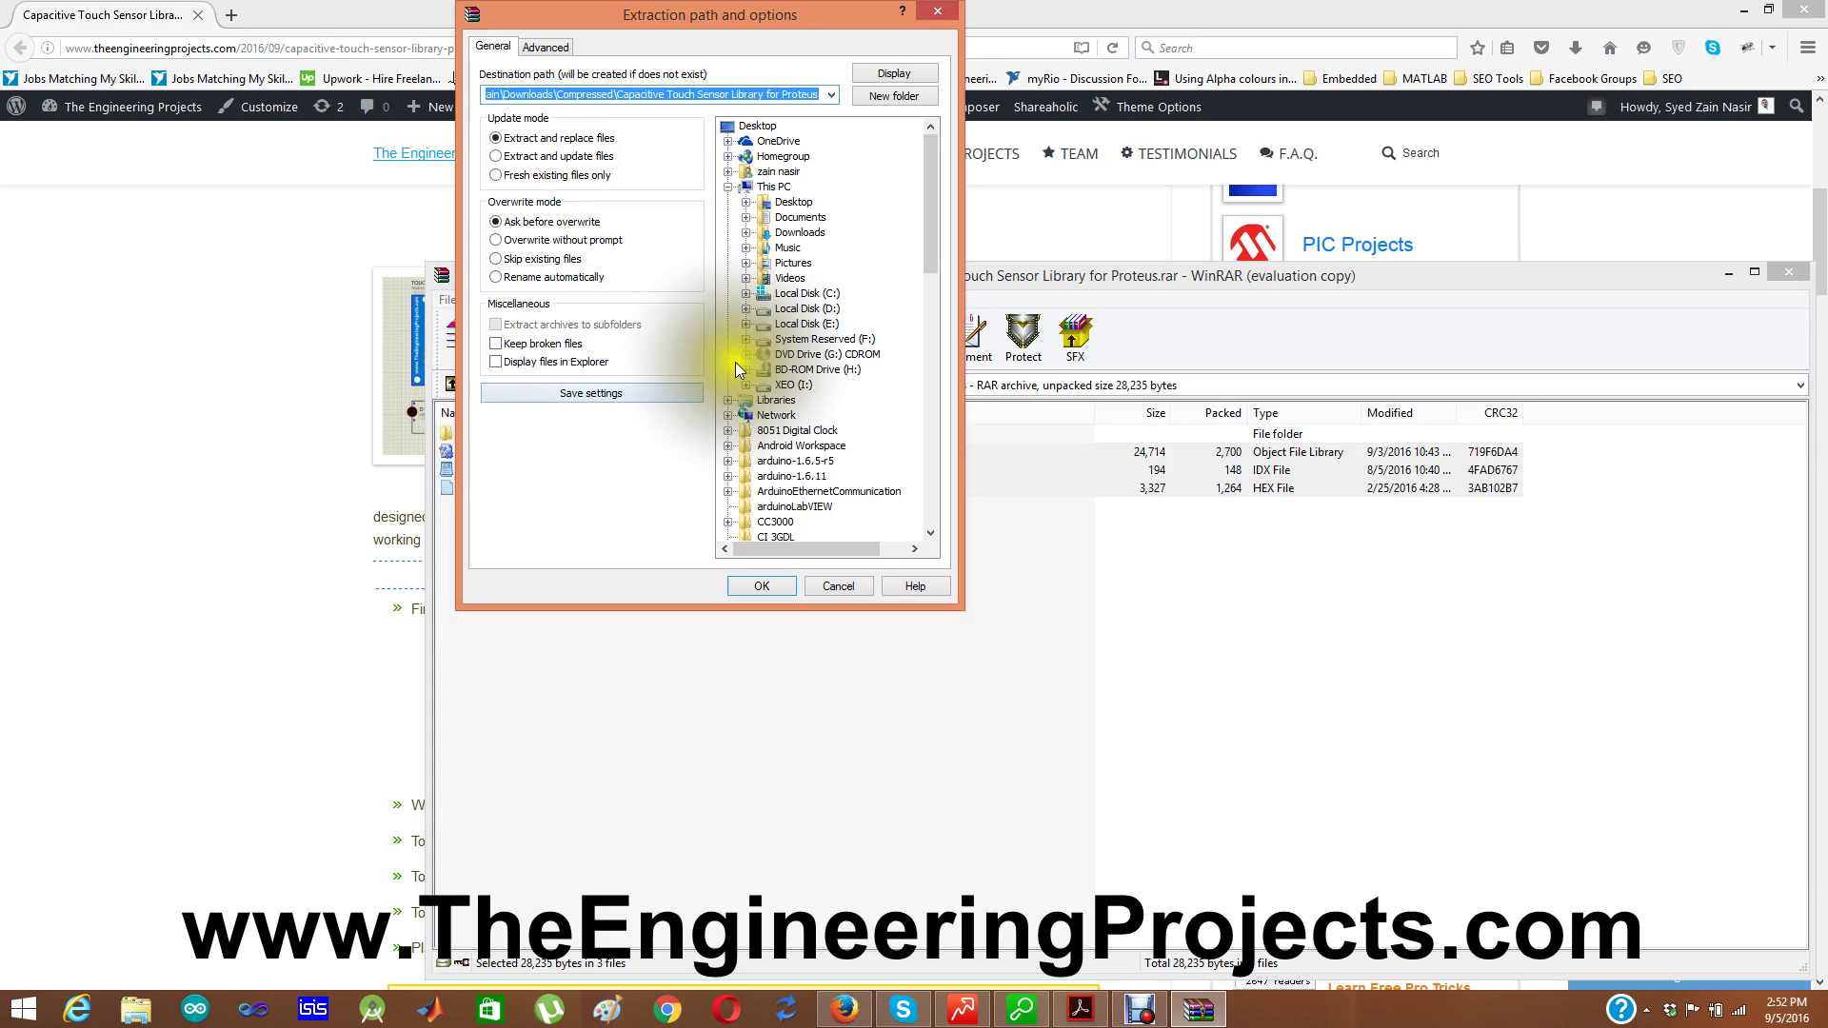
pyautogui.click(745, 294)
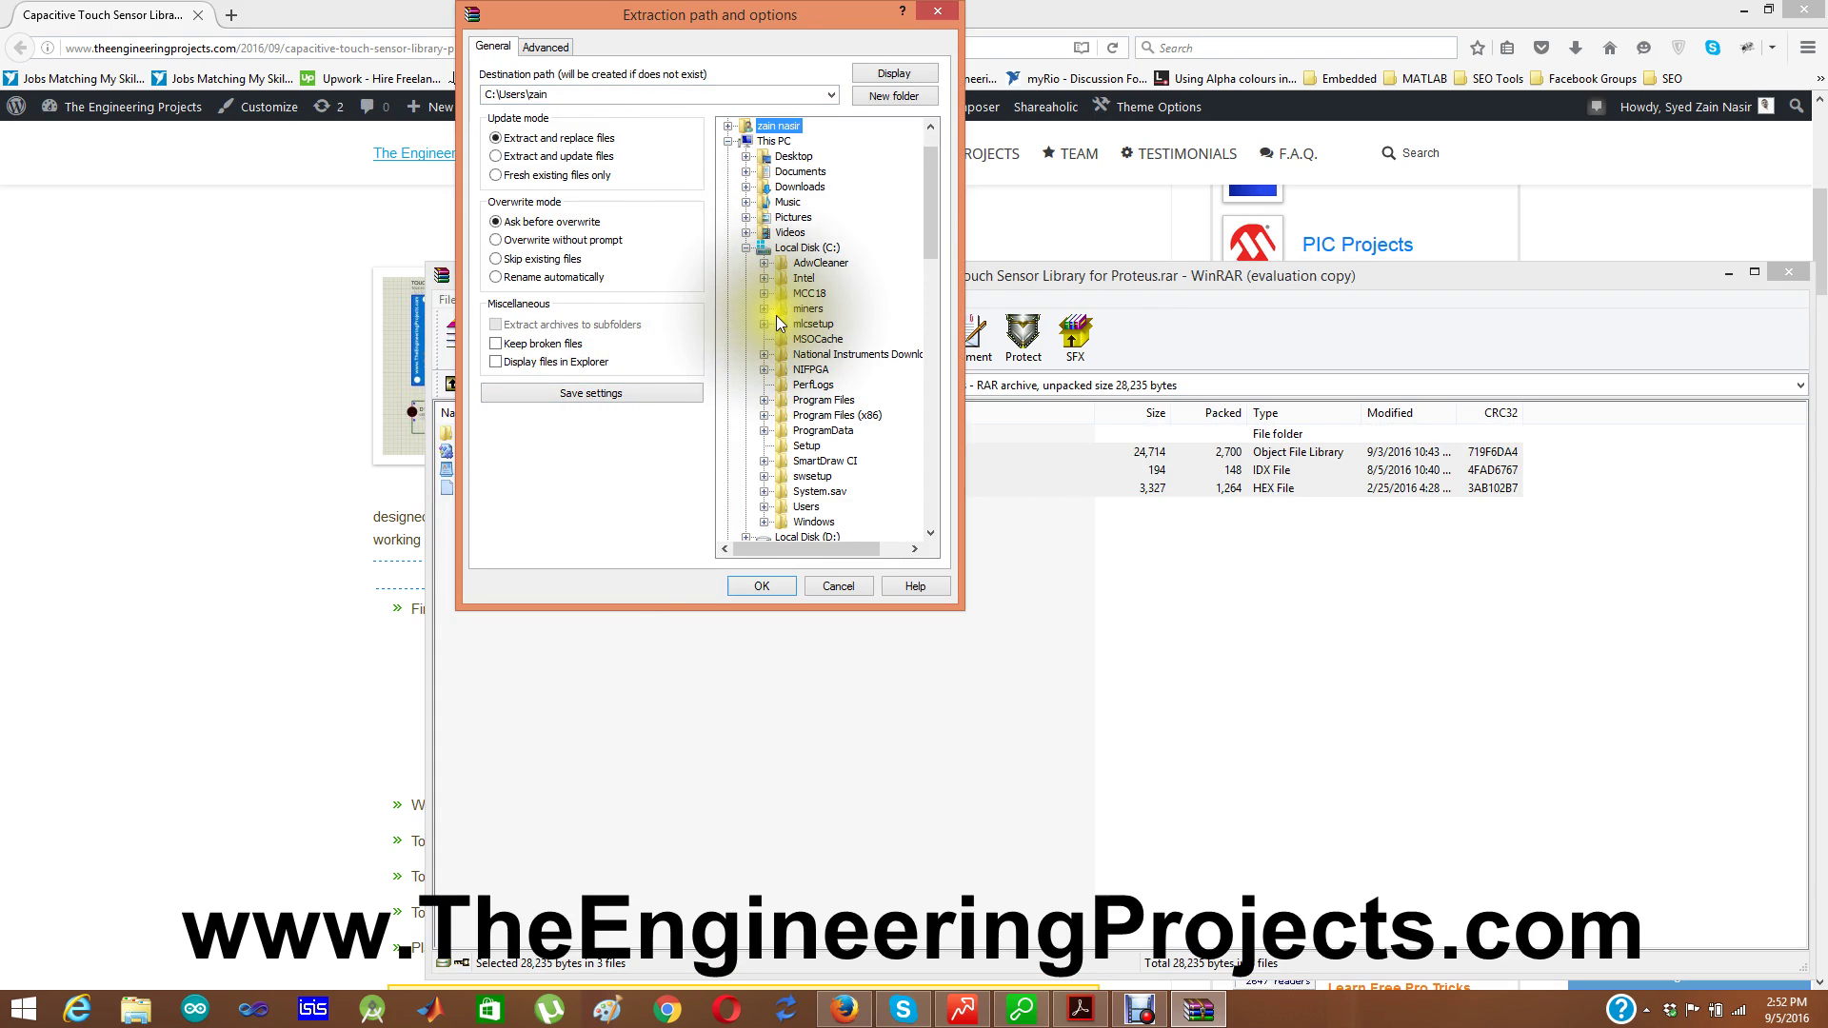
pyautogui.click(763, 415)
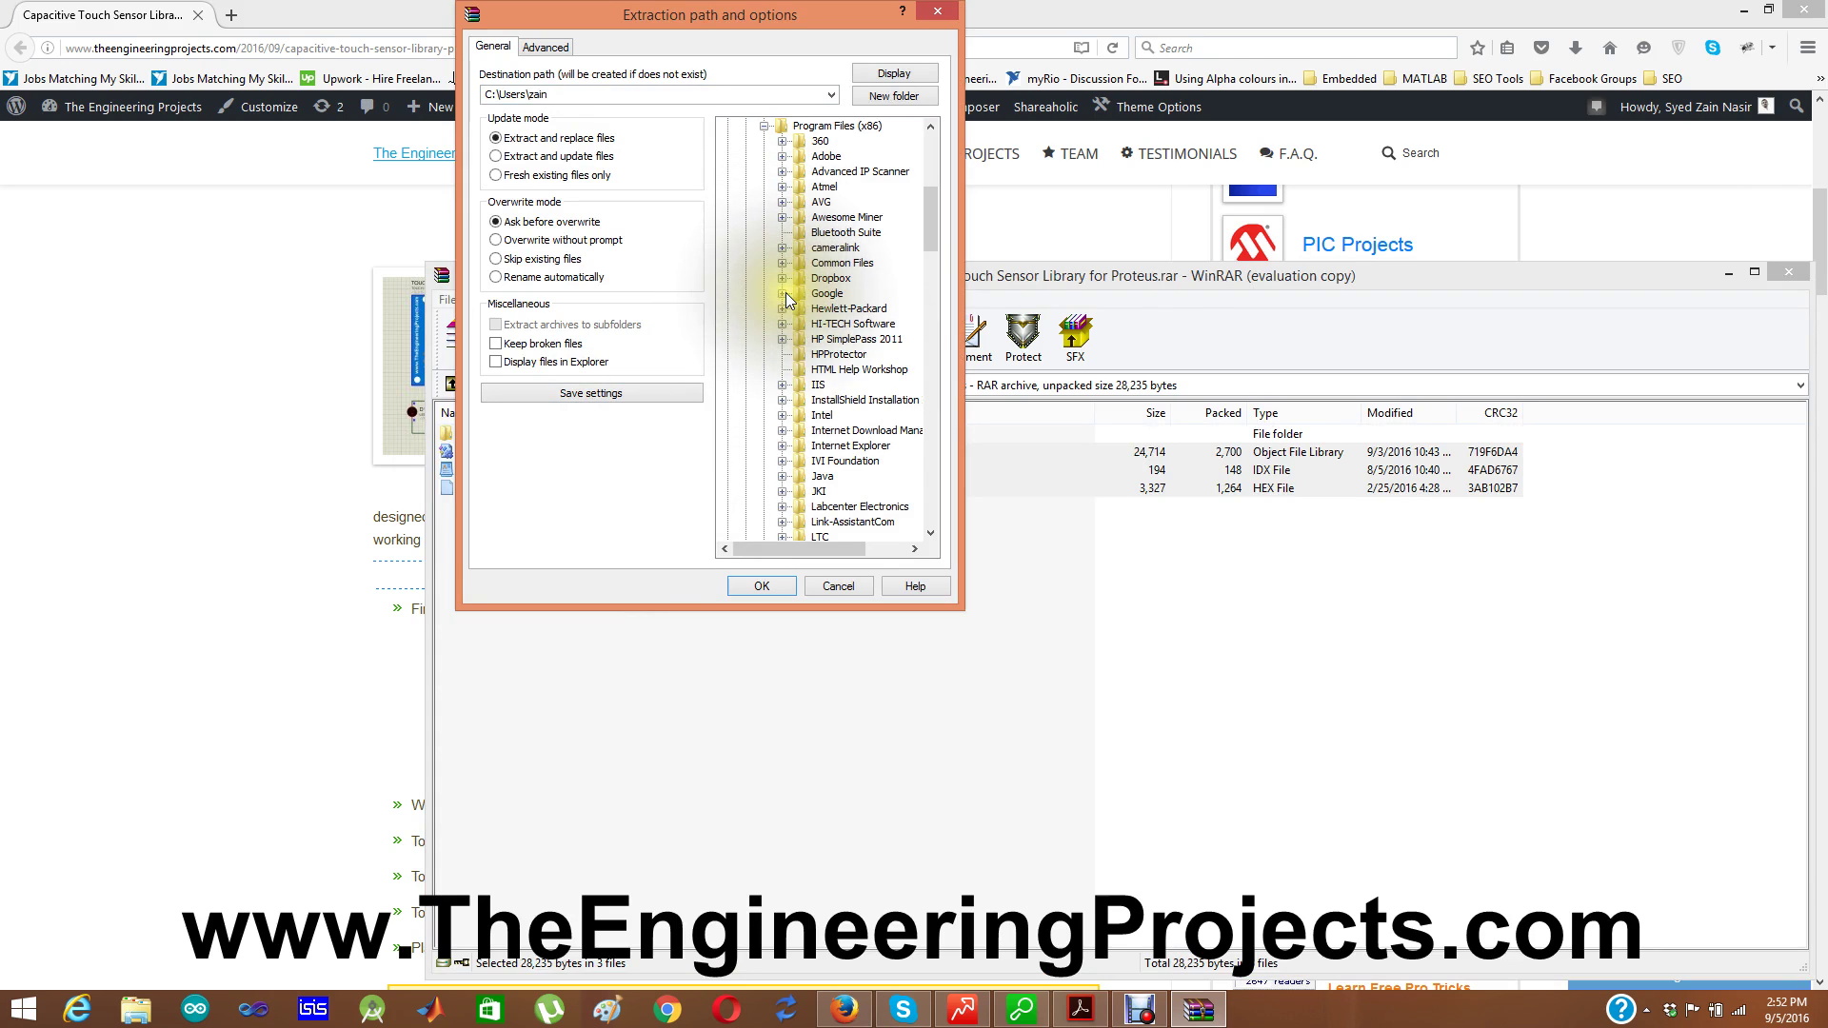
pyautogui.click(780, 507)
pyautogui.click(799, 507)
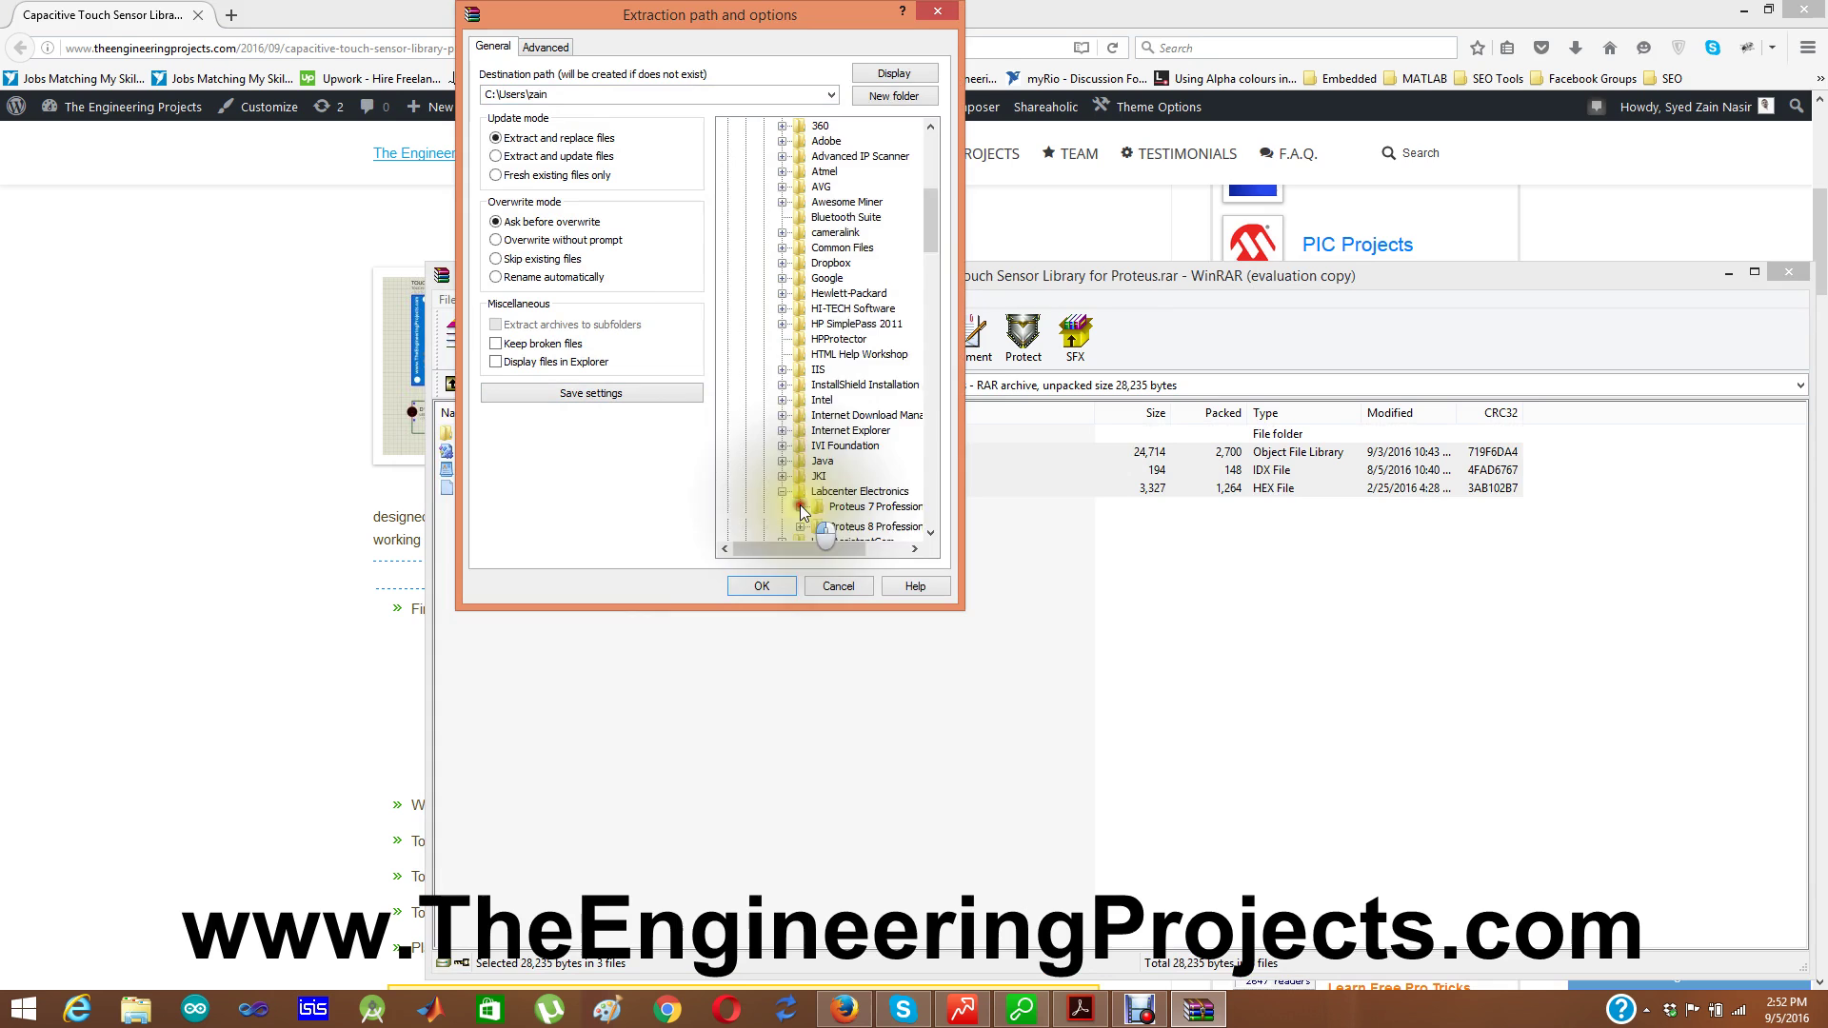
pyautogui.click(866, 415)
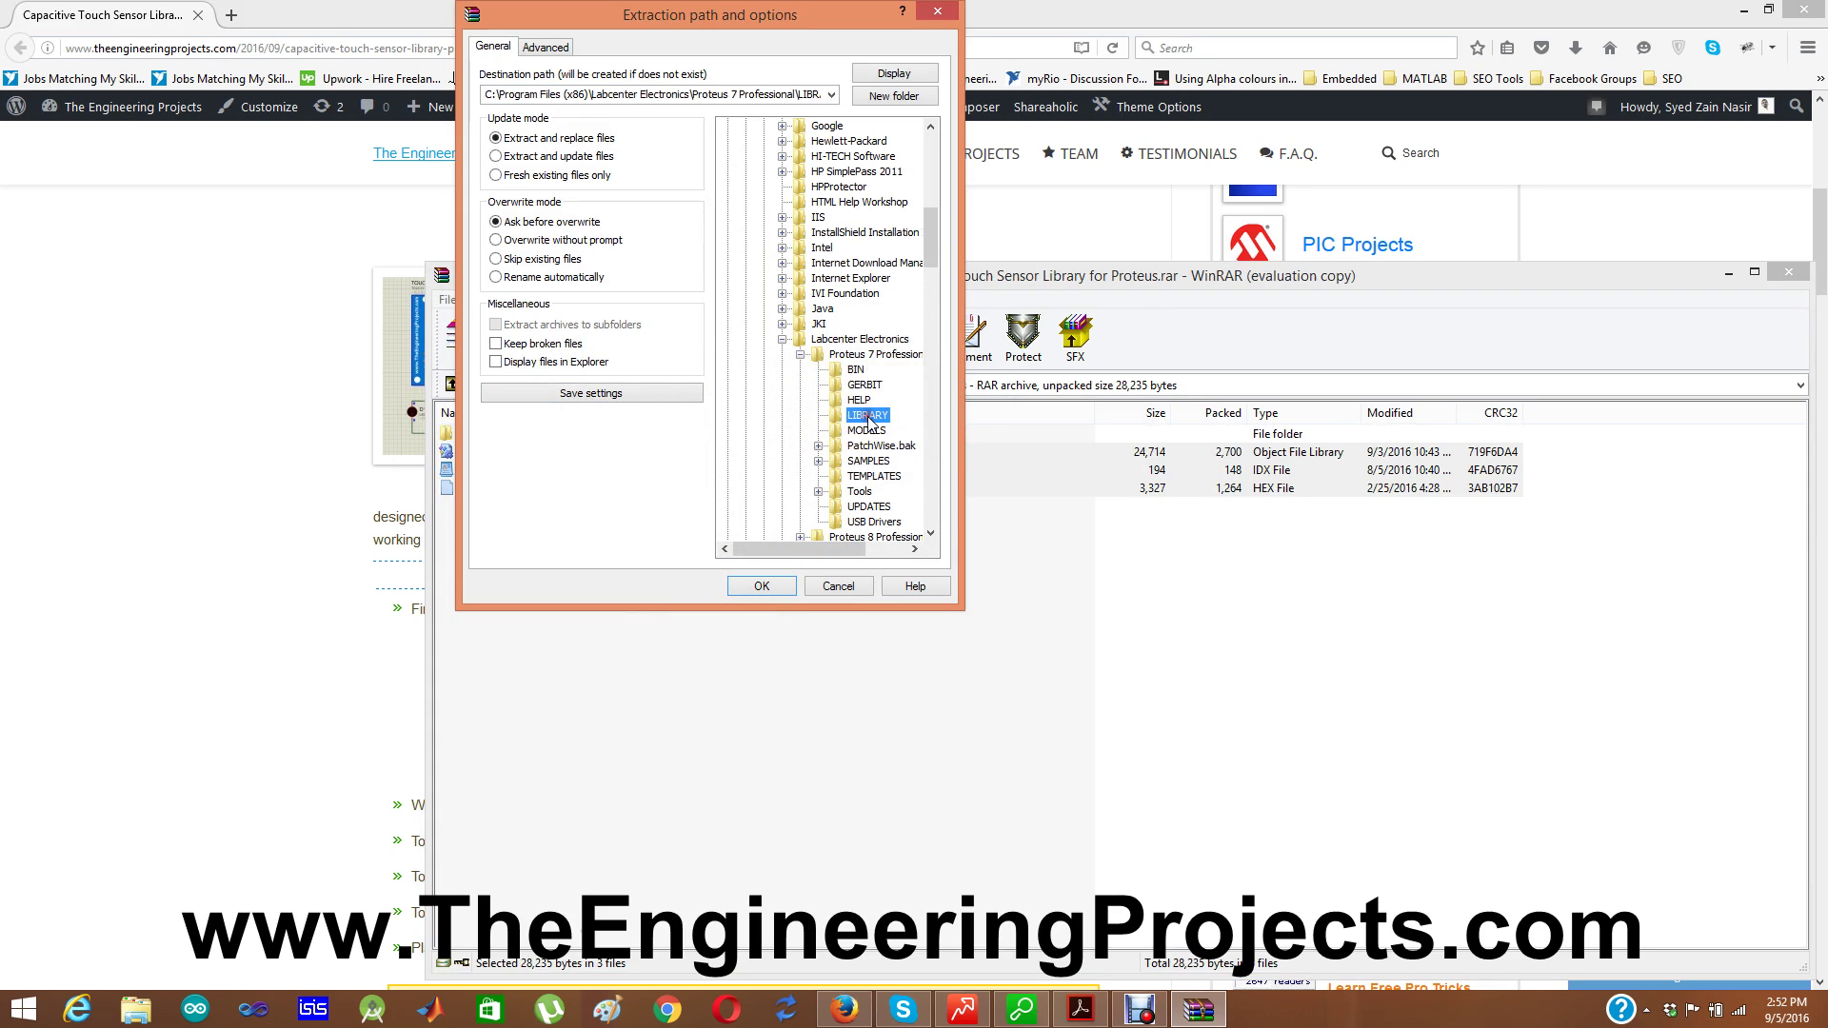
pyautogui.click(771, 587)
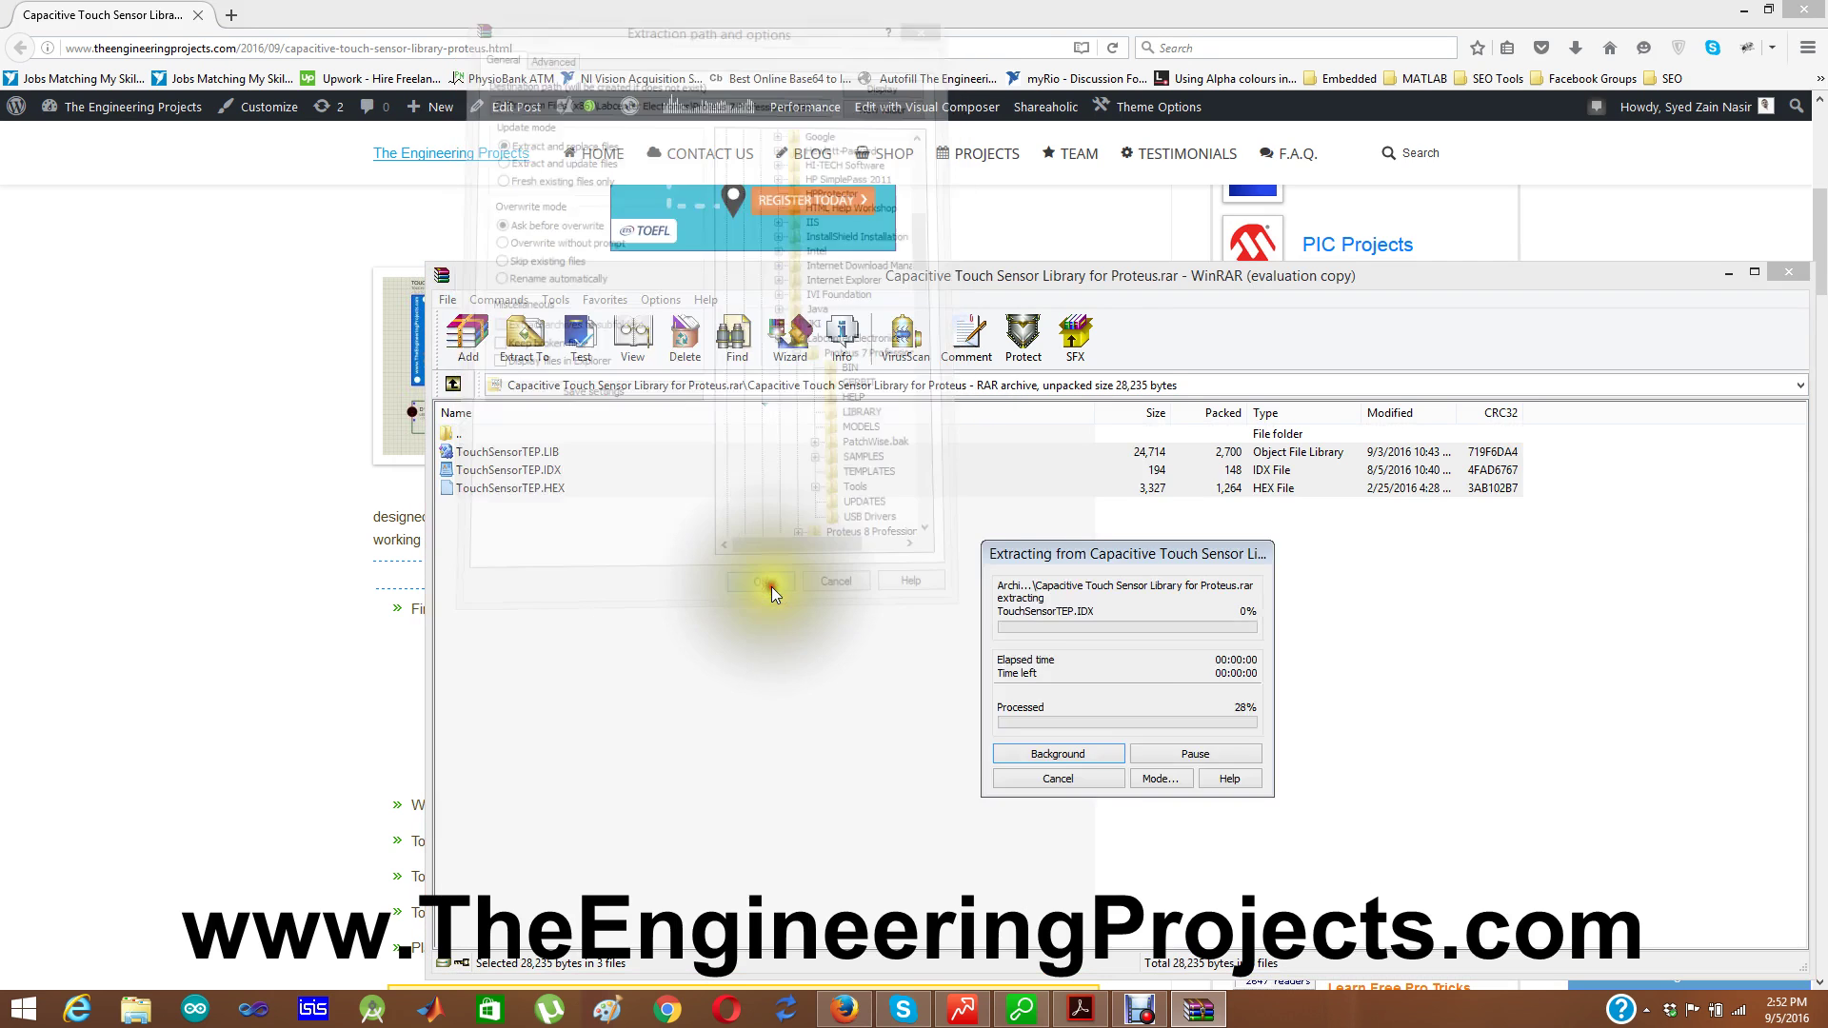
pyautogui.click(1083, 727)
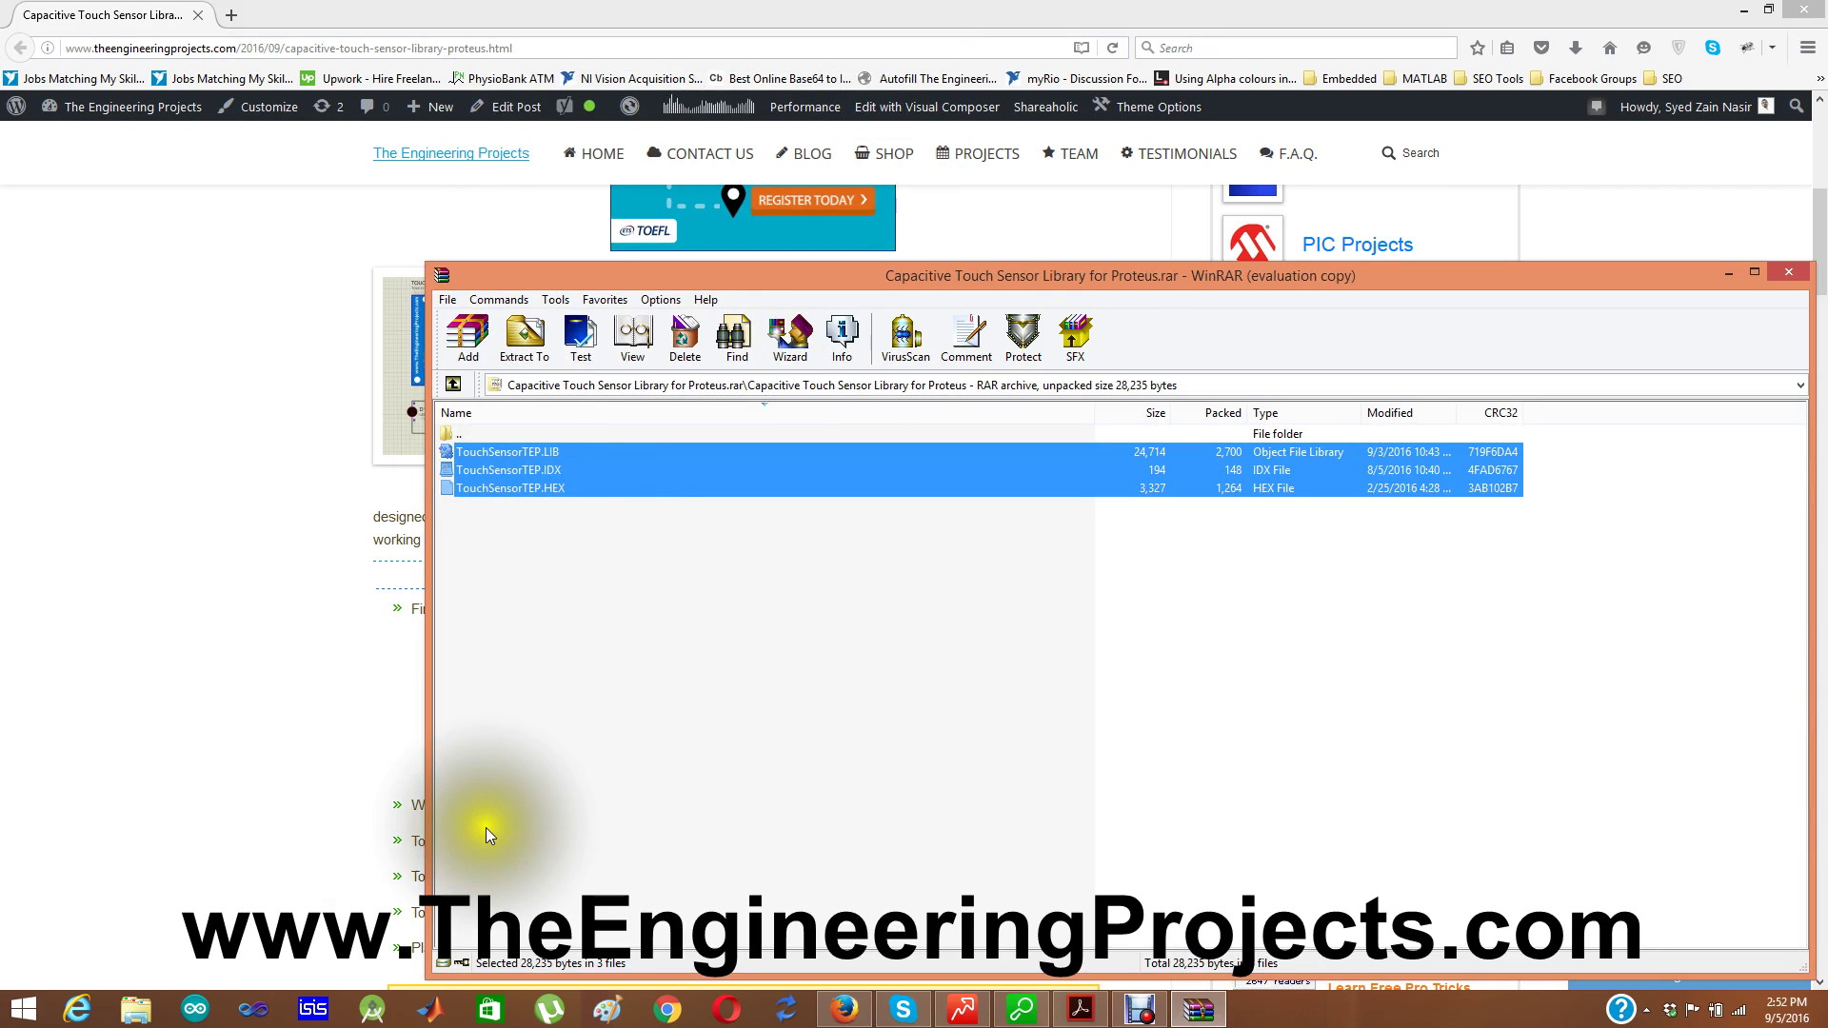
pyautogui.click(317, 1007)
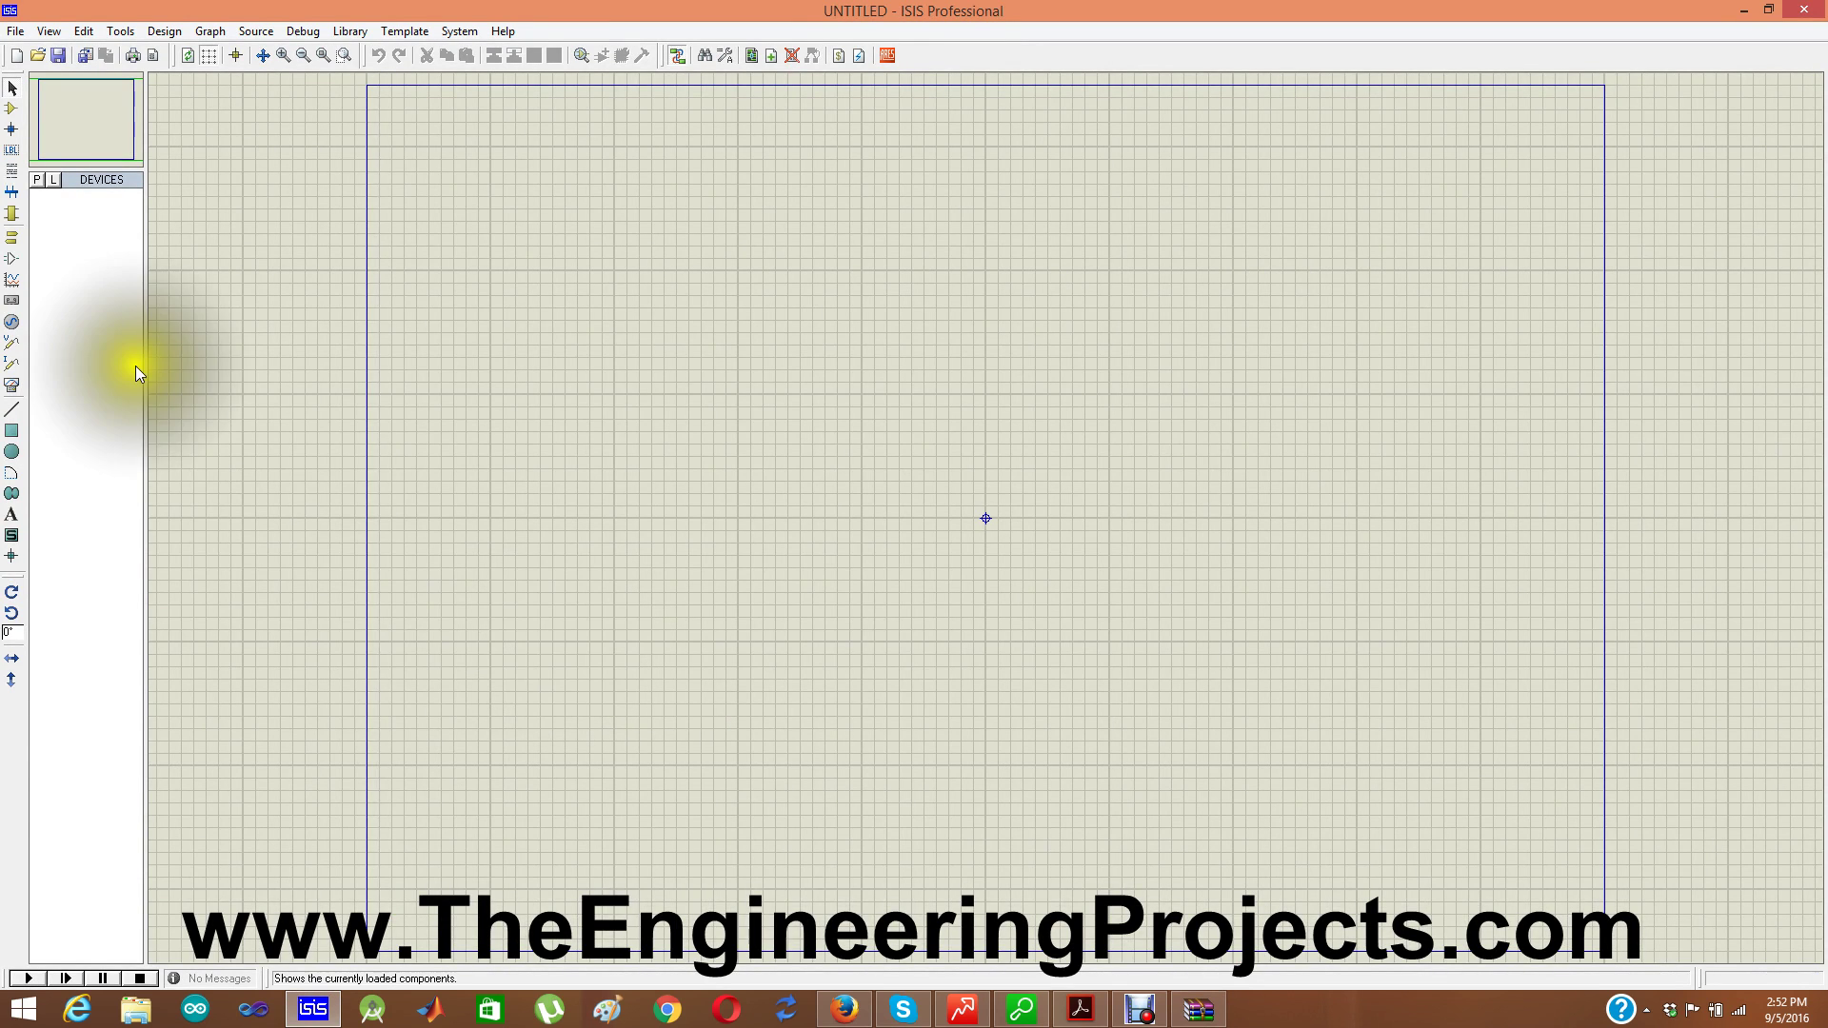
# Search 'touchsensor' in Pick Devices and add the TOUCH SENSOR part to the device list
pyautogui.click(38, 179)
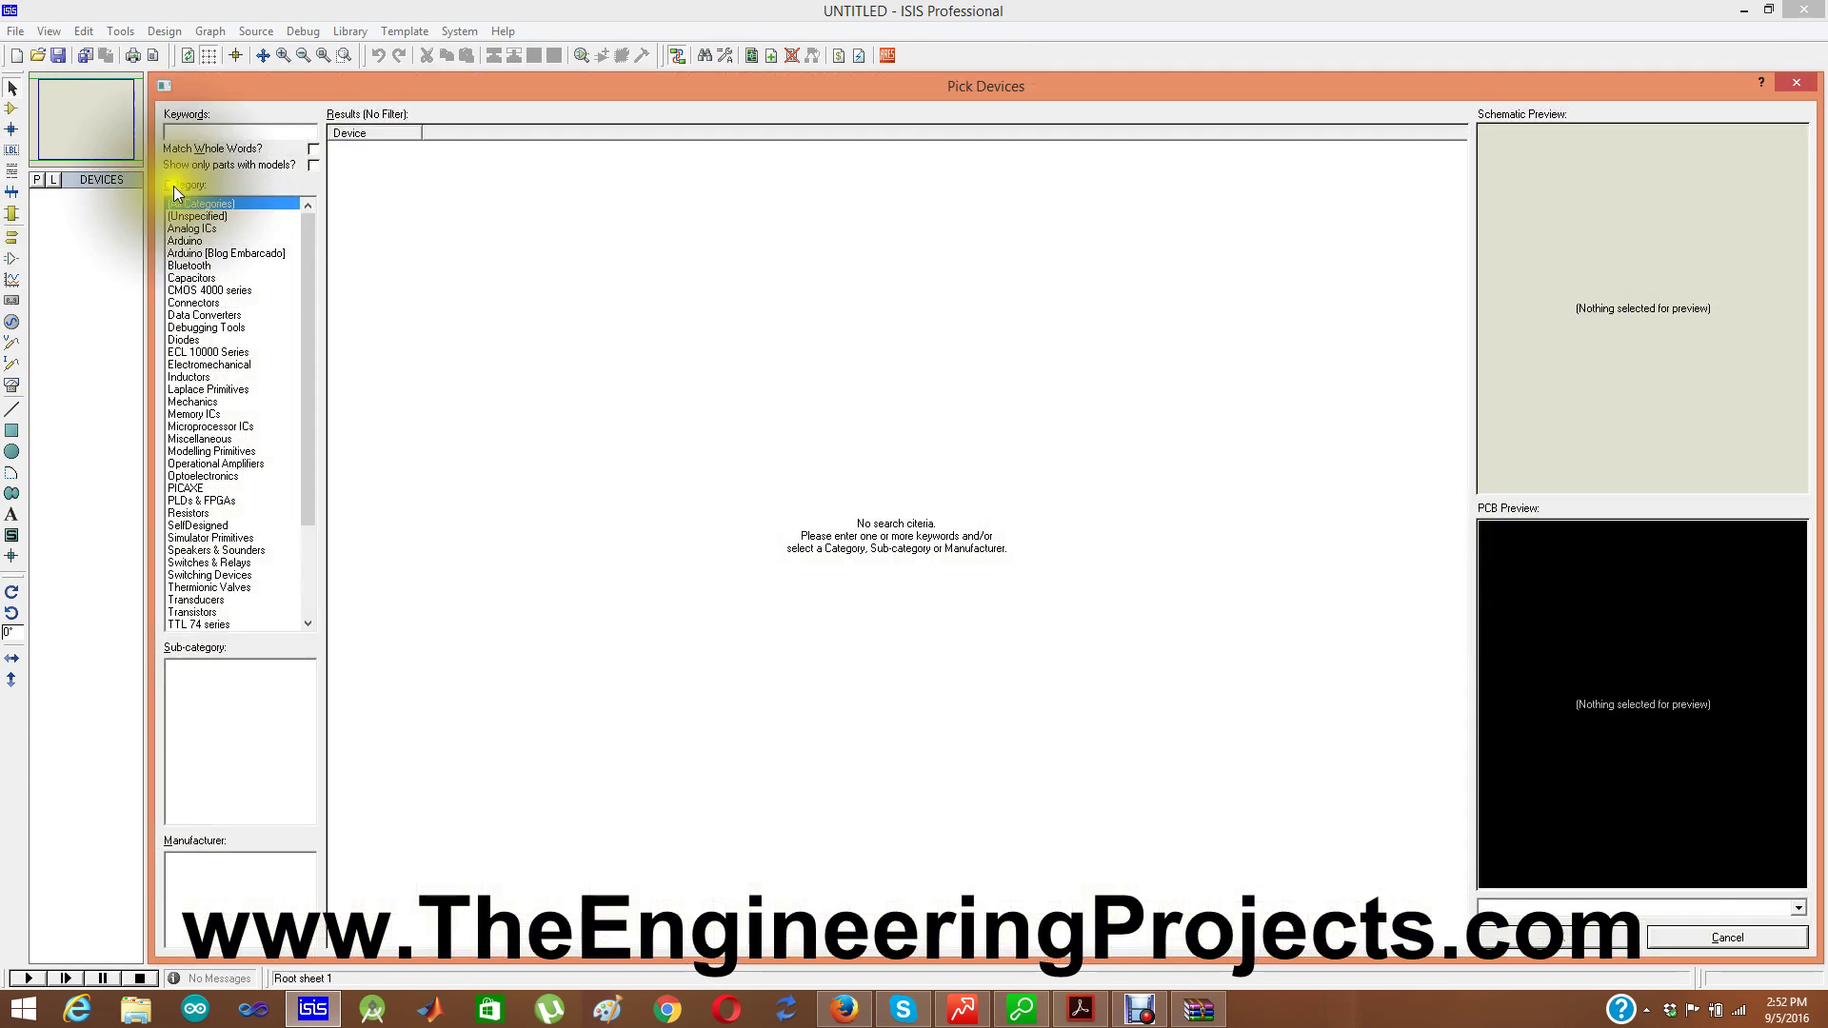
pyautogui.write('touchsensor')
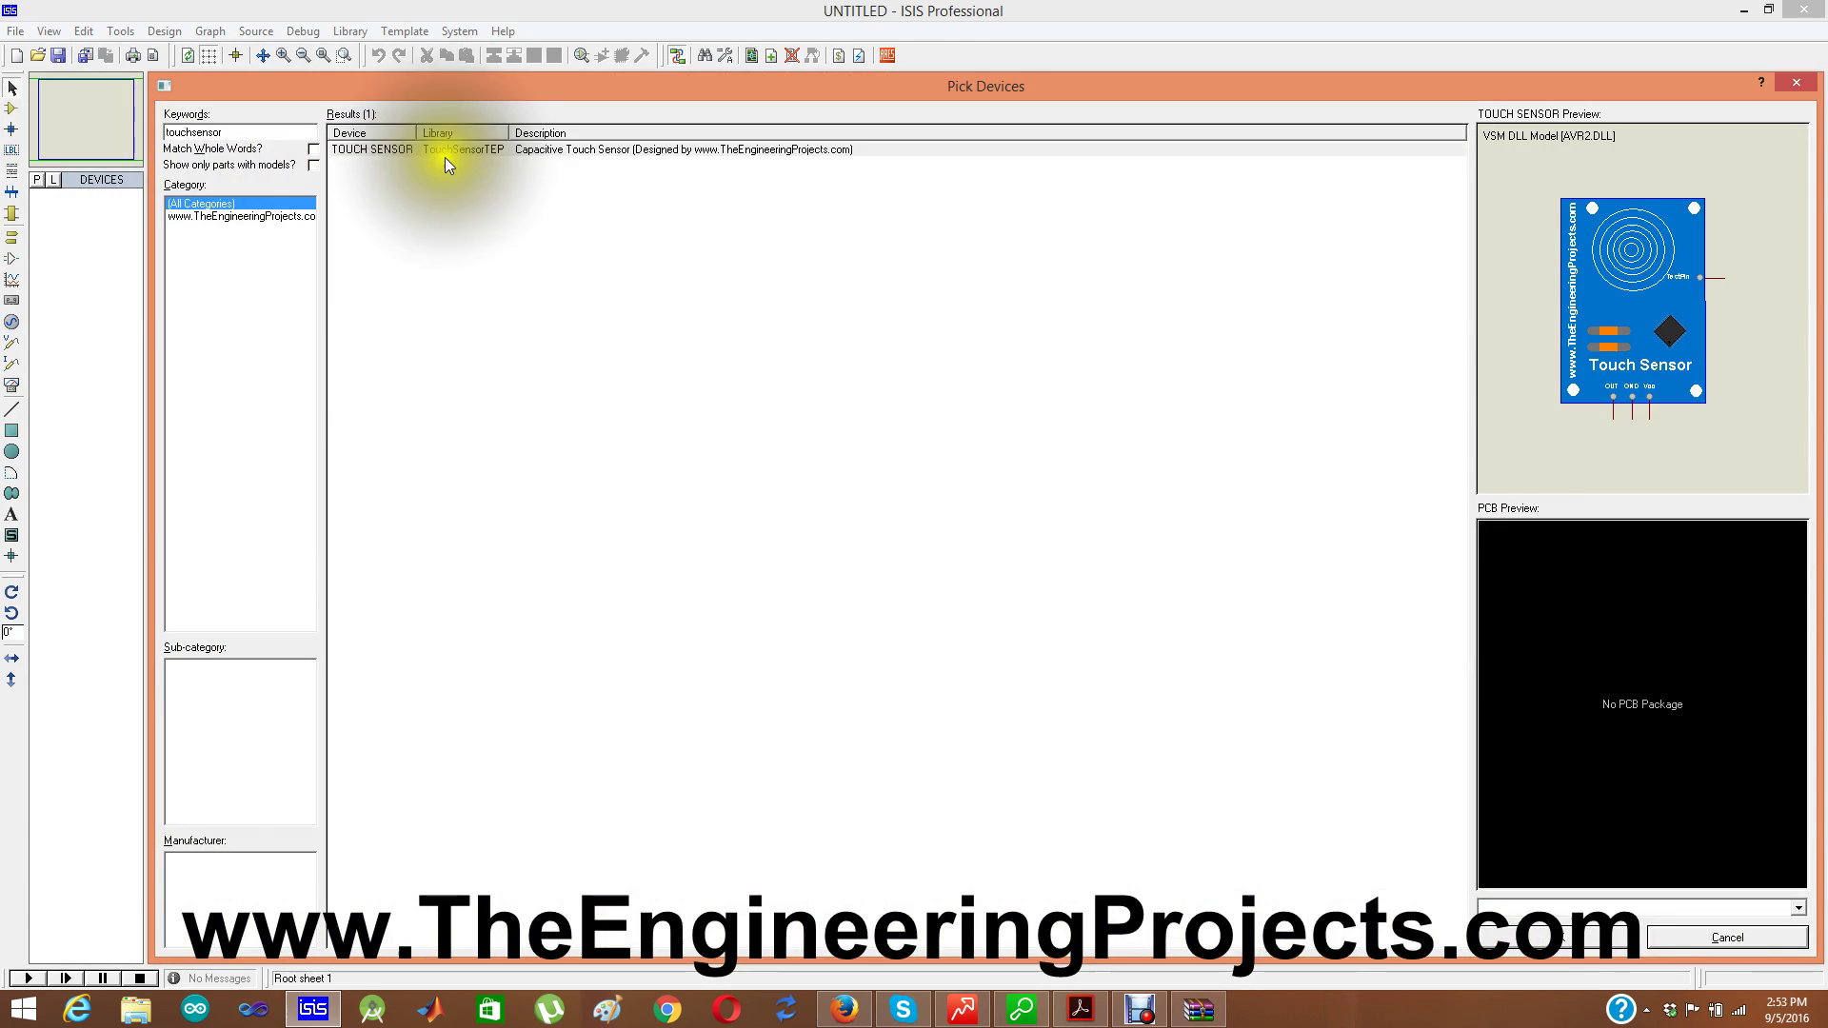
pyautogui.doubleClick(503, 152)
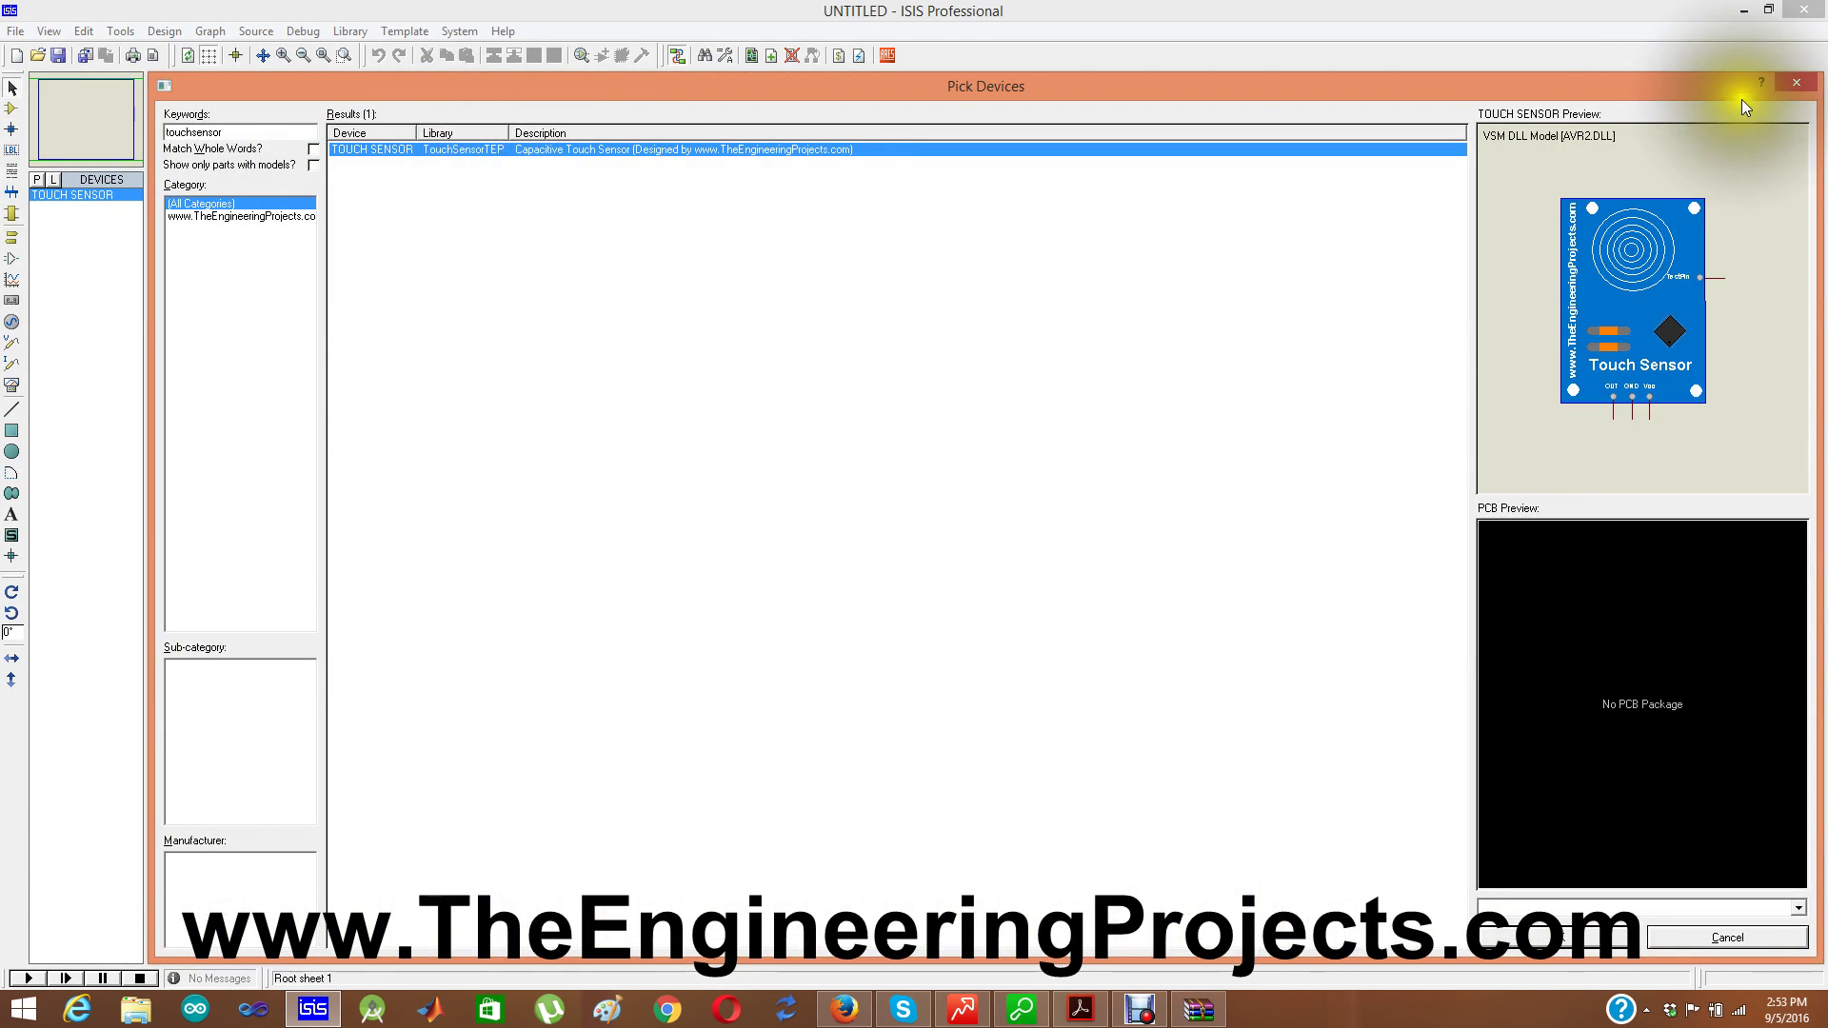
pyautogui.click(1793, 85)
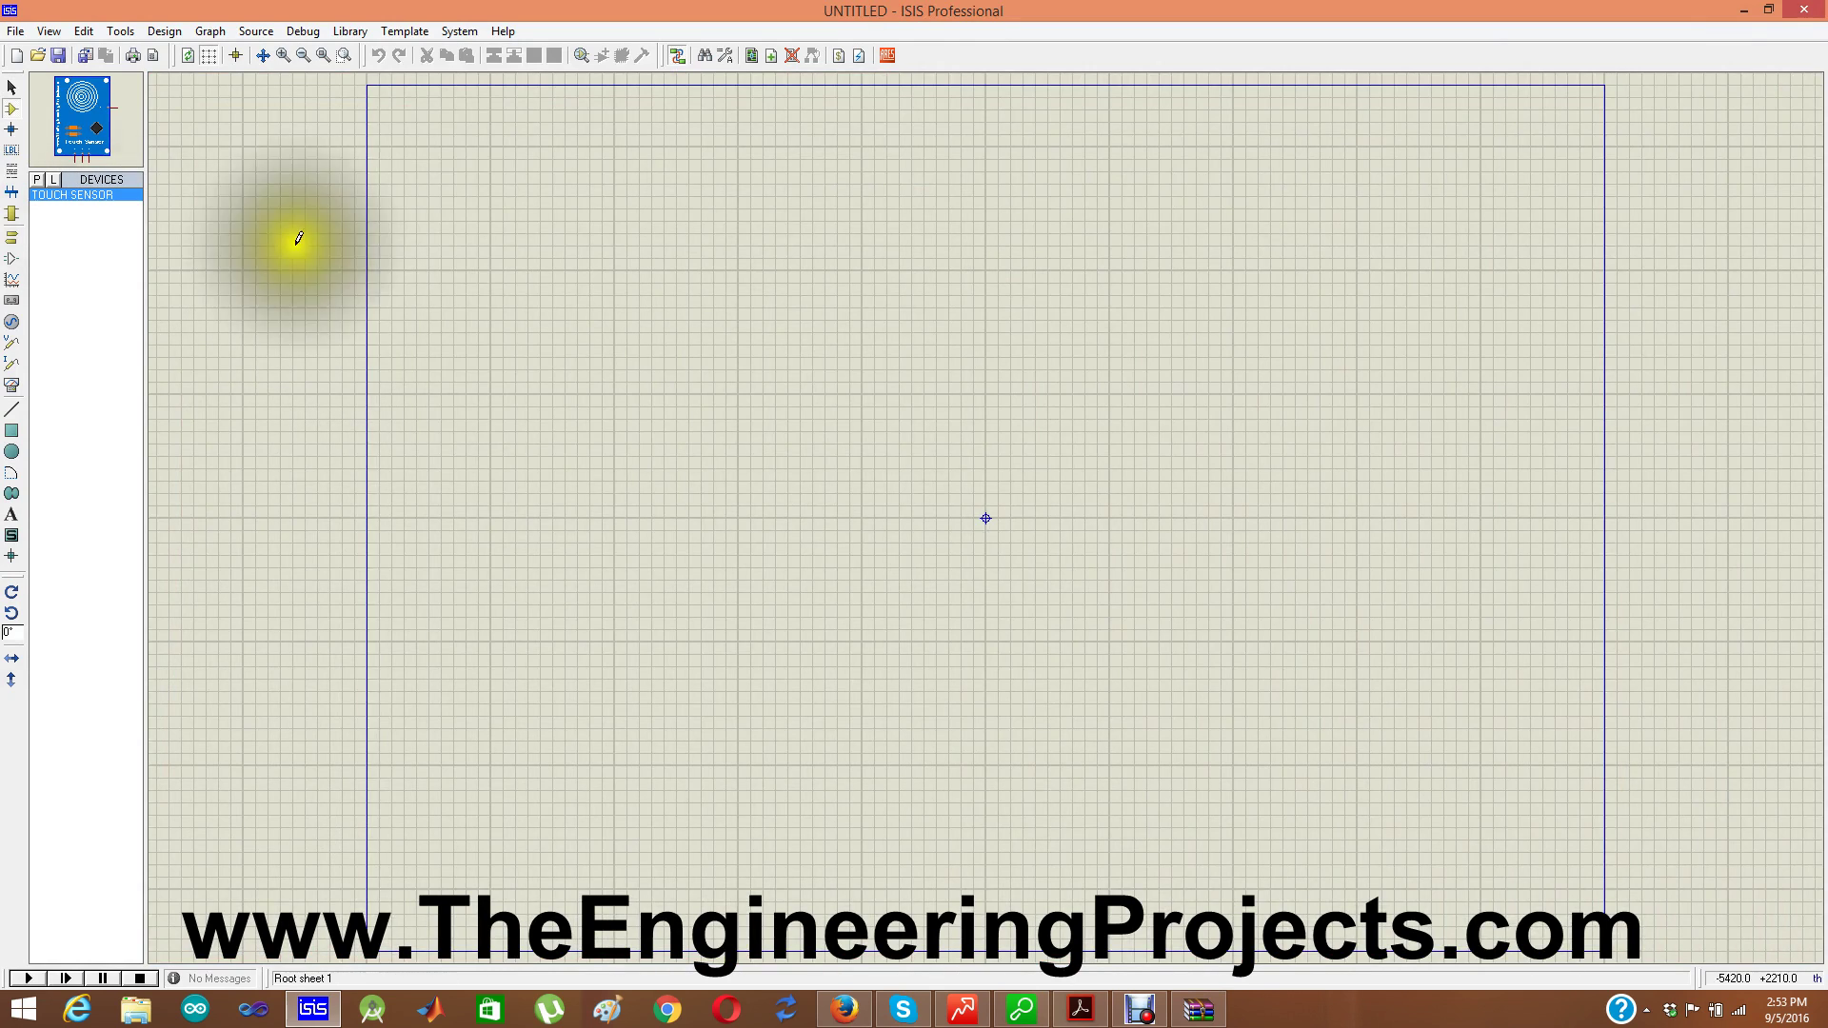
# Place the TOUCH SENSOR part as TOUCH1 near the centre of the sheet
pyautogui.click(745, 286)
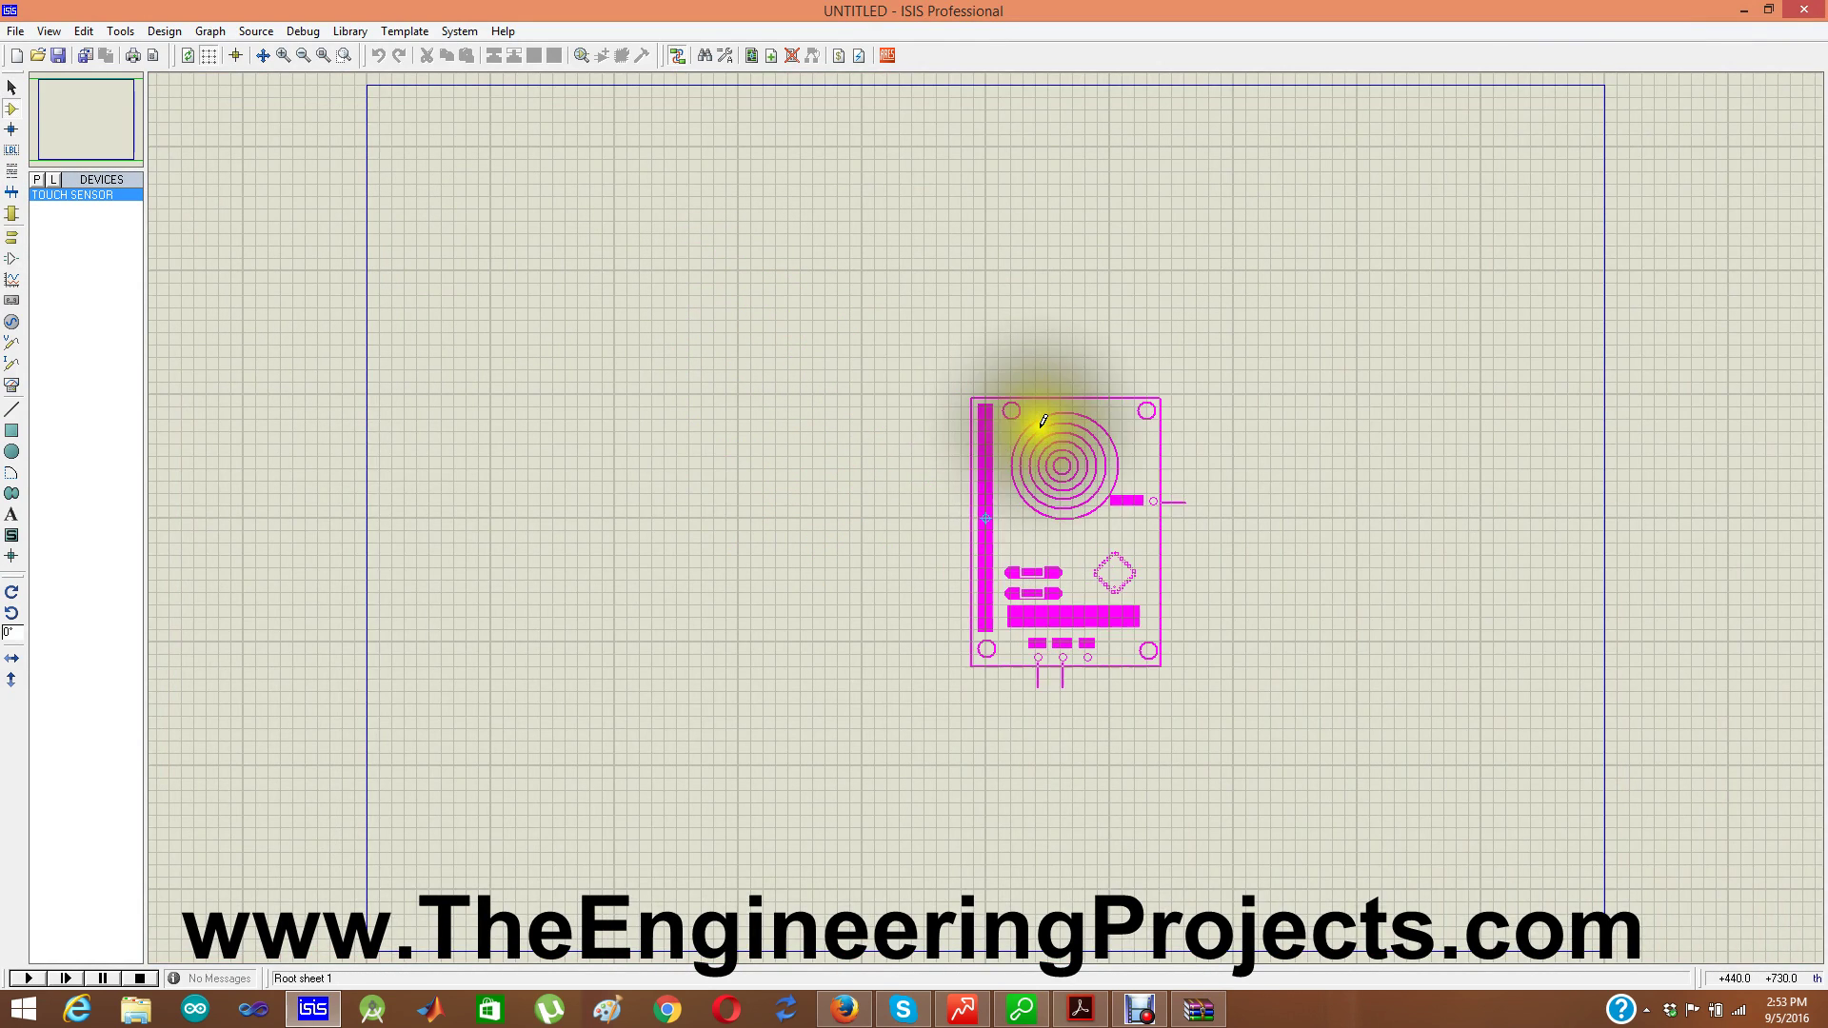
pyautogui.click(964, 540)
pyautogui.click(925, 722)
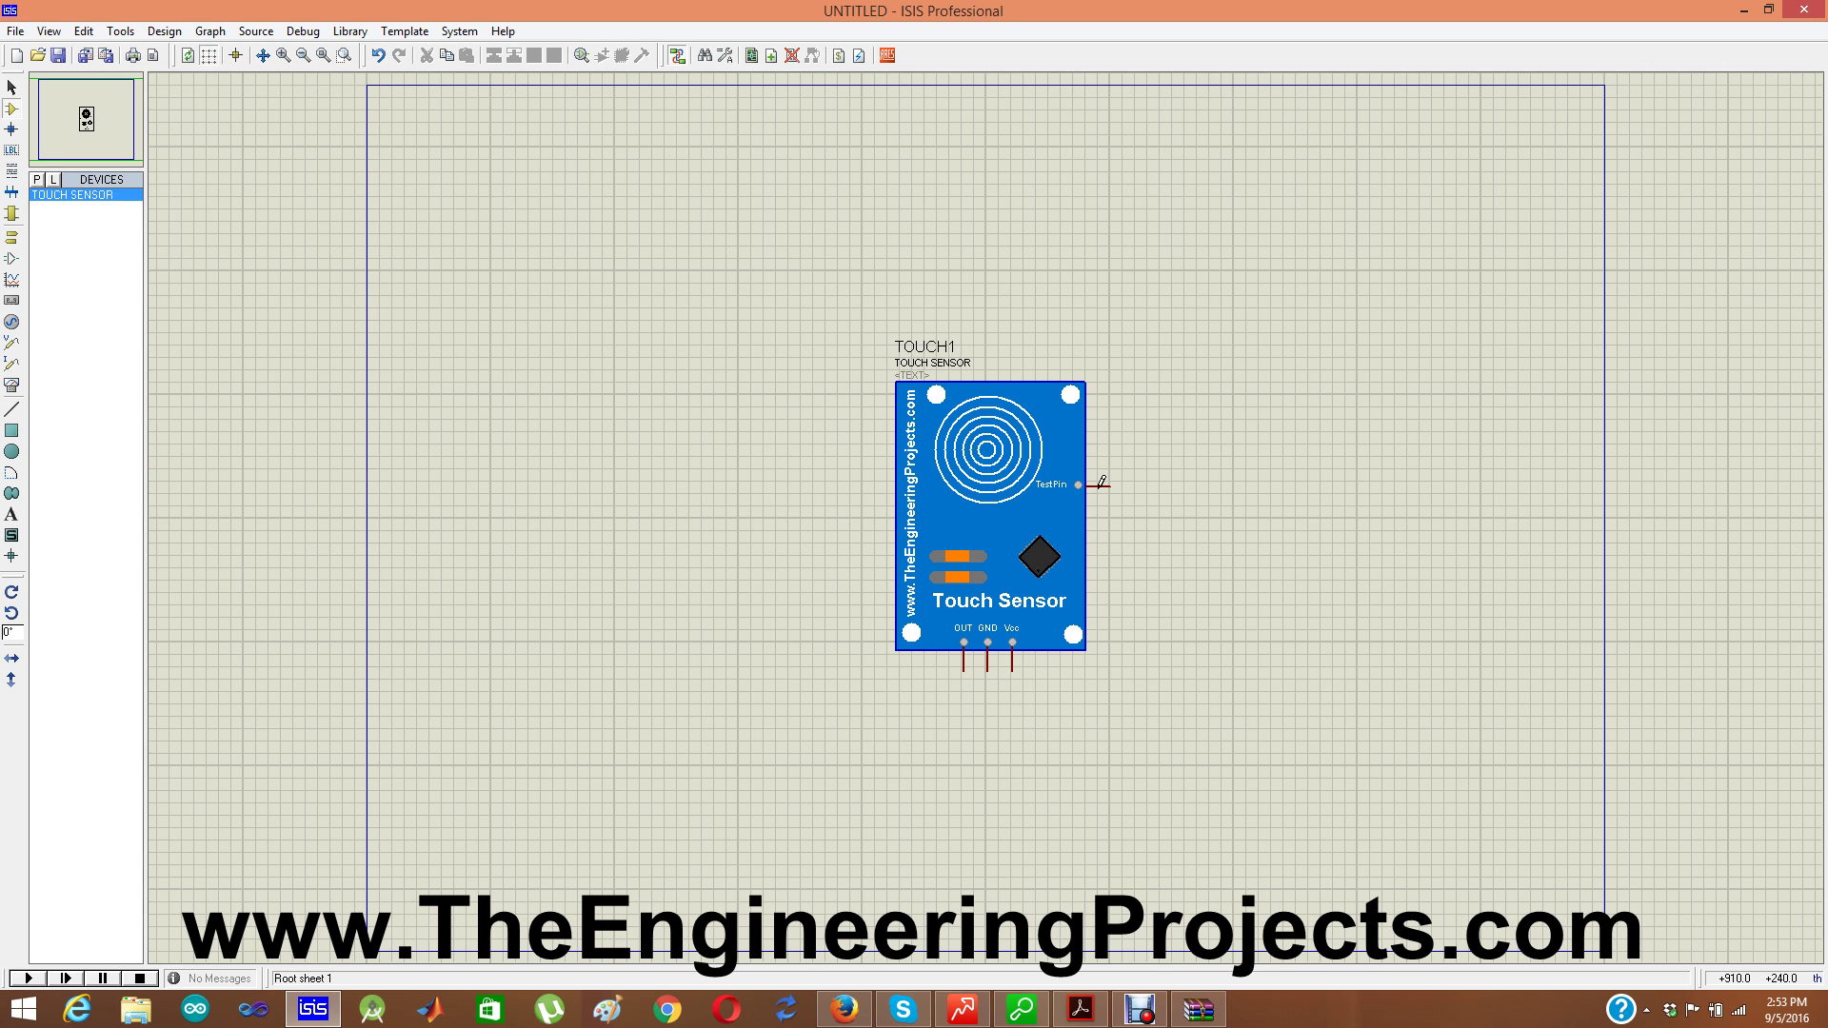
# Add a LOGICSTATE source right of the sensor and wire it to TestPin
pyautogui.click(36, 179)
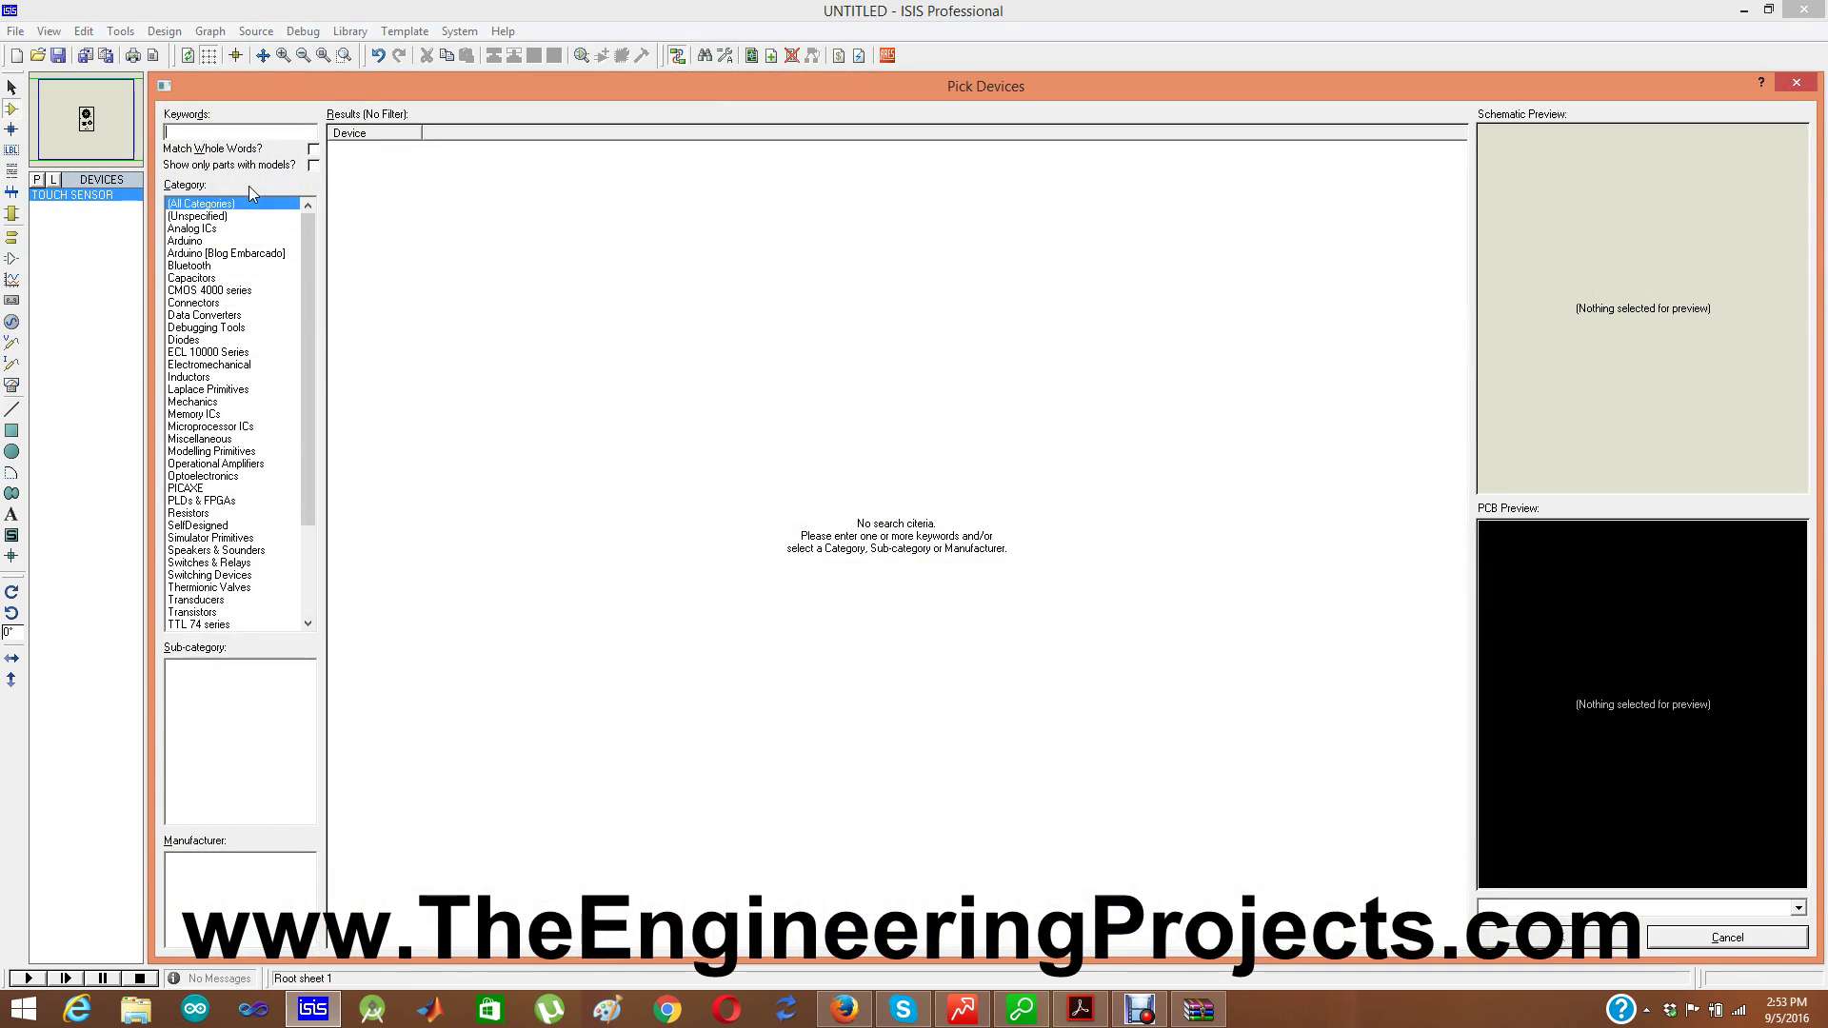
pyautogui.write('logic stat')
pyautogui.write('e')
pyautogui.click(425, 175)
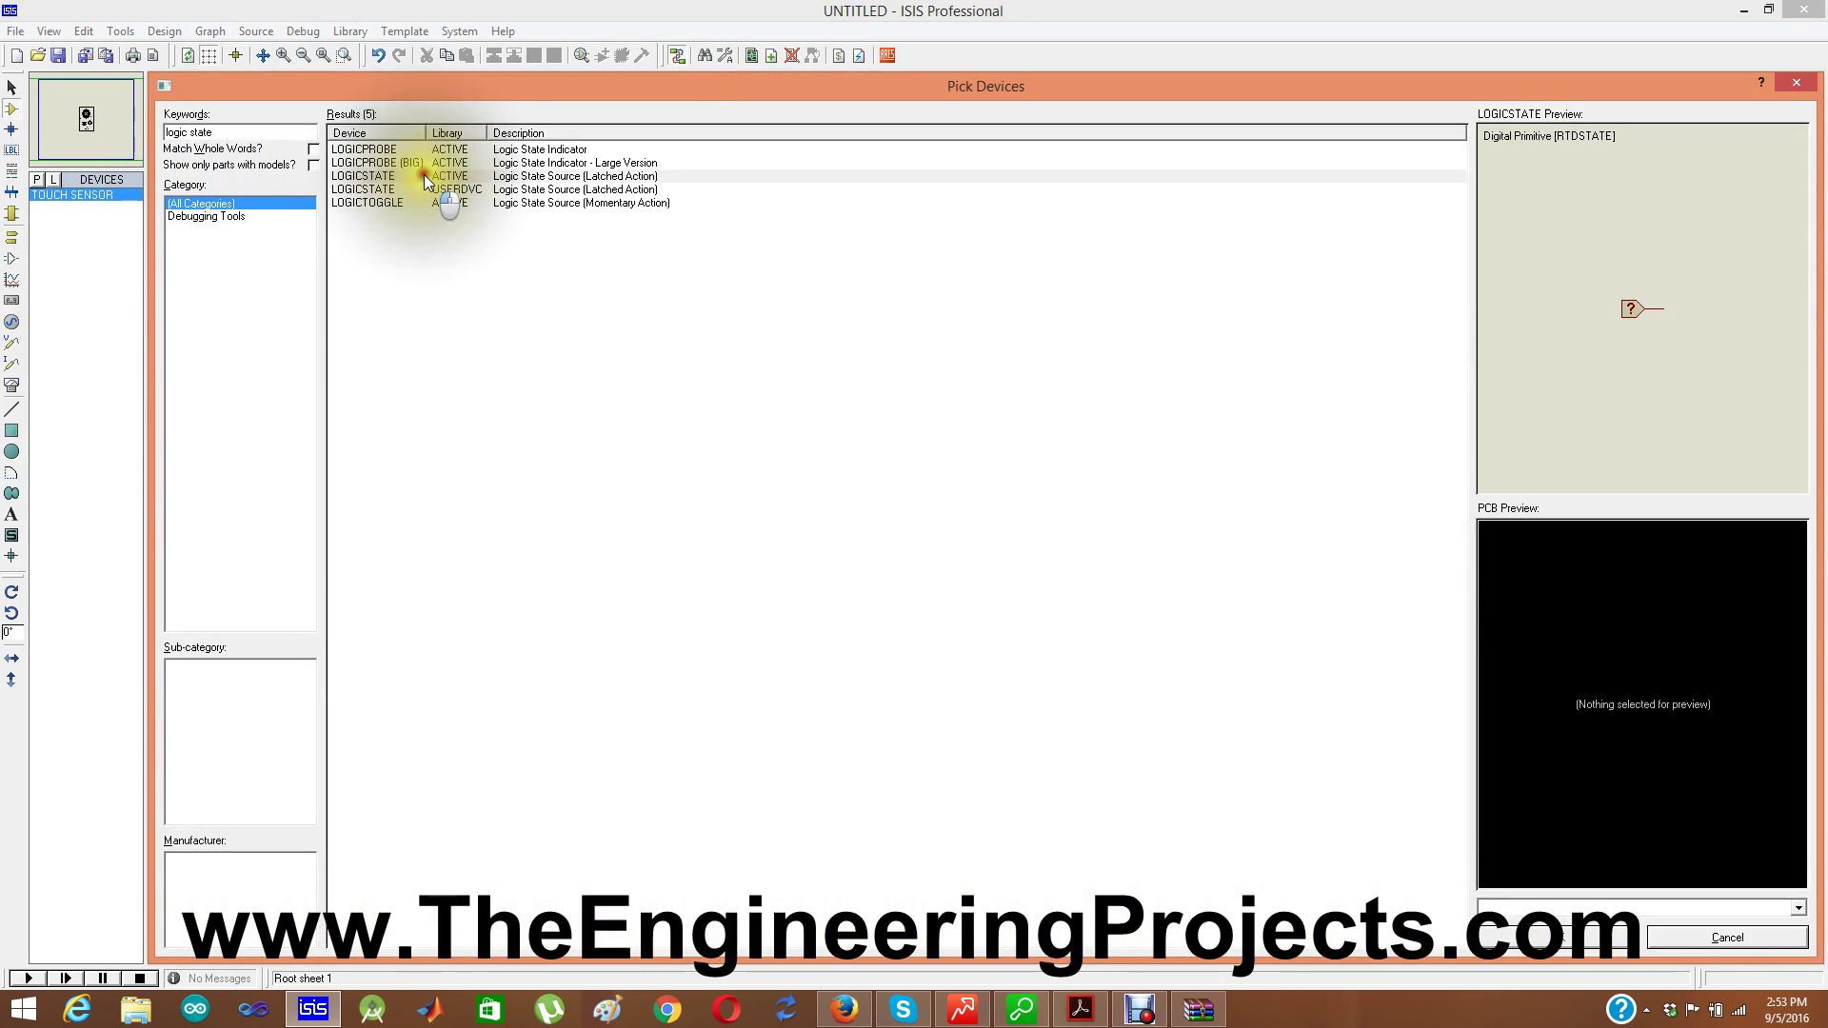
pyautogui.doubleClick(425, 175)
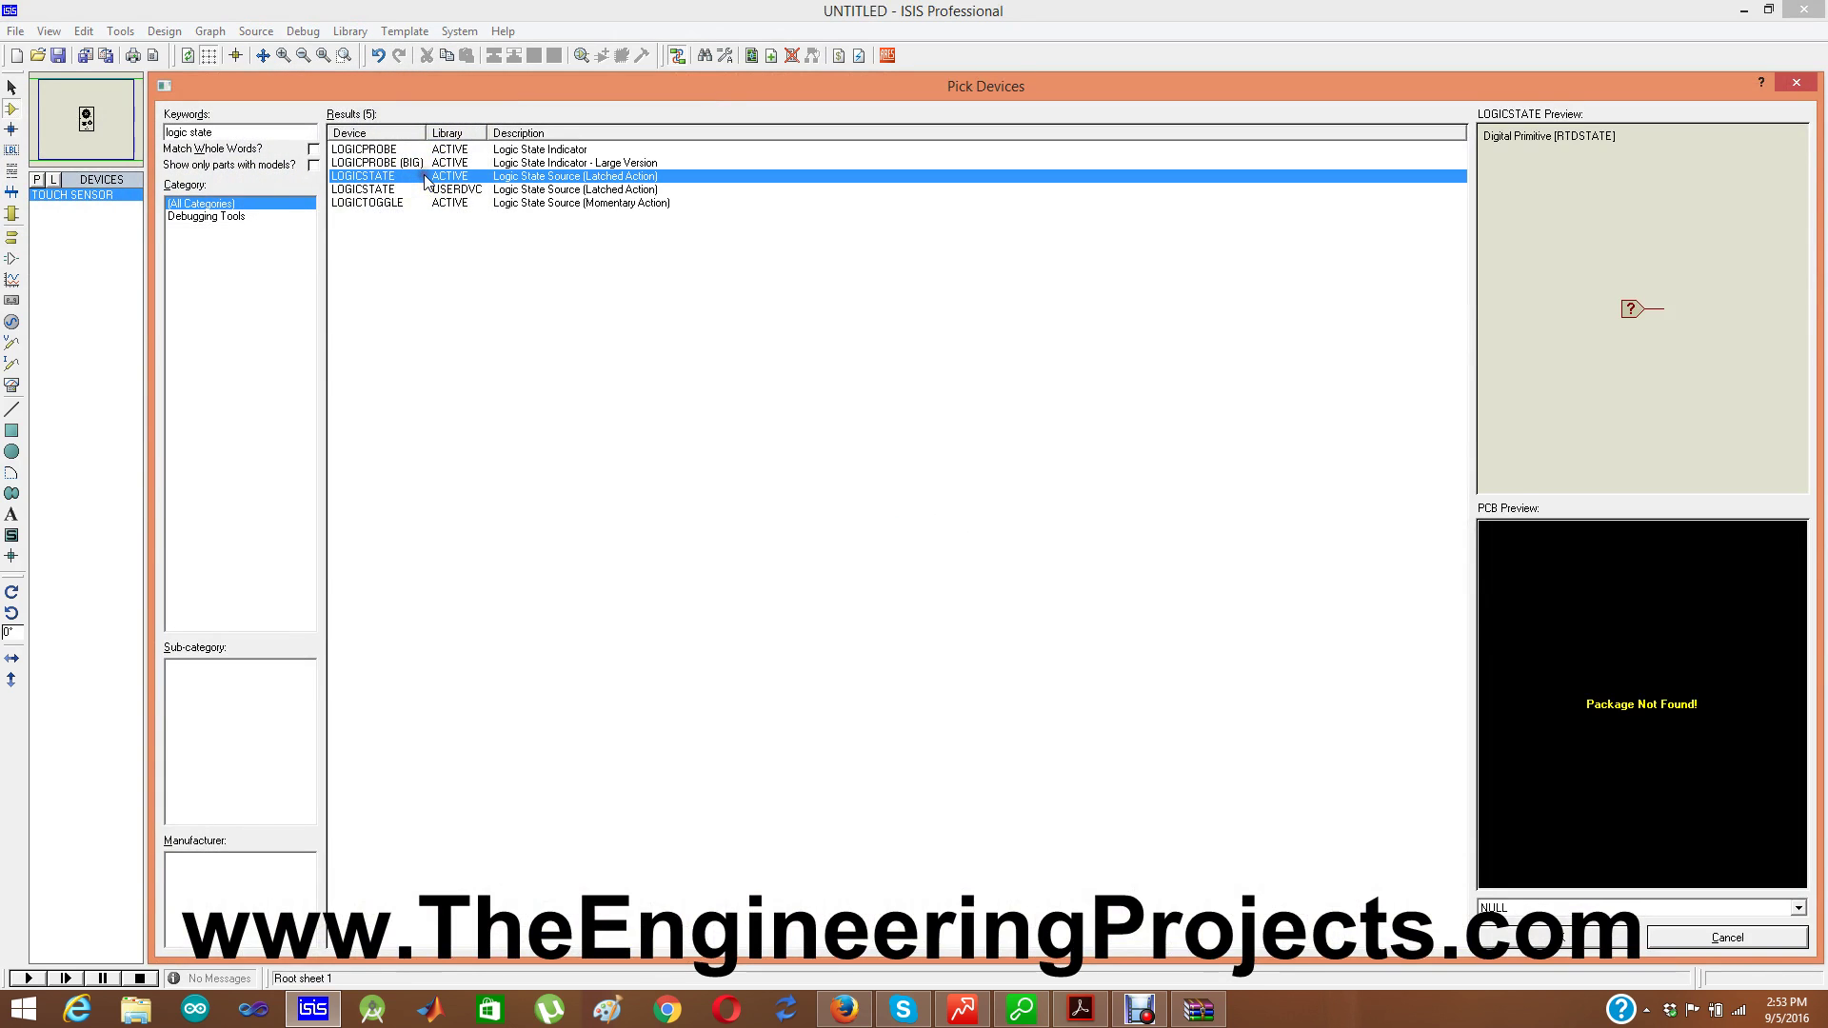
pyautogui.click(1793, 83)
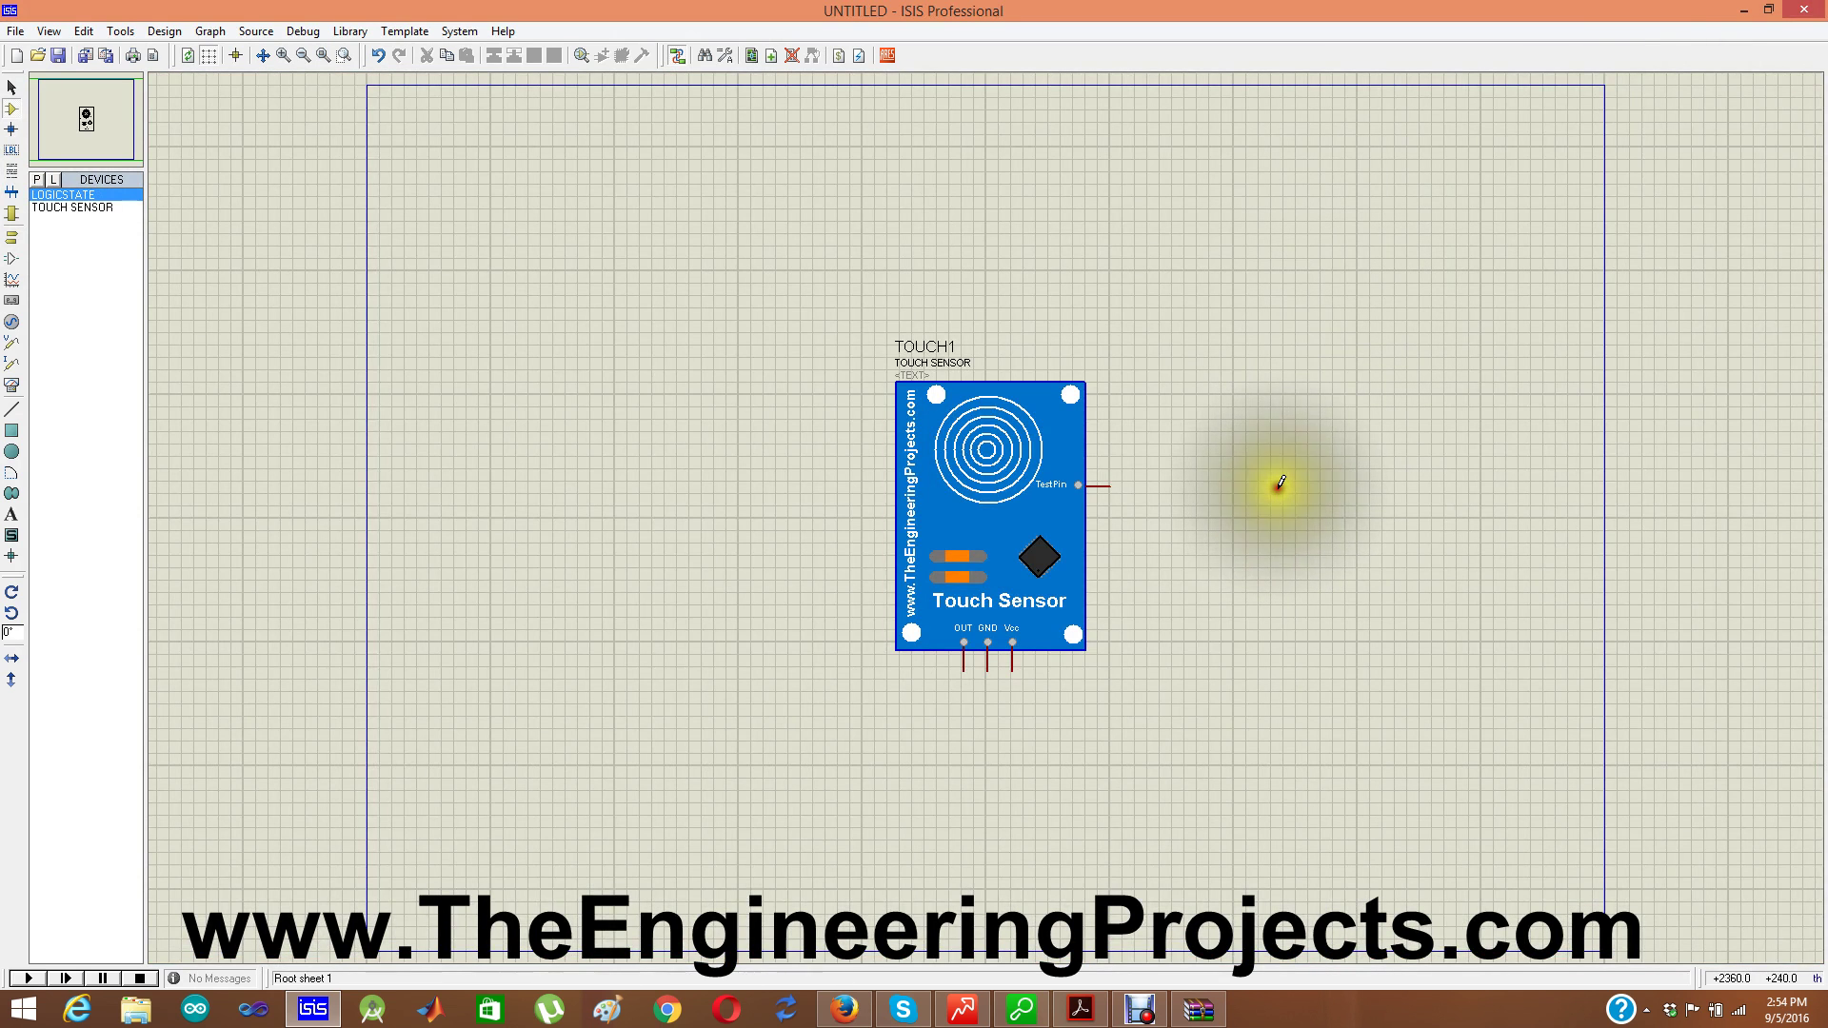
pyautogui.click(1279, 483)
pyautogui.click(1212, 420)
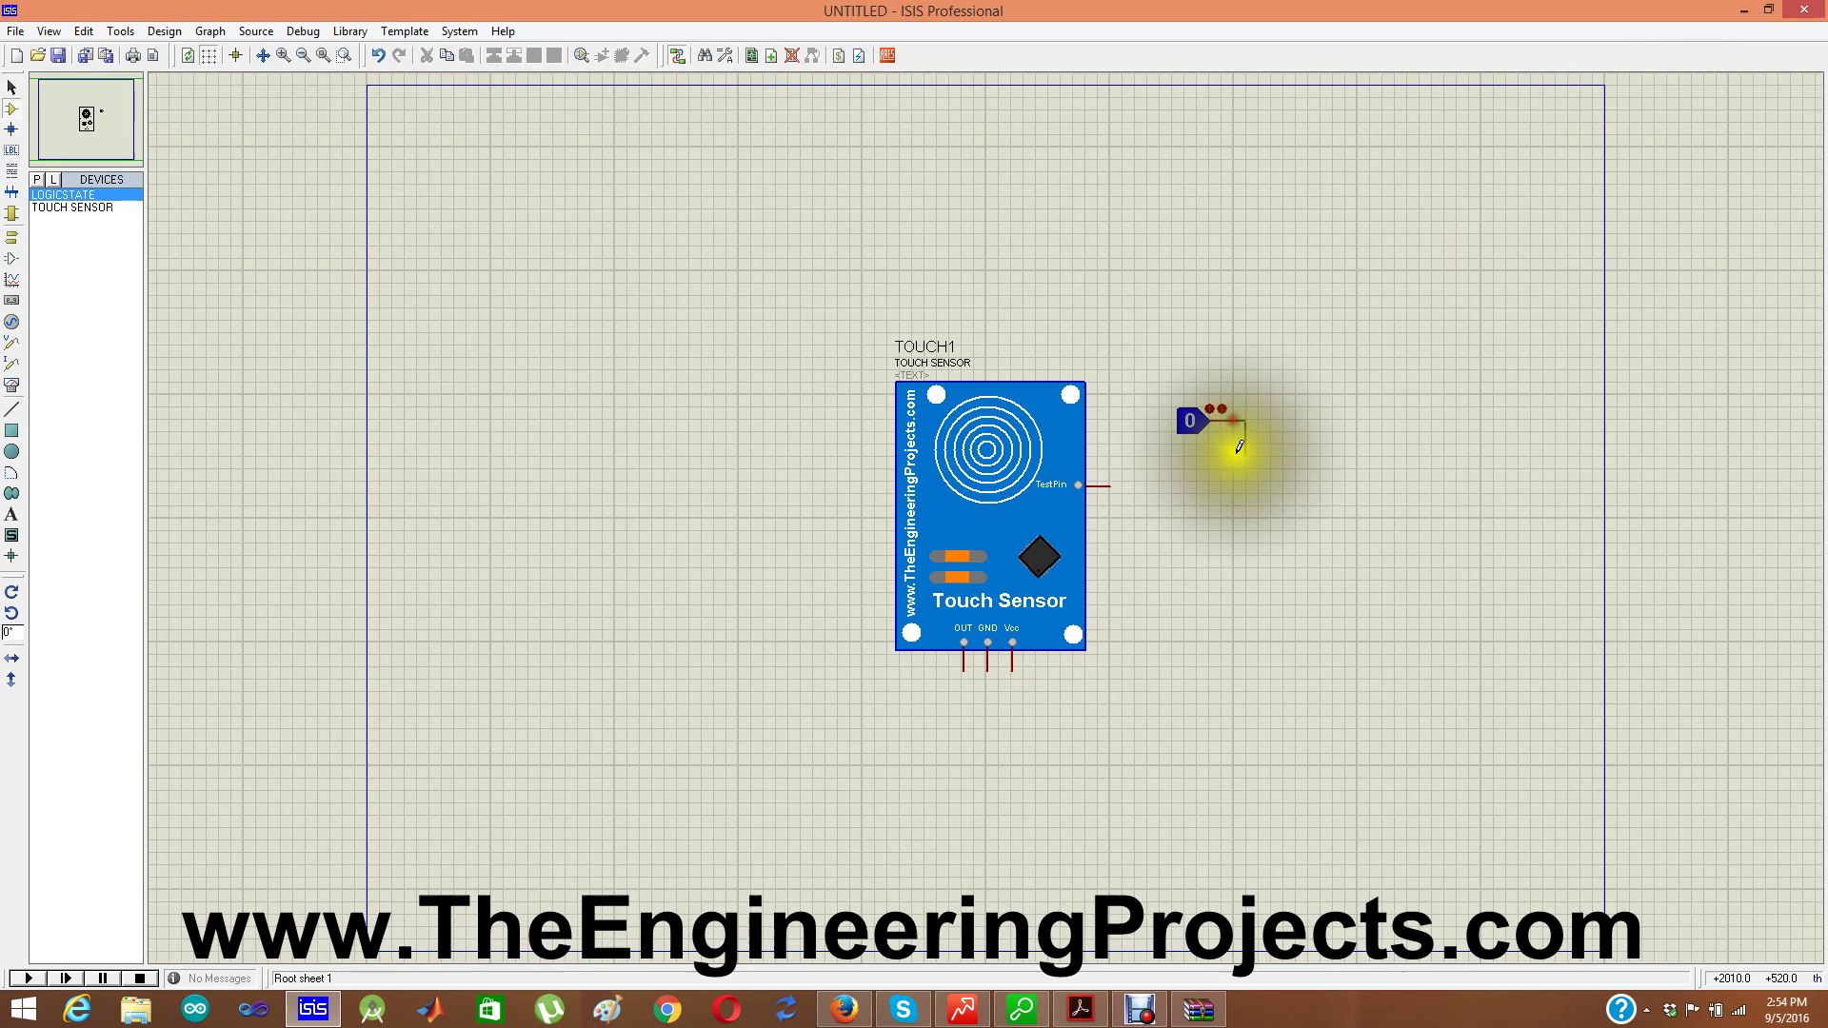
pyautogui.click(1107, 486)
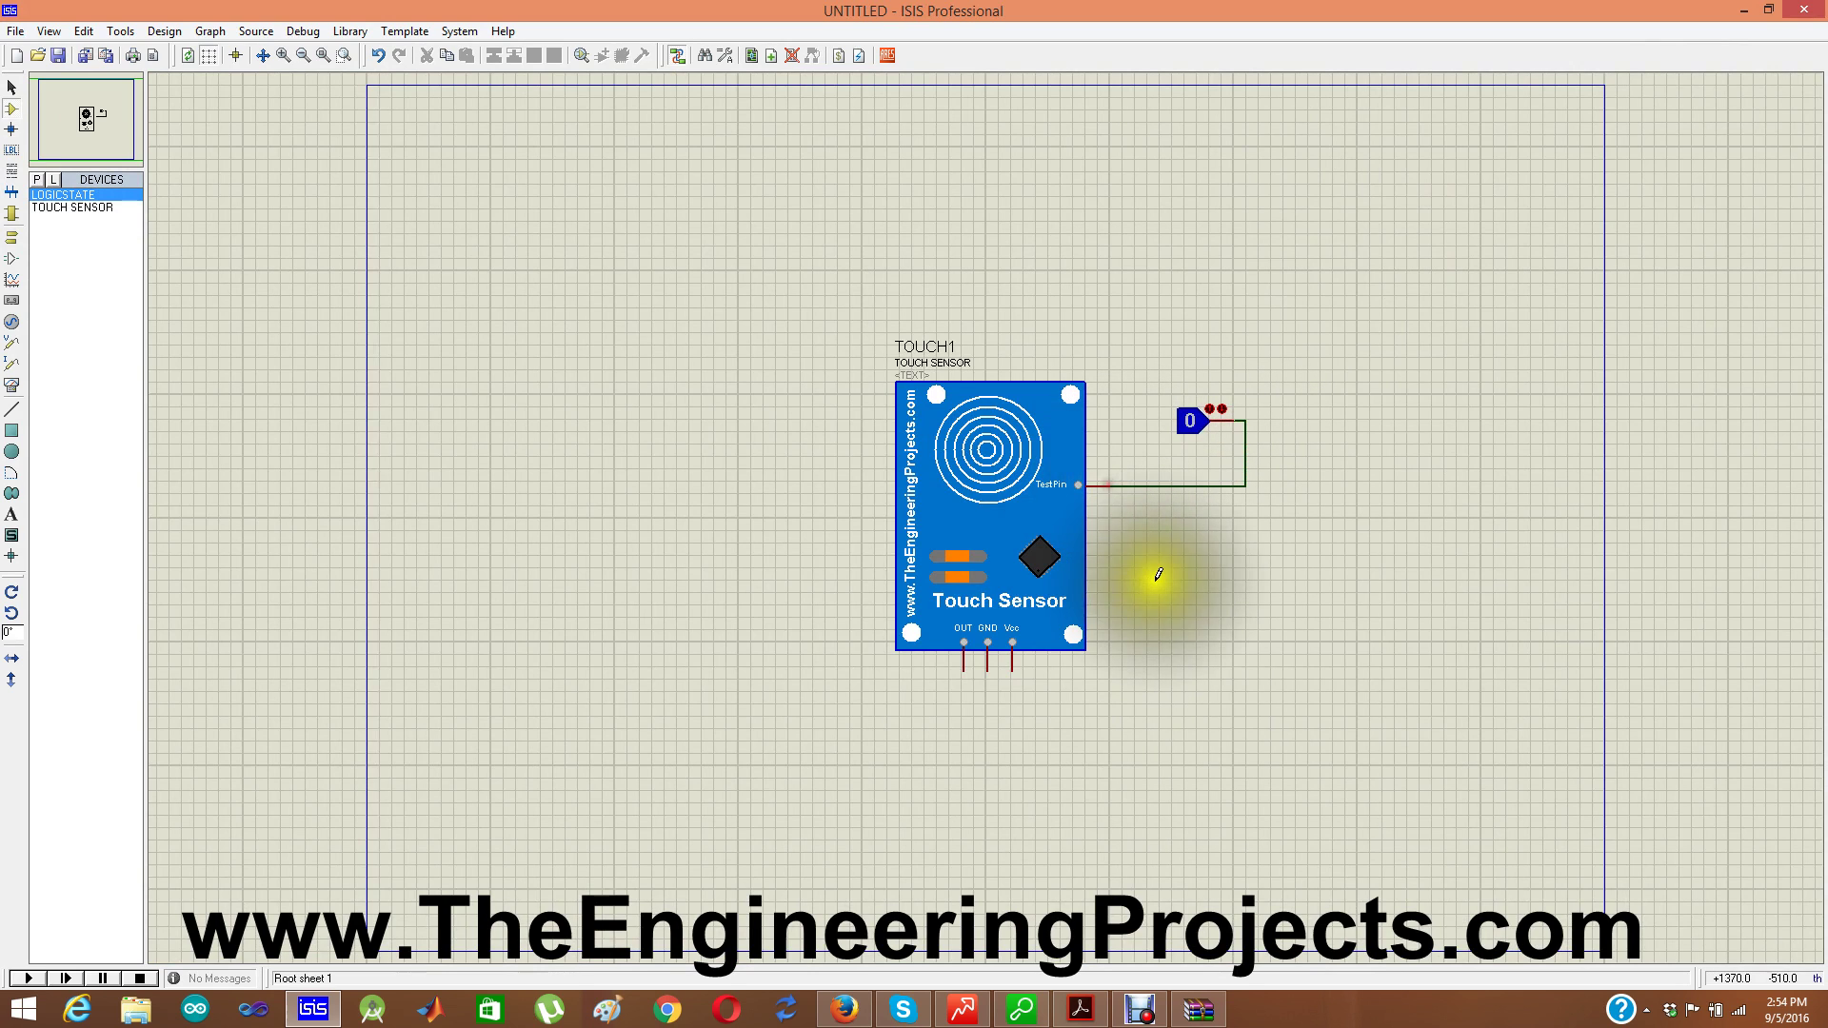
# Place a power terminal below the sensor and wire it to the Vcc pin
pyautogui.click(14, 240)
pyautogui.click(55, 243)
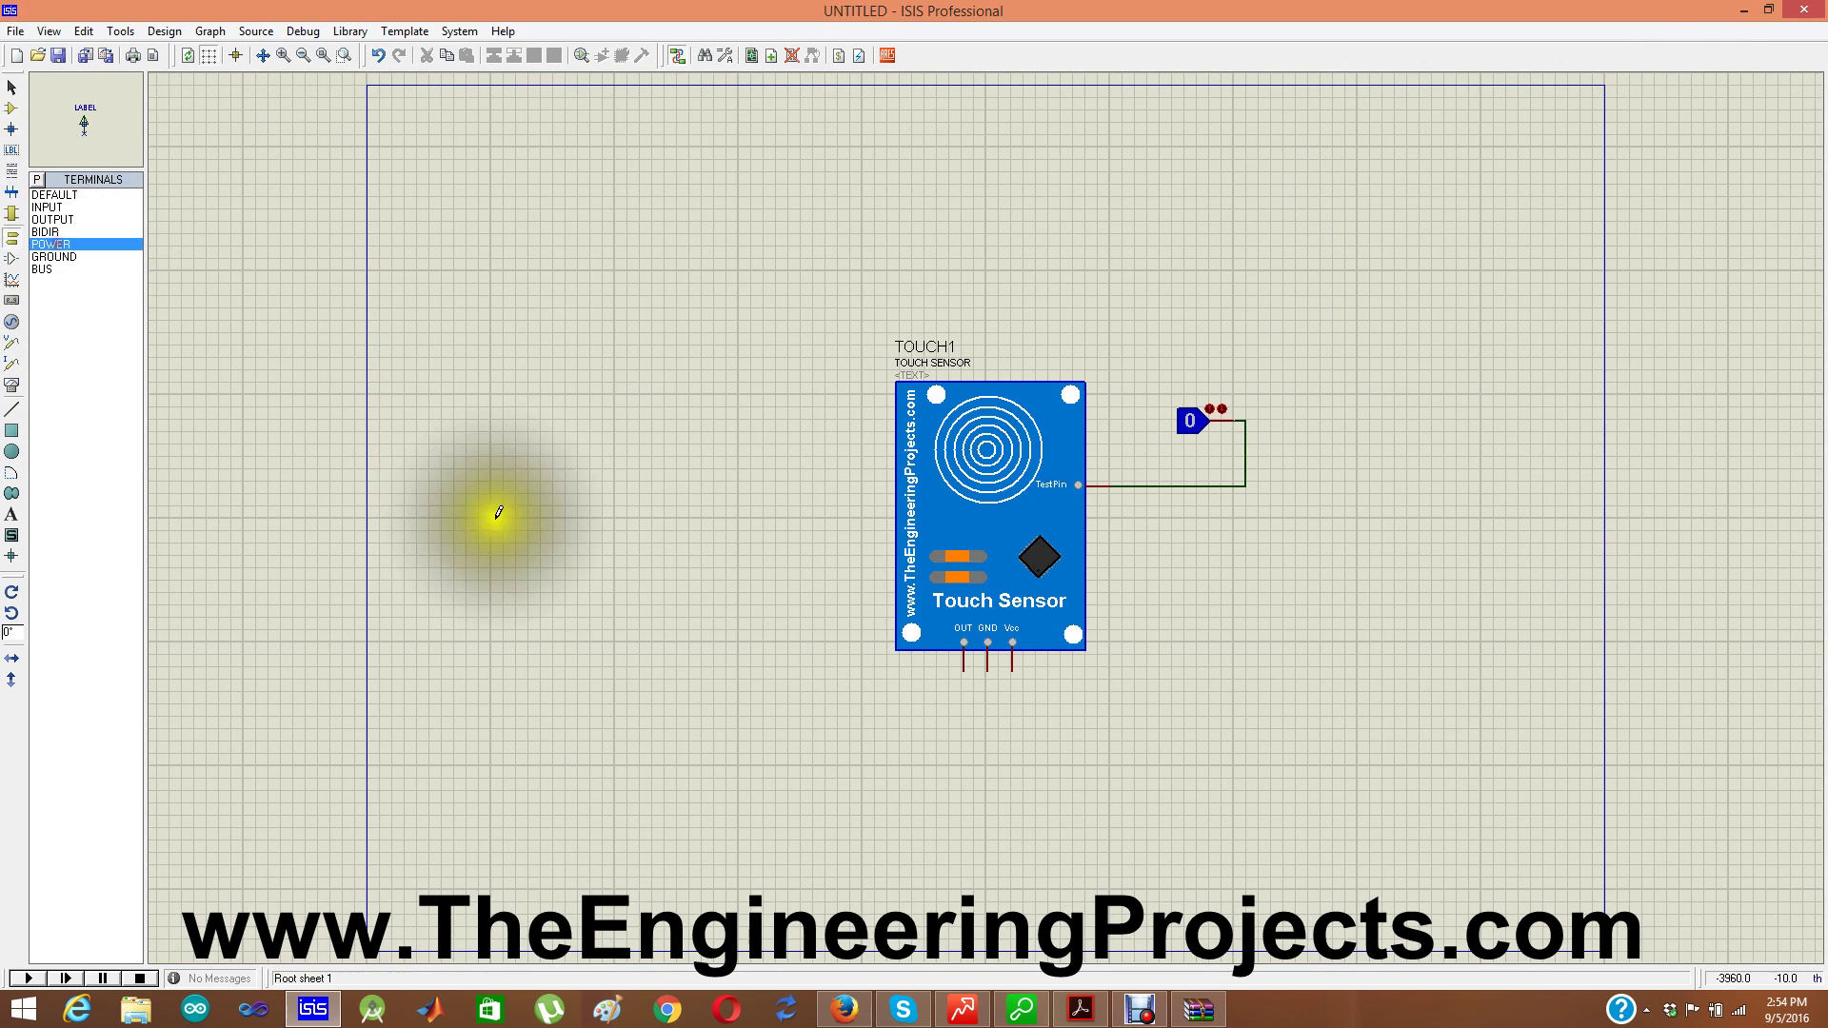
pyautogui.click(1080, 692)
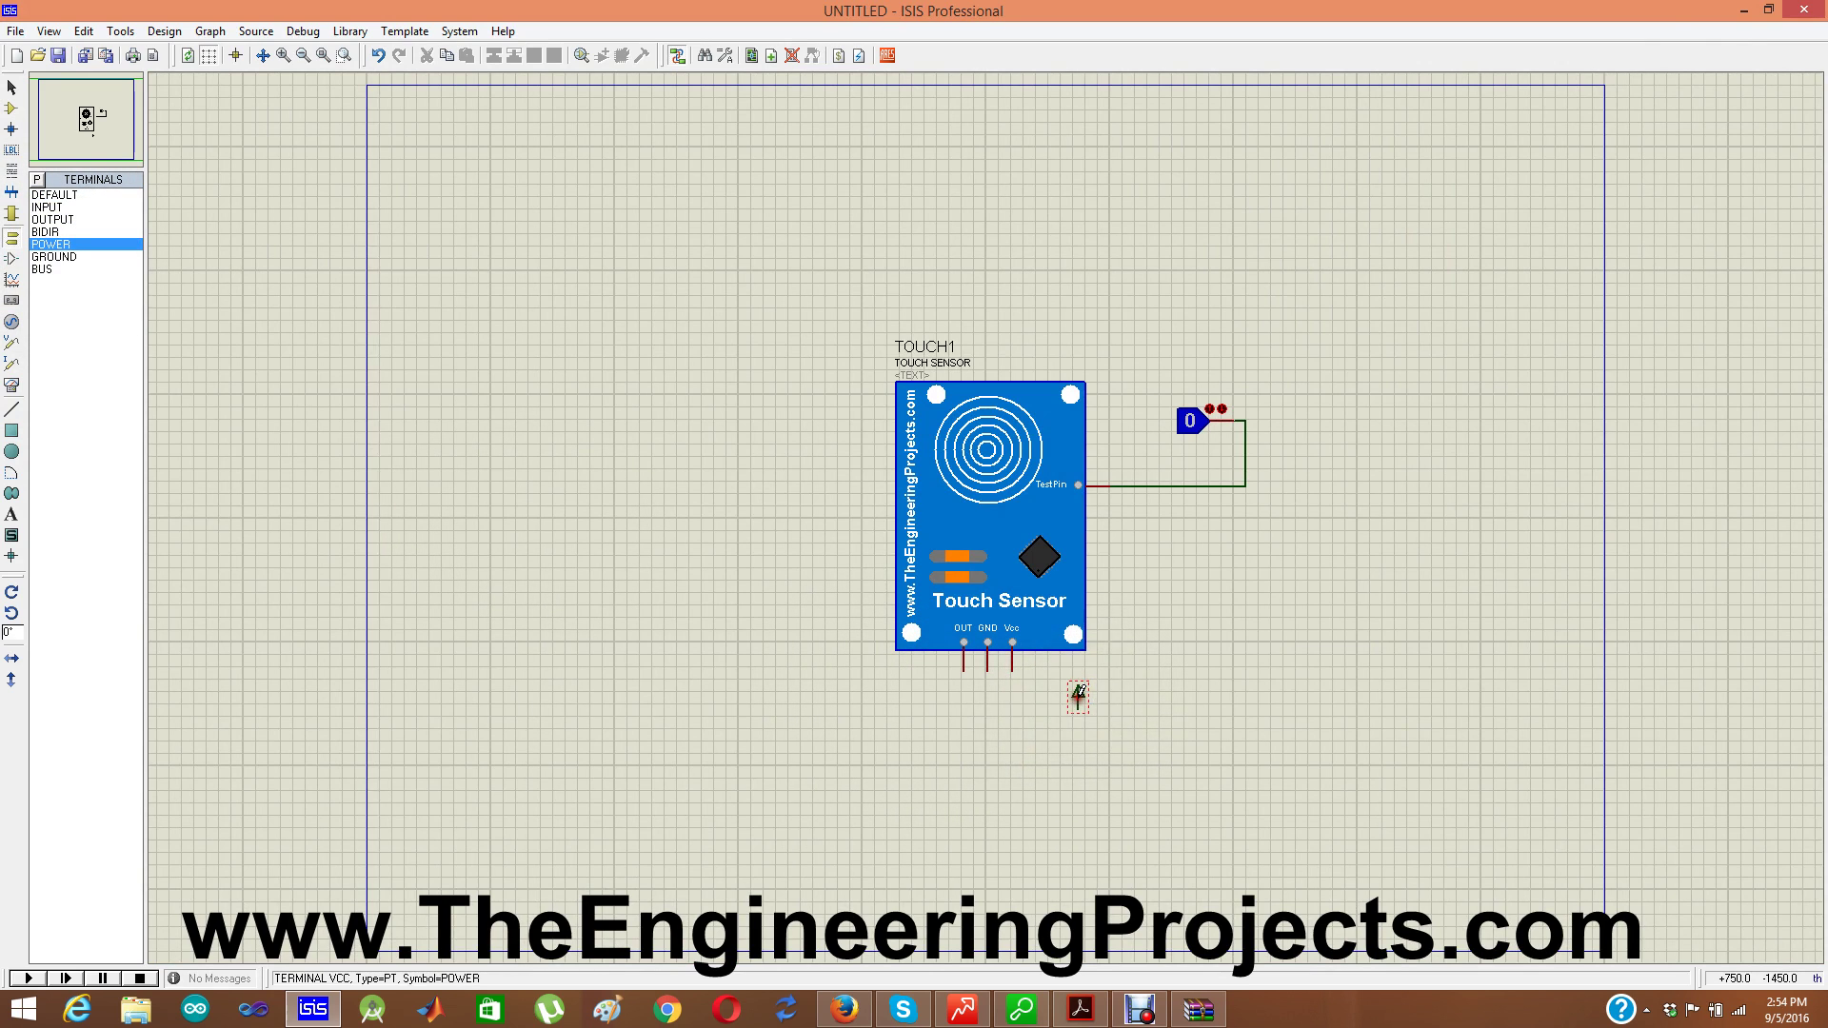
pyautogui.click(1079, 701)
pyautogui.click(1011, 666)
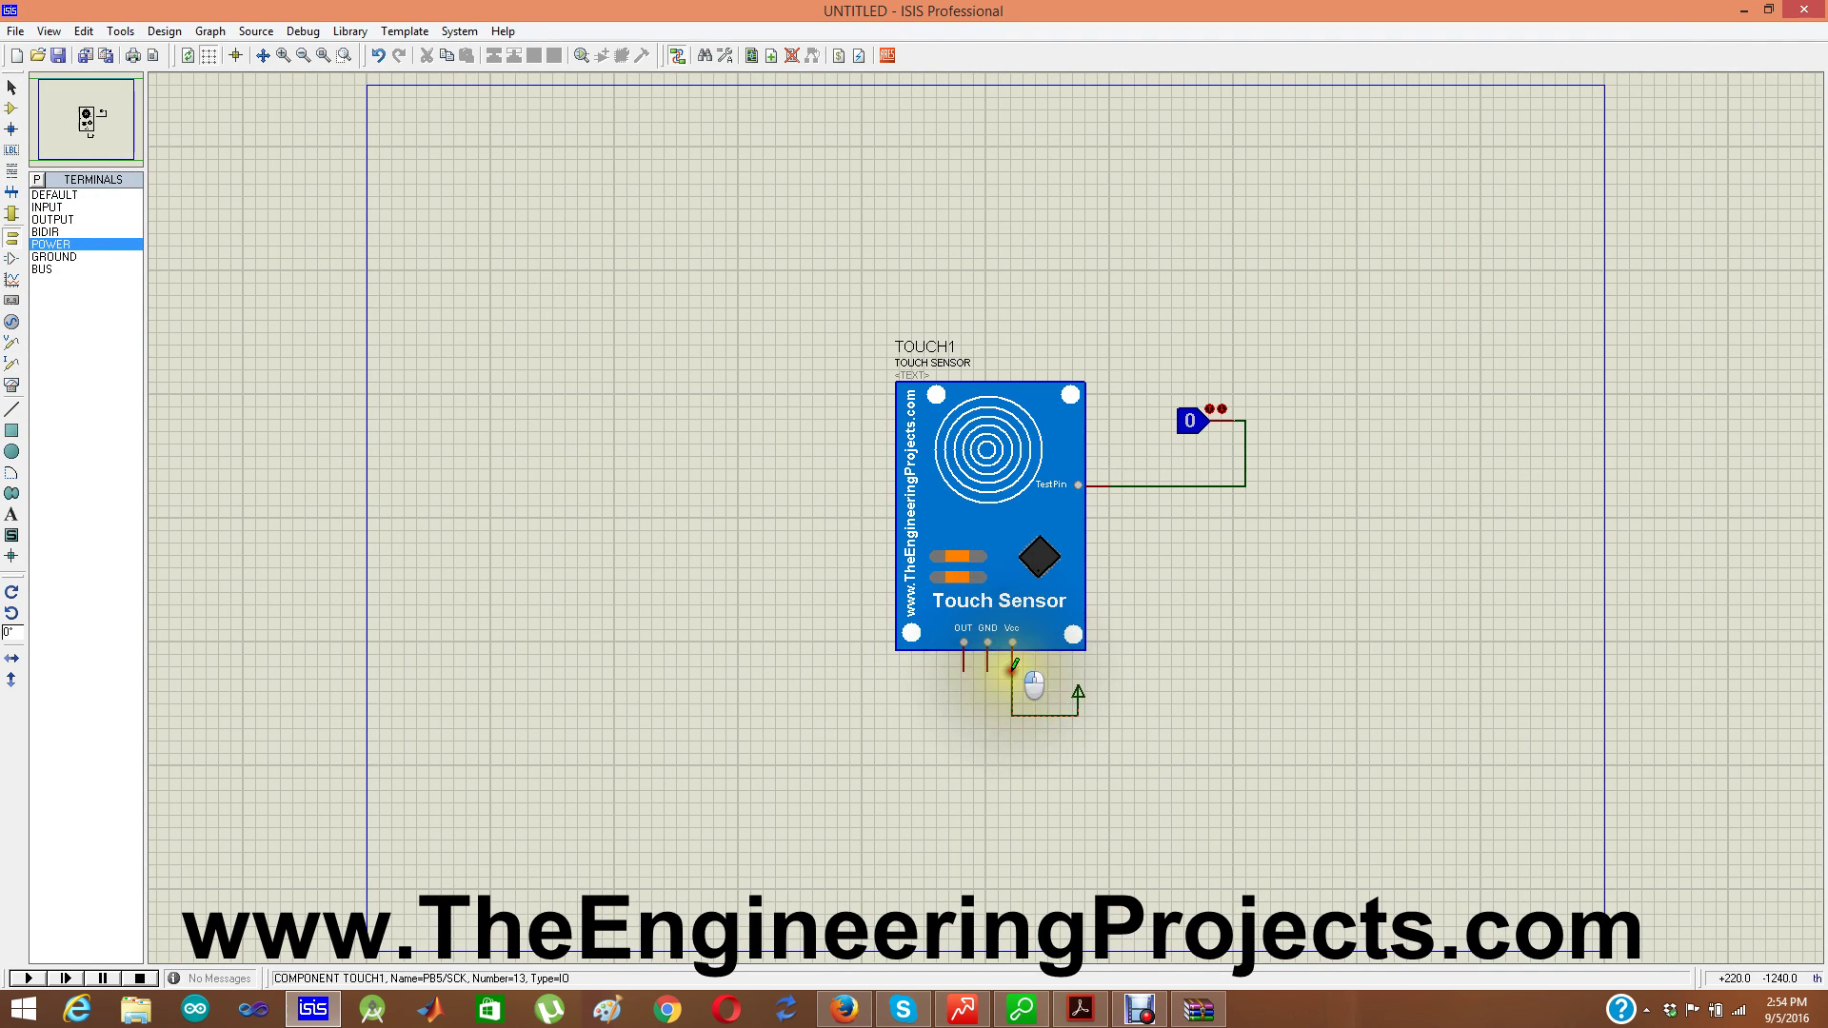
# Place a ground terminal below the sensor and wire it to the GND pin
pyautogui.click(48, 256)
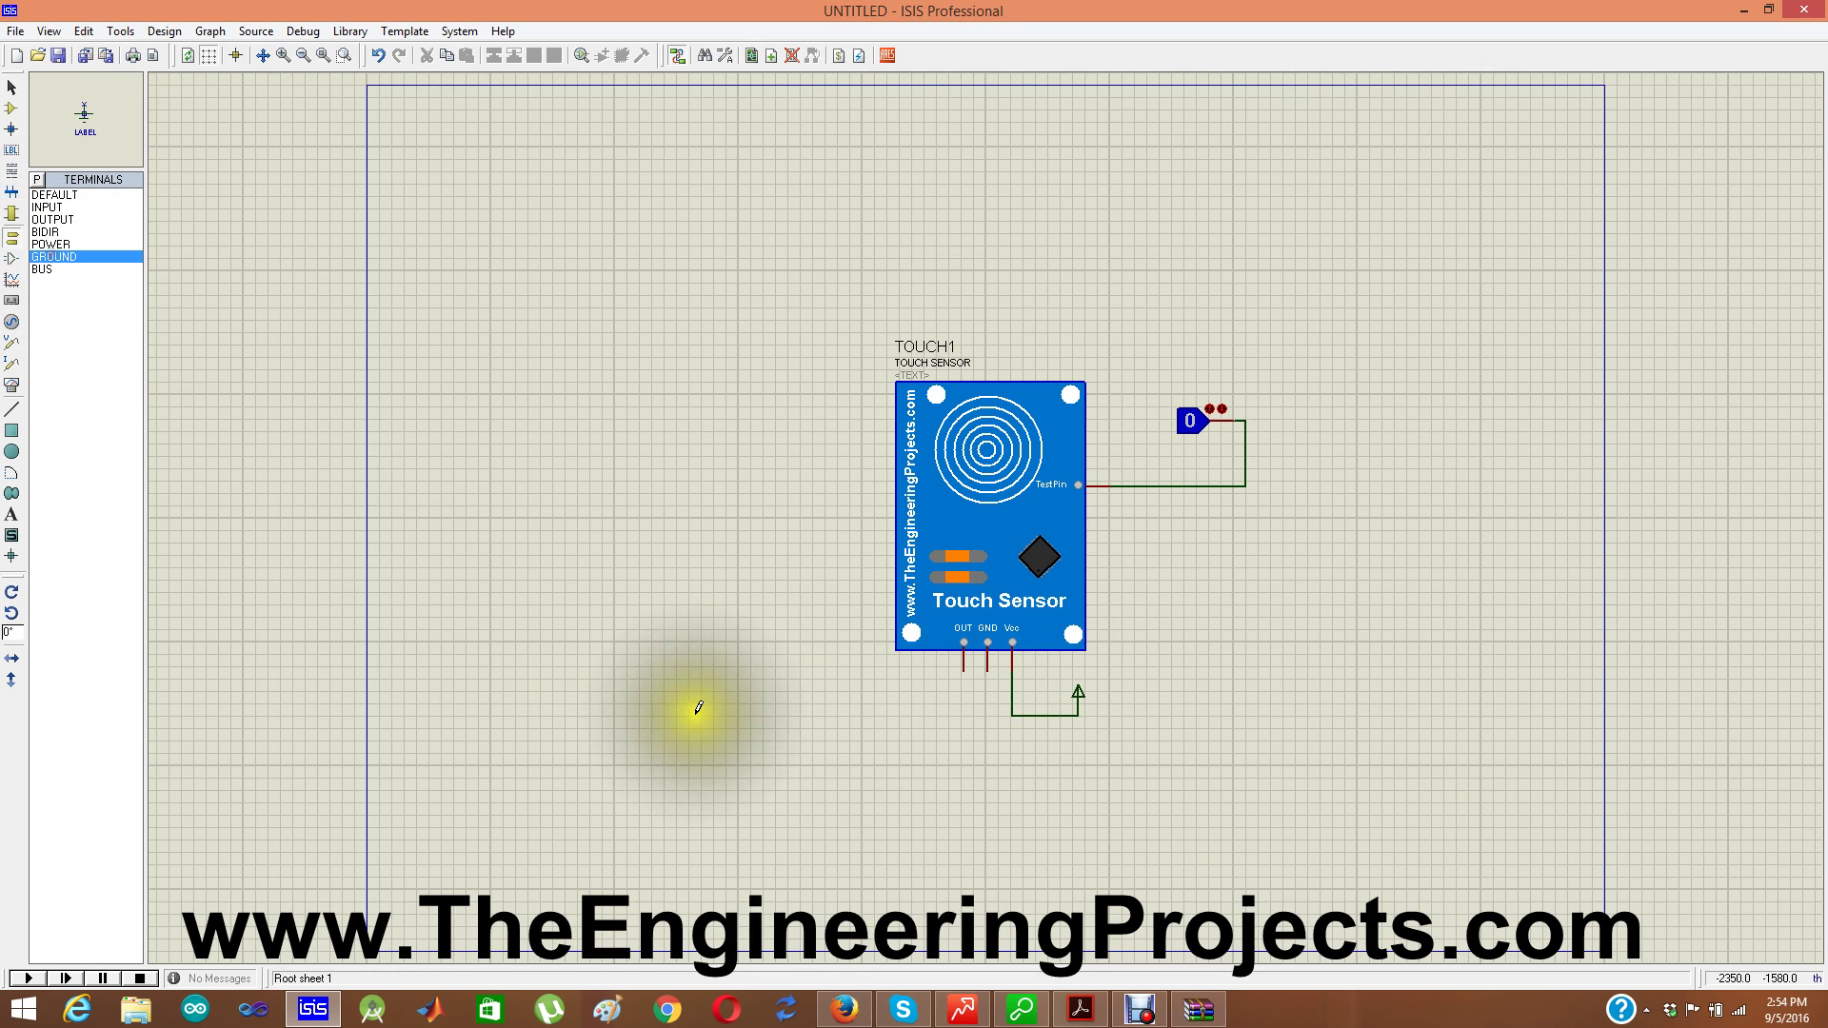
pyautogui.click(991, 719)
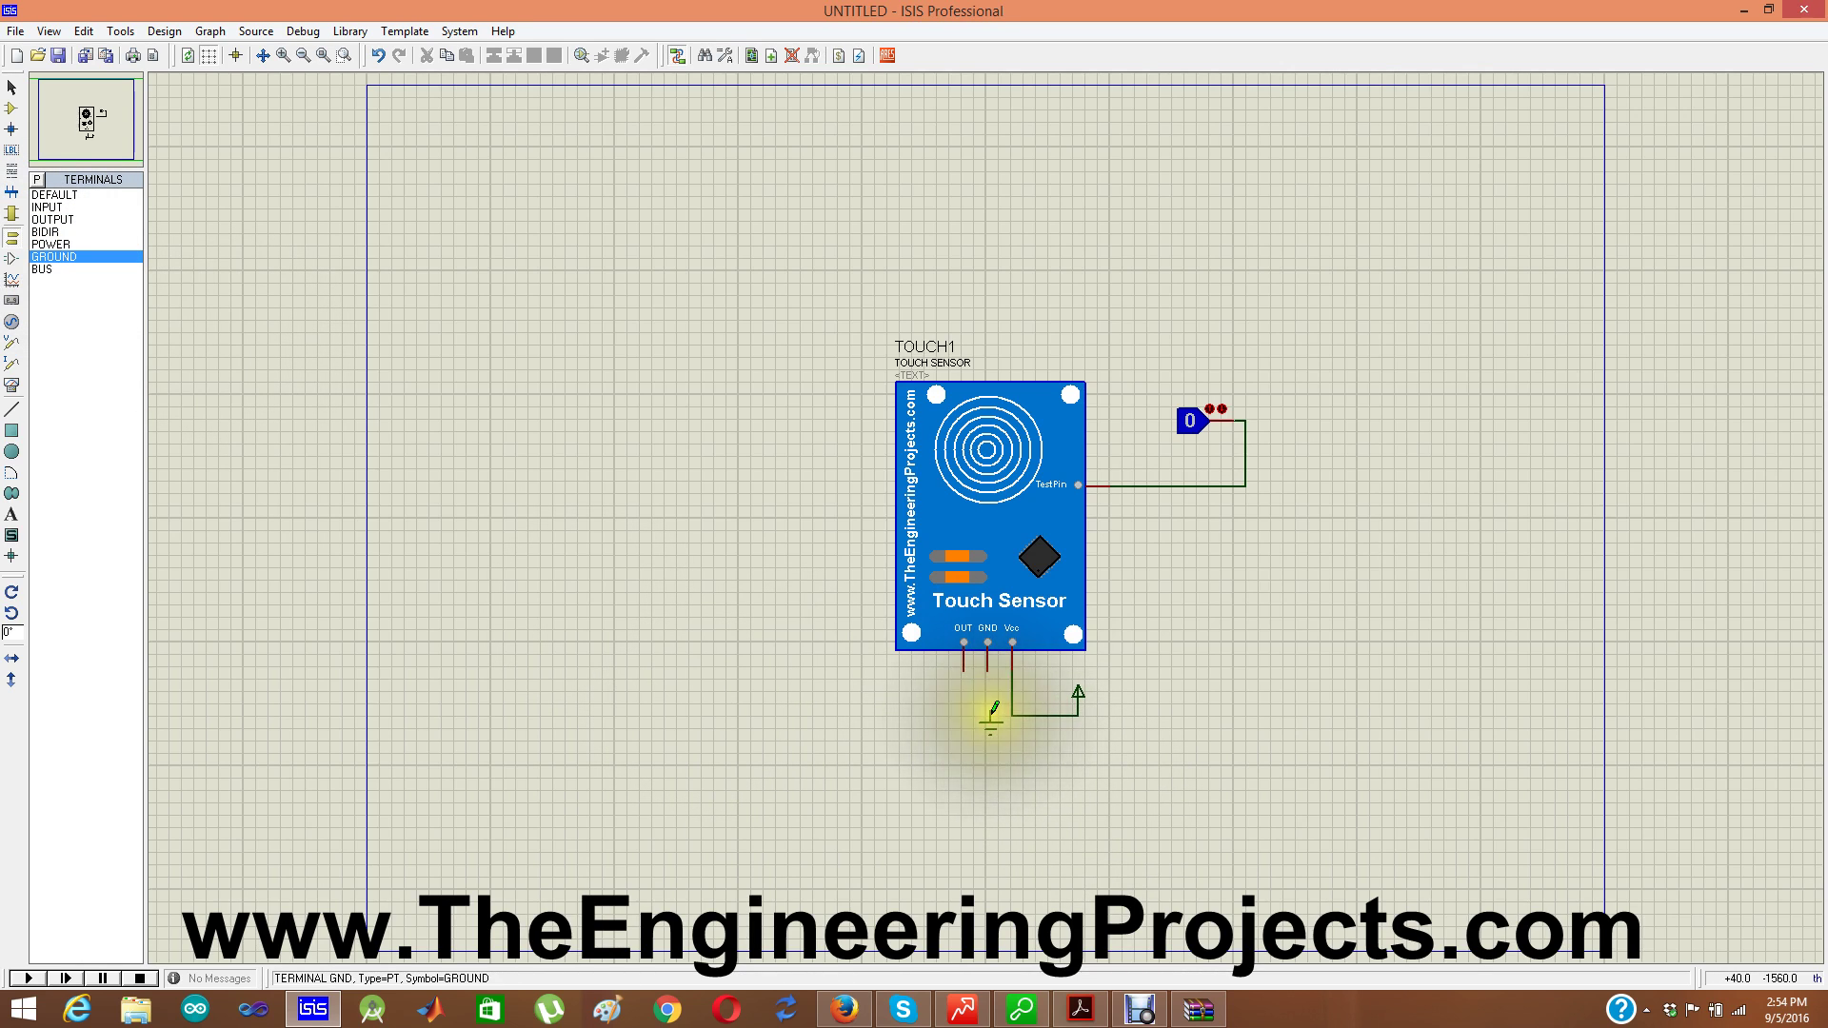
pyautogui.click(987, 666)
pyautogui.click(990, 712)
# Set TOUCH1's Program File to TouchSensorTEP.HEX from the Proteus LIBRARY folder
pyautogui.doubleClick(988, 592)
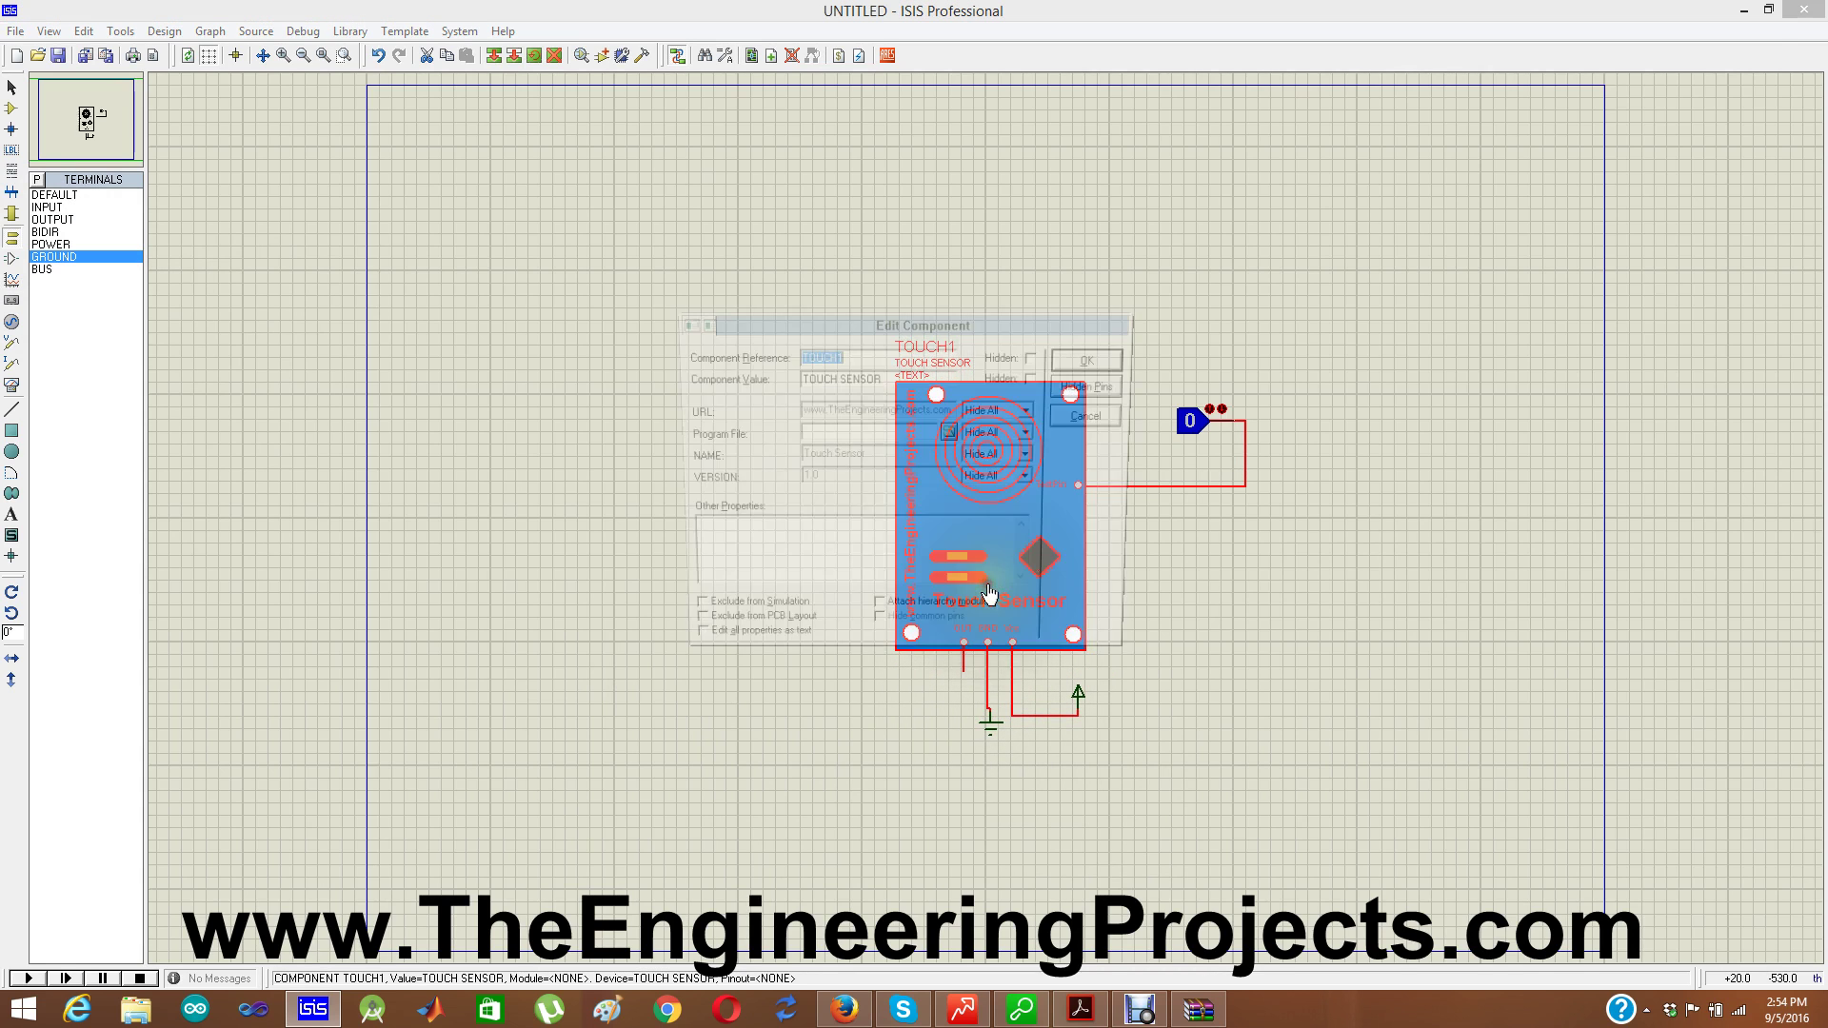
pyautogui.click(949, 431)
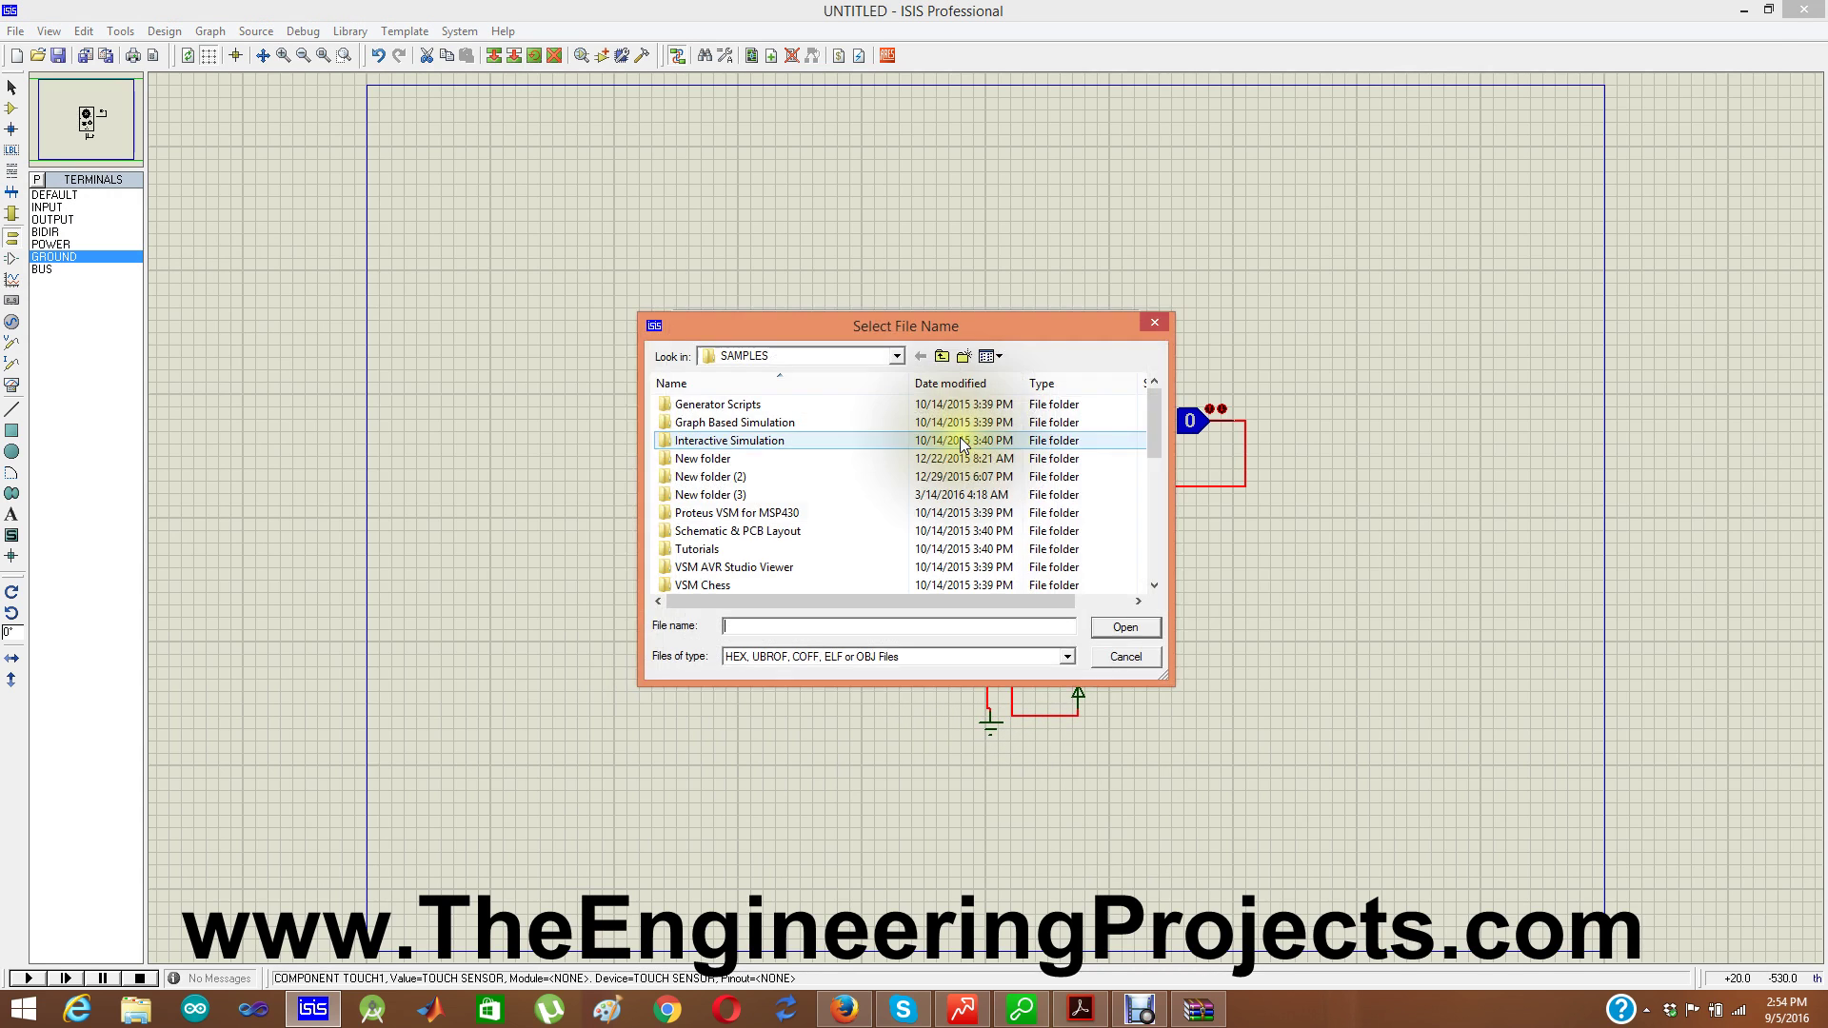
pyautogui.click(941, 358)
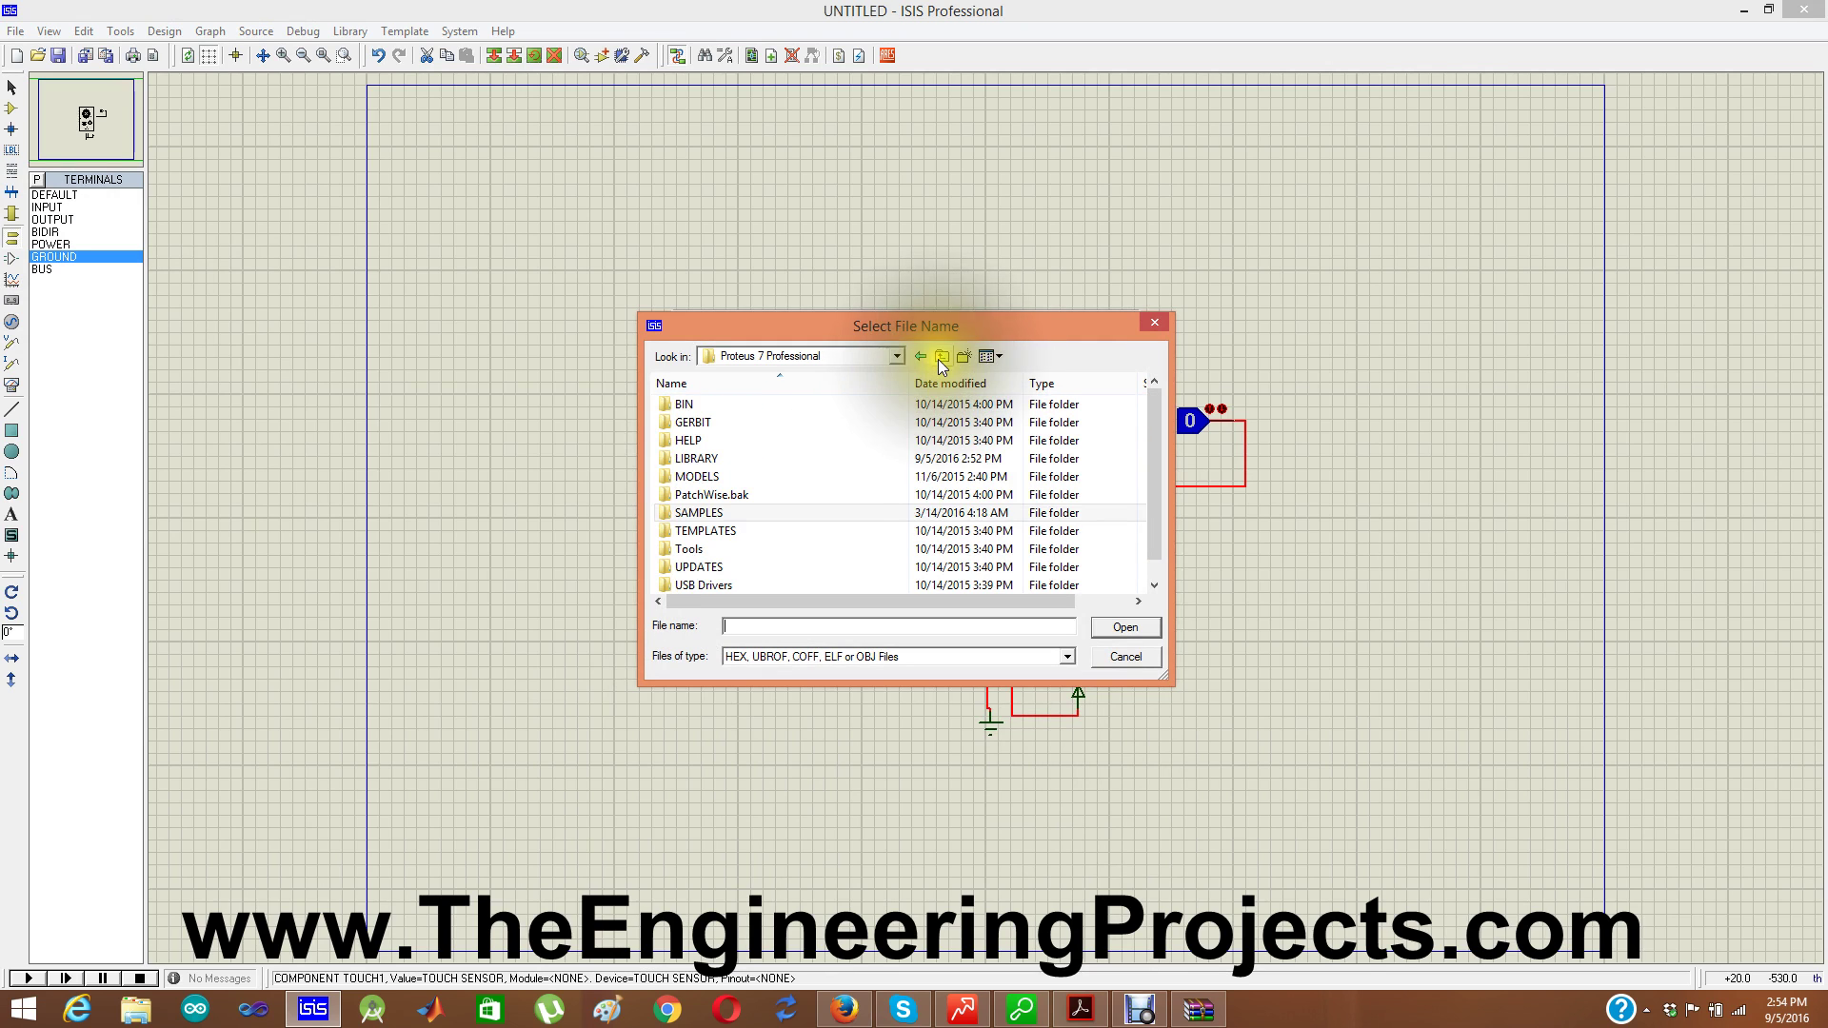
pyautogui.doubleClick(710, 461)
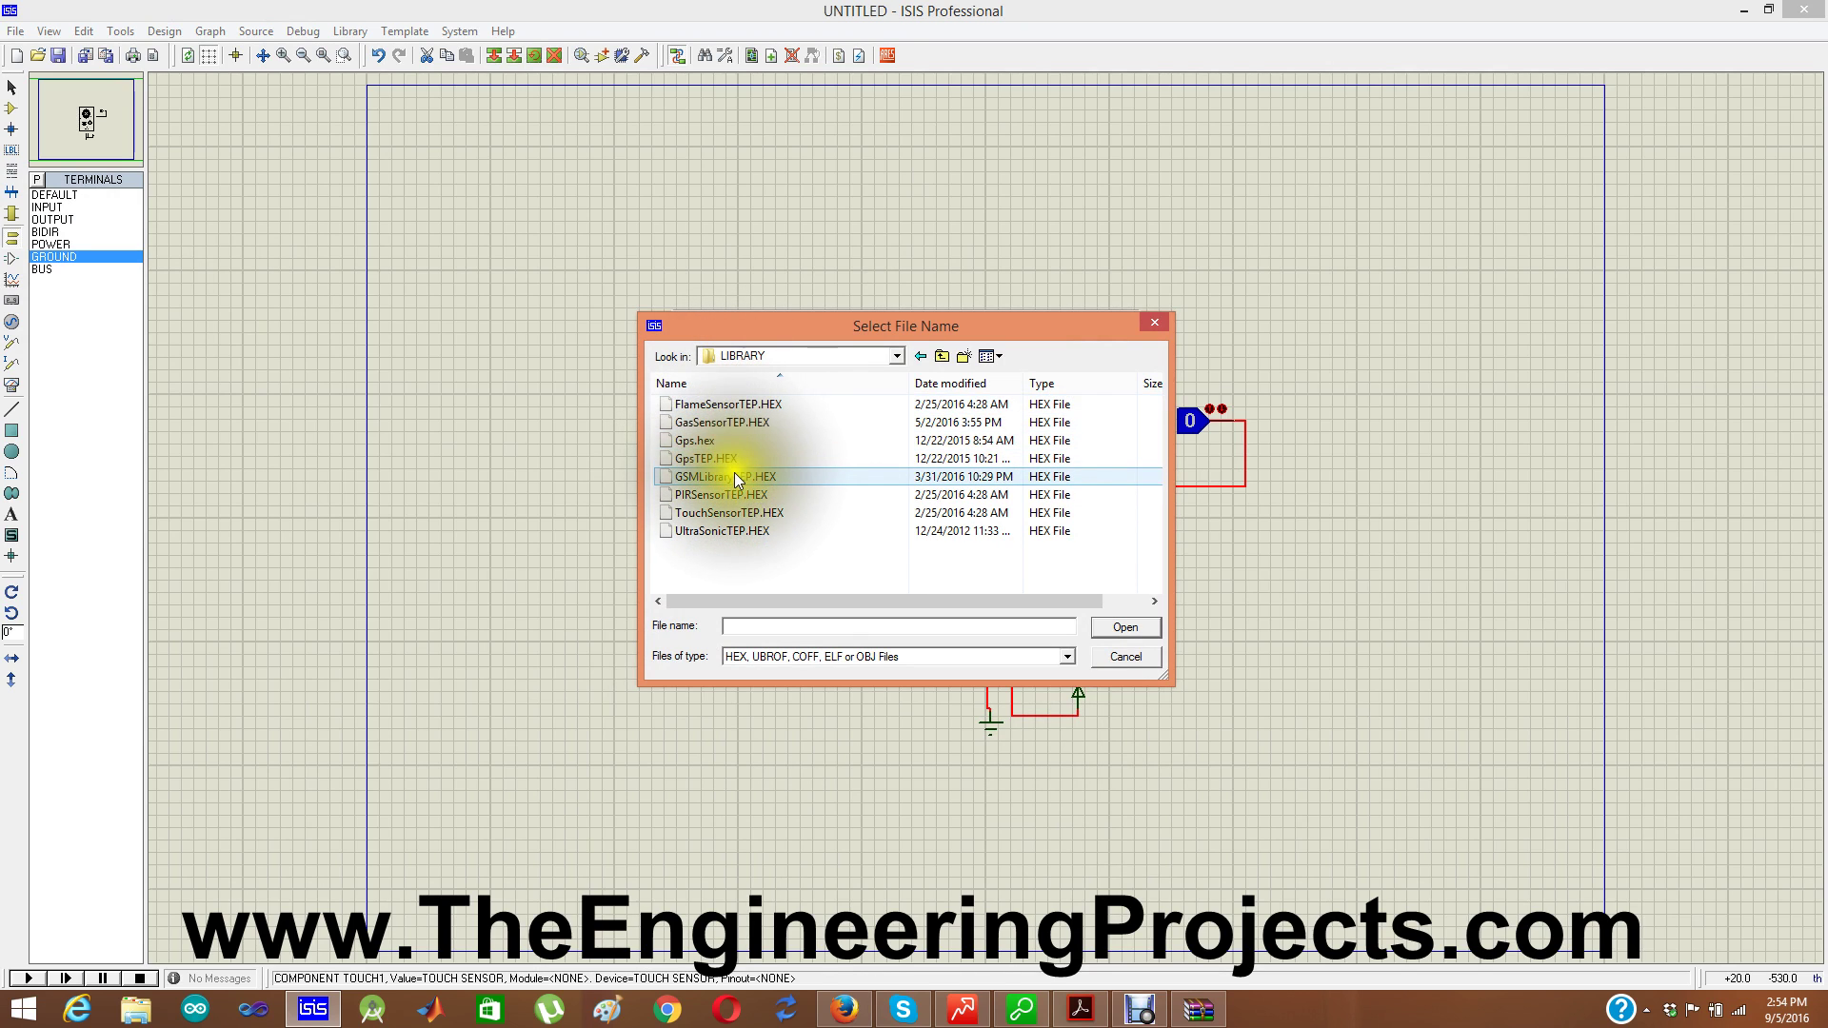
pyautogui.click(738, 507)
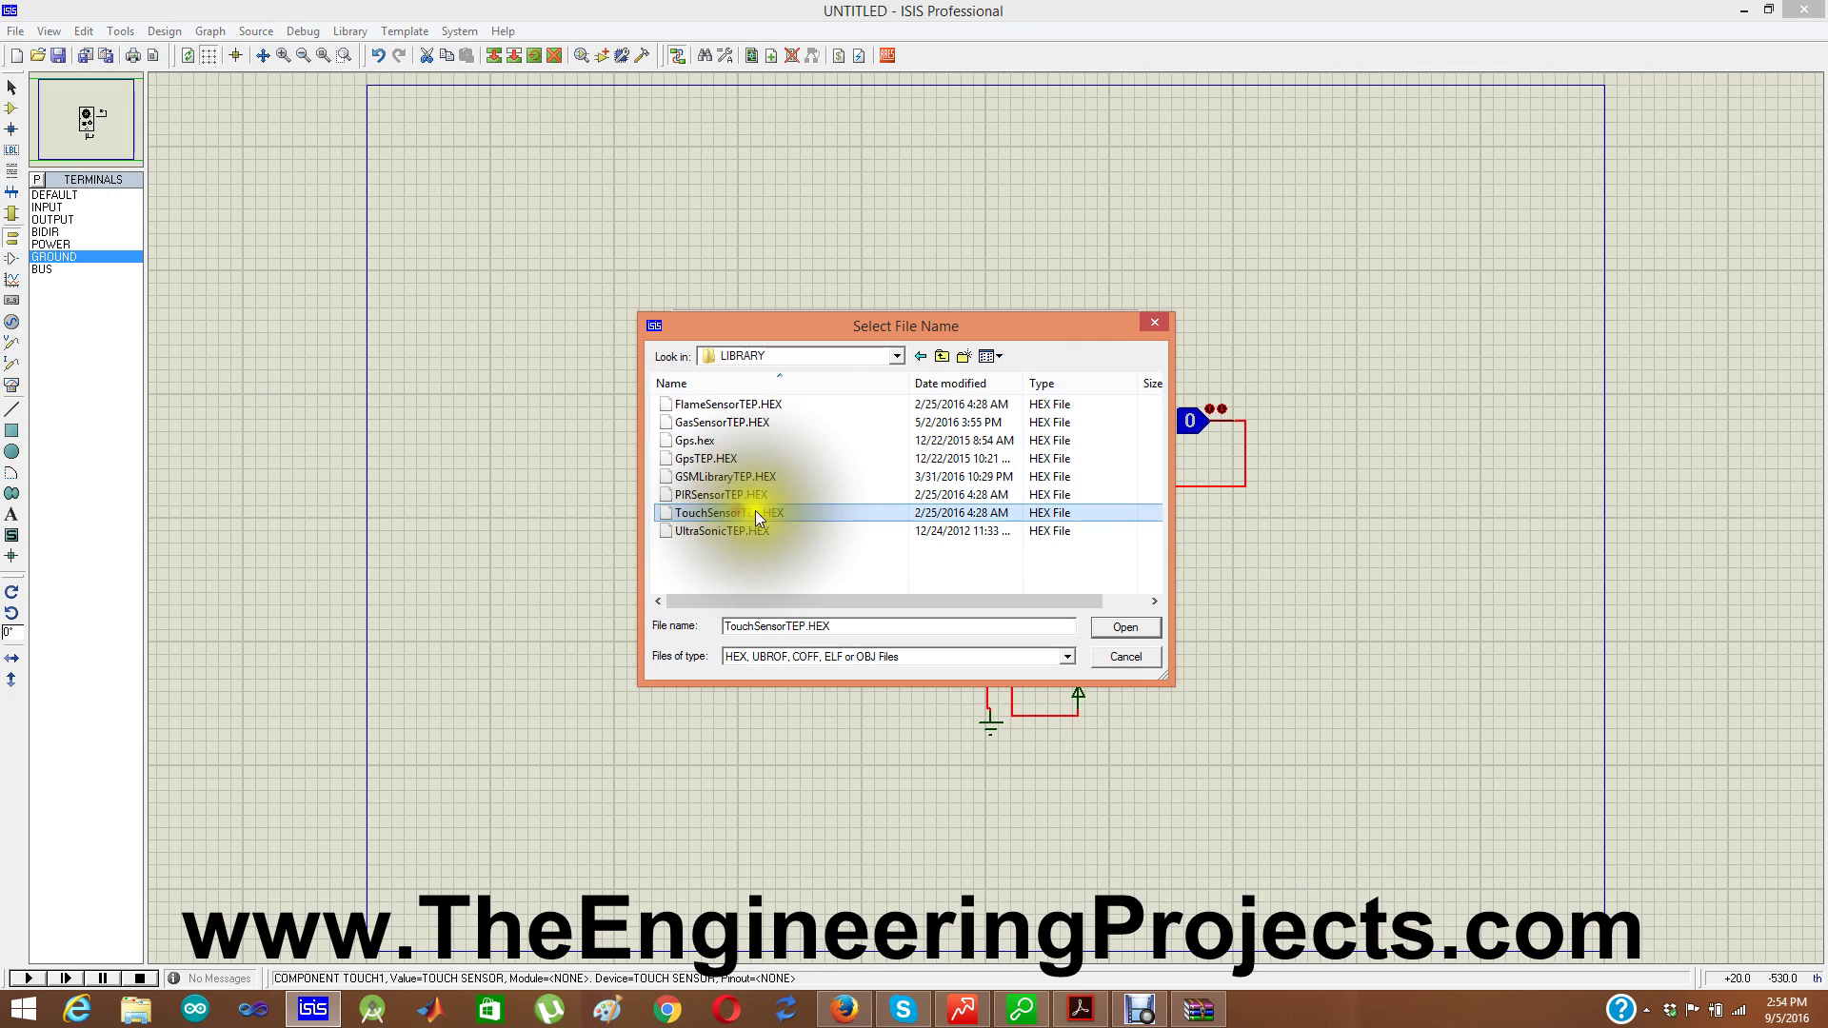
pyautogui.click(1111, 625)
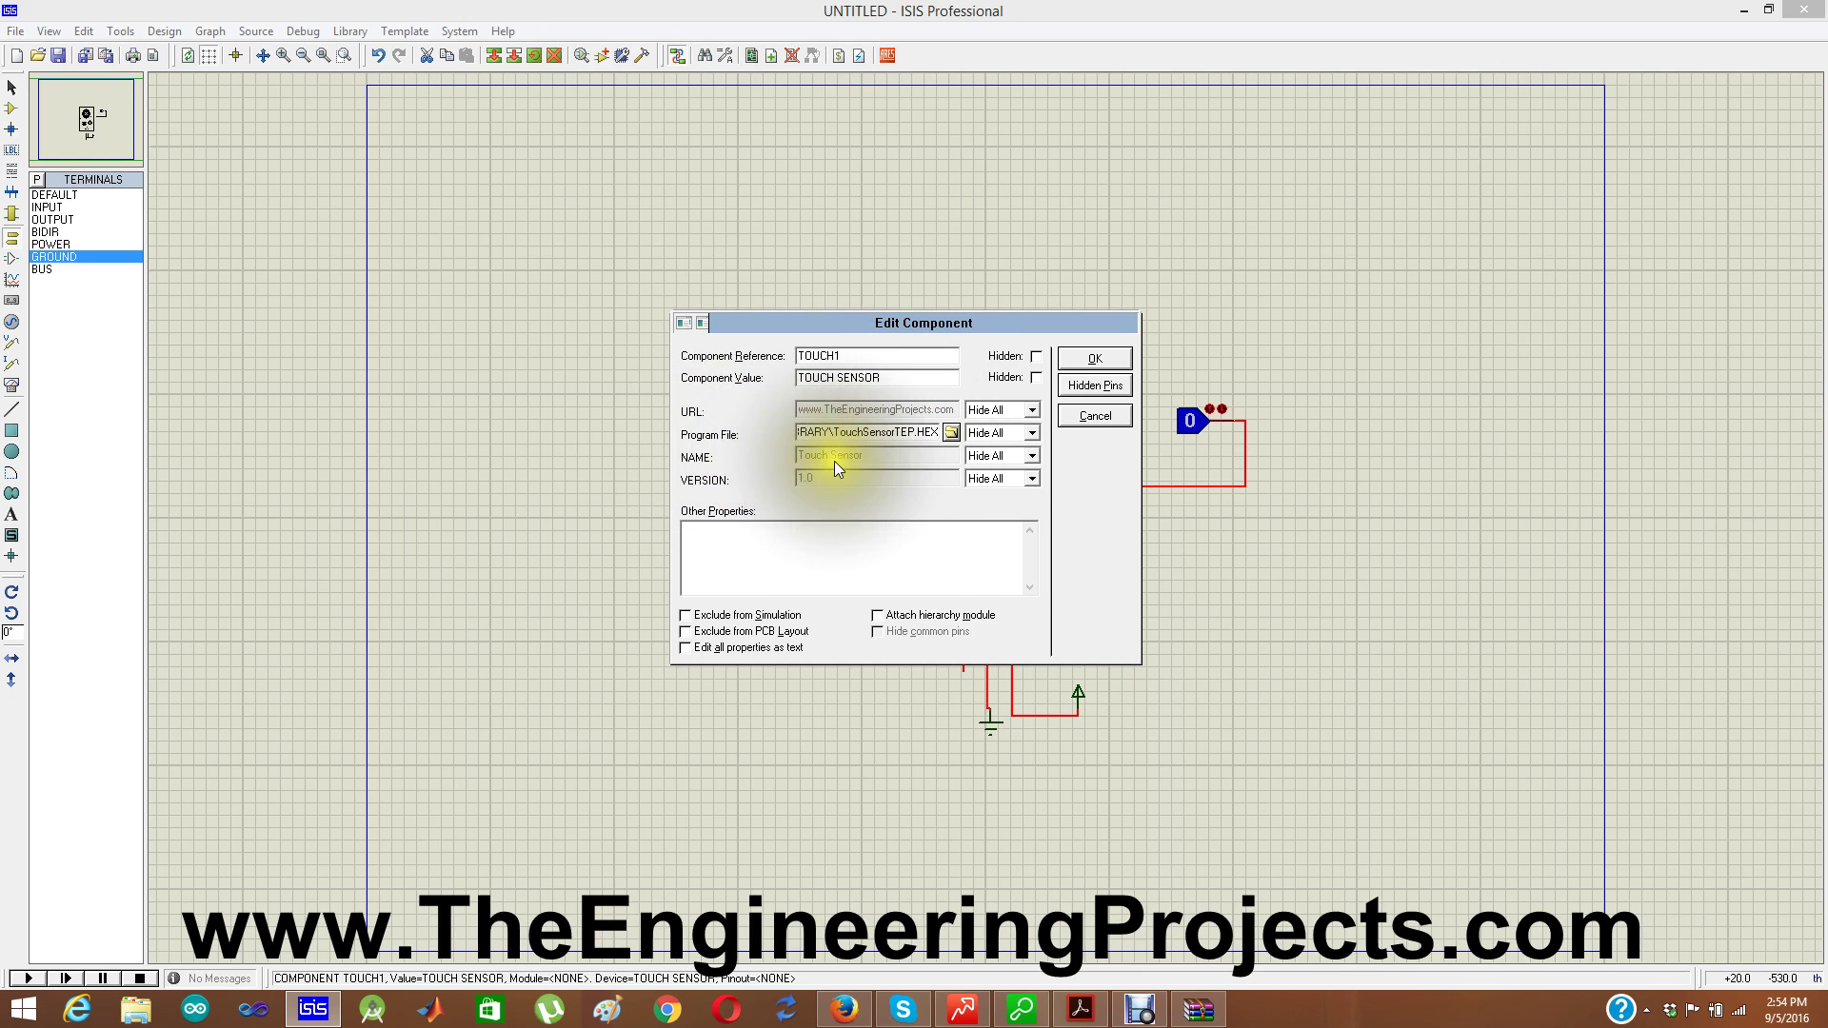
pyautogui.click(1106, 354)
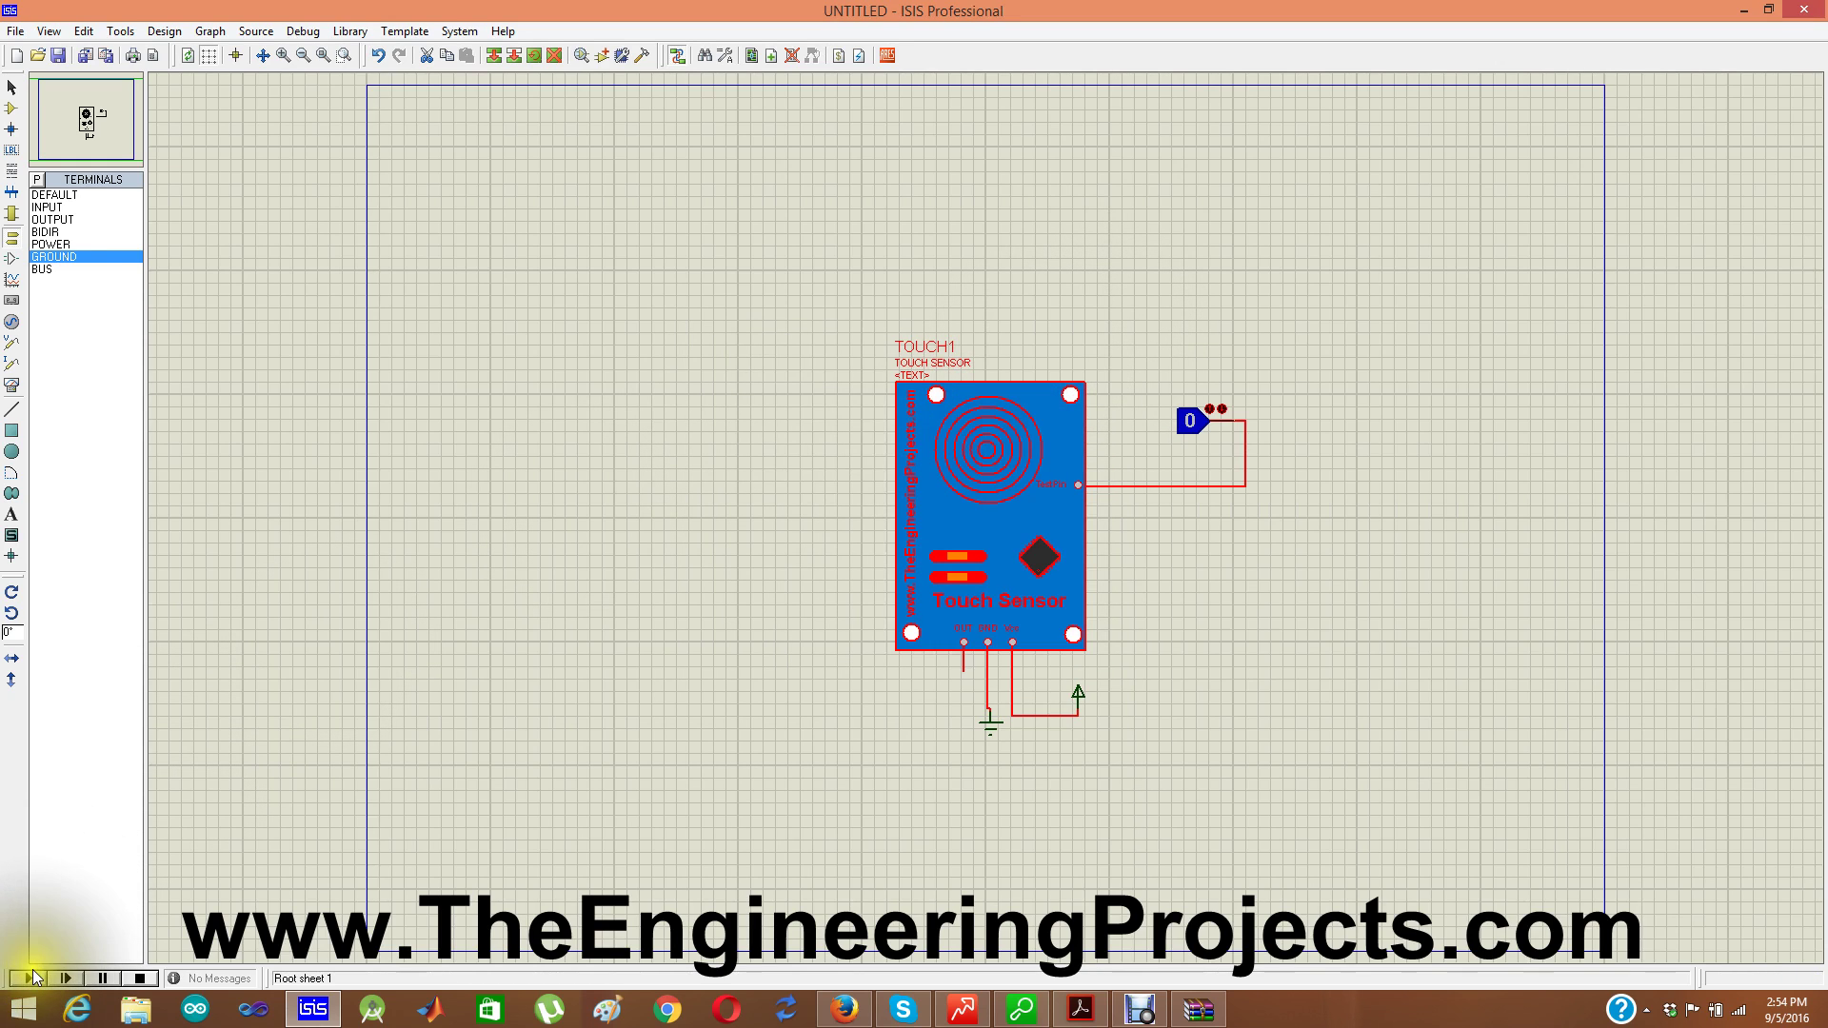
# Search the device library for LED and add LED-GREEN to the device list
pyautogui.rightClick(731, 511)
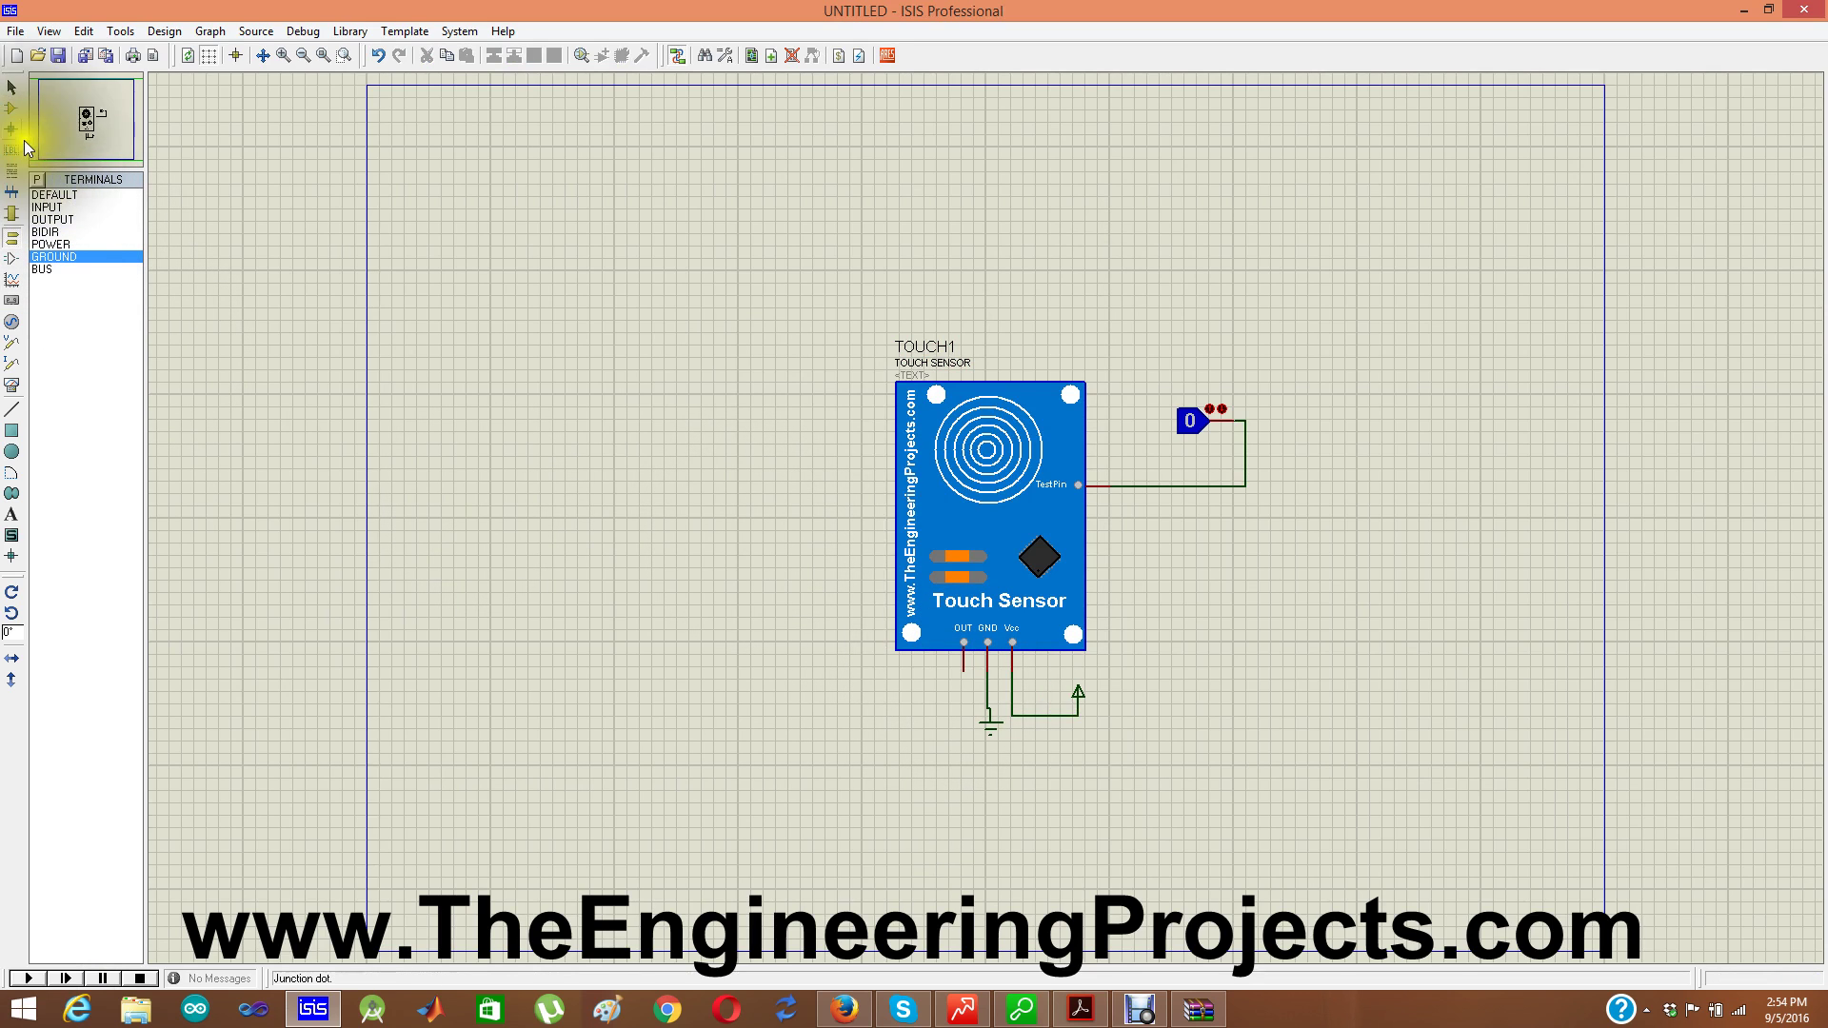
pyautogui.click(12, 108)
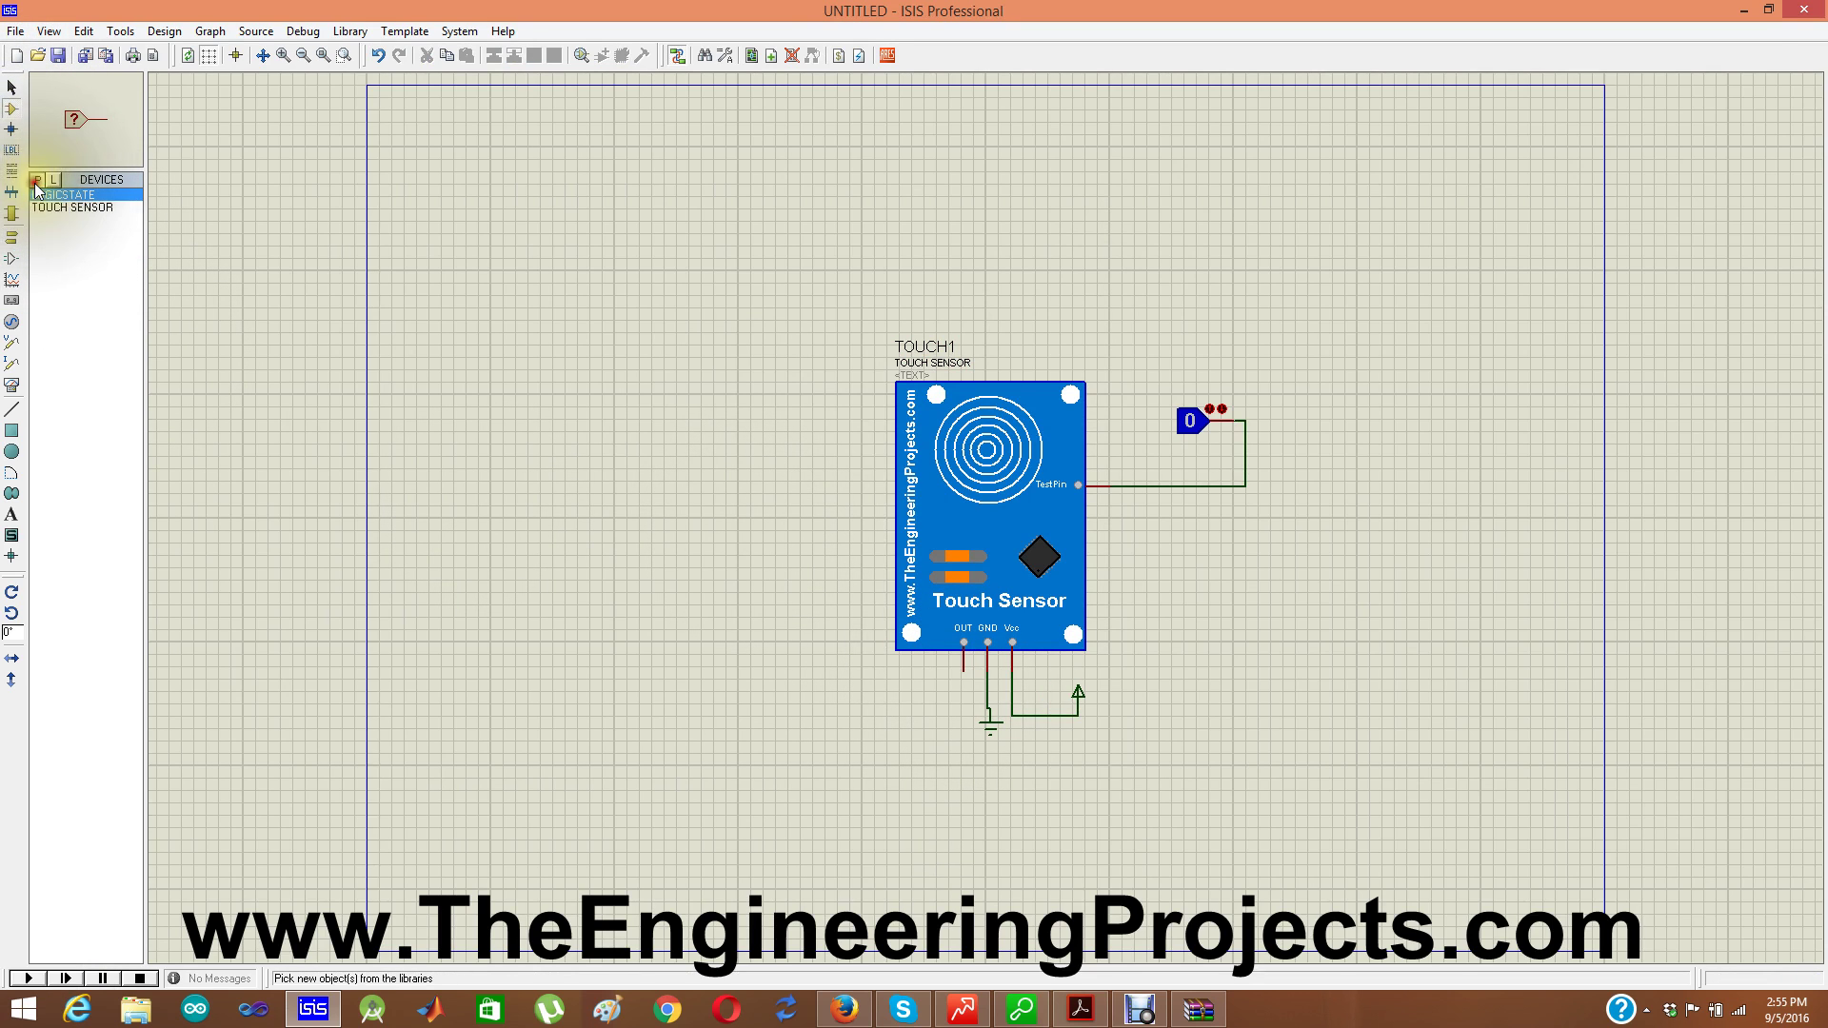
pyautogui.click(35, 181)
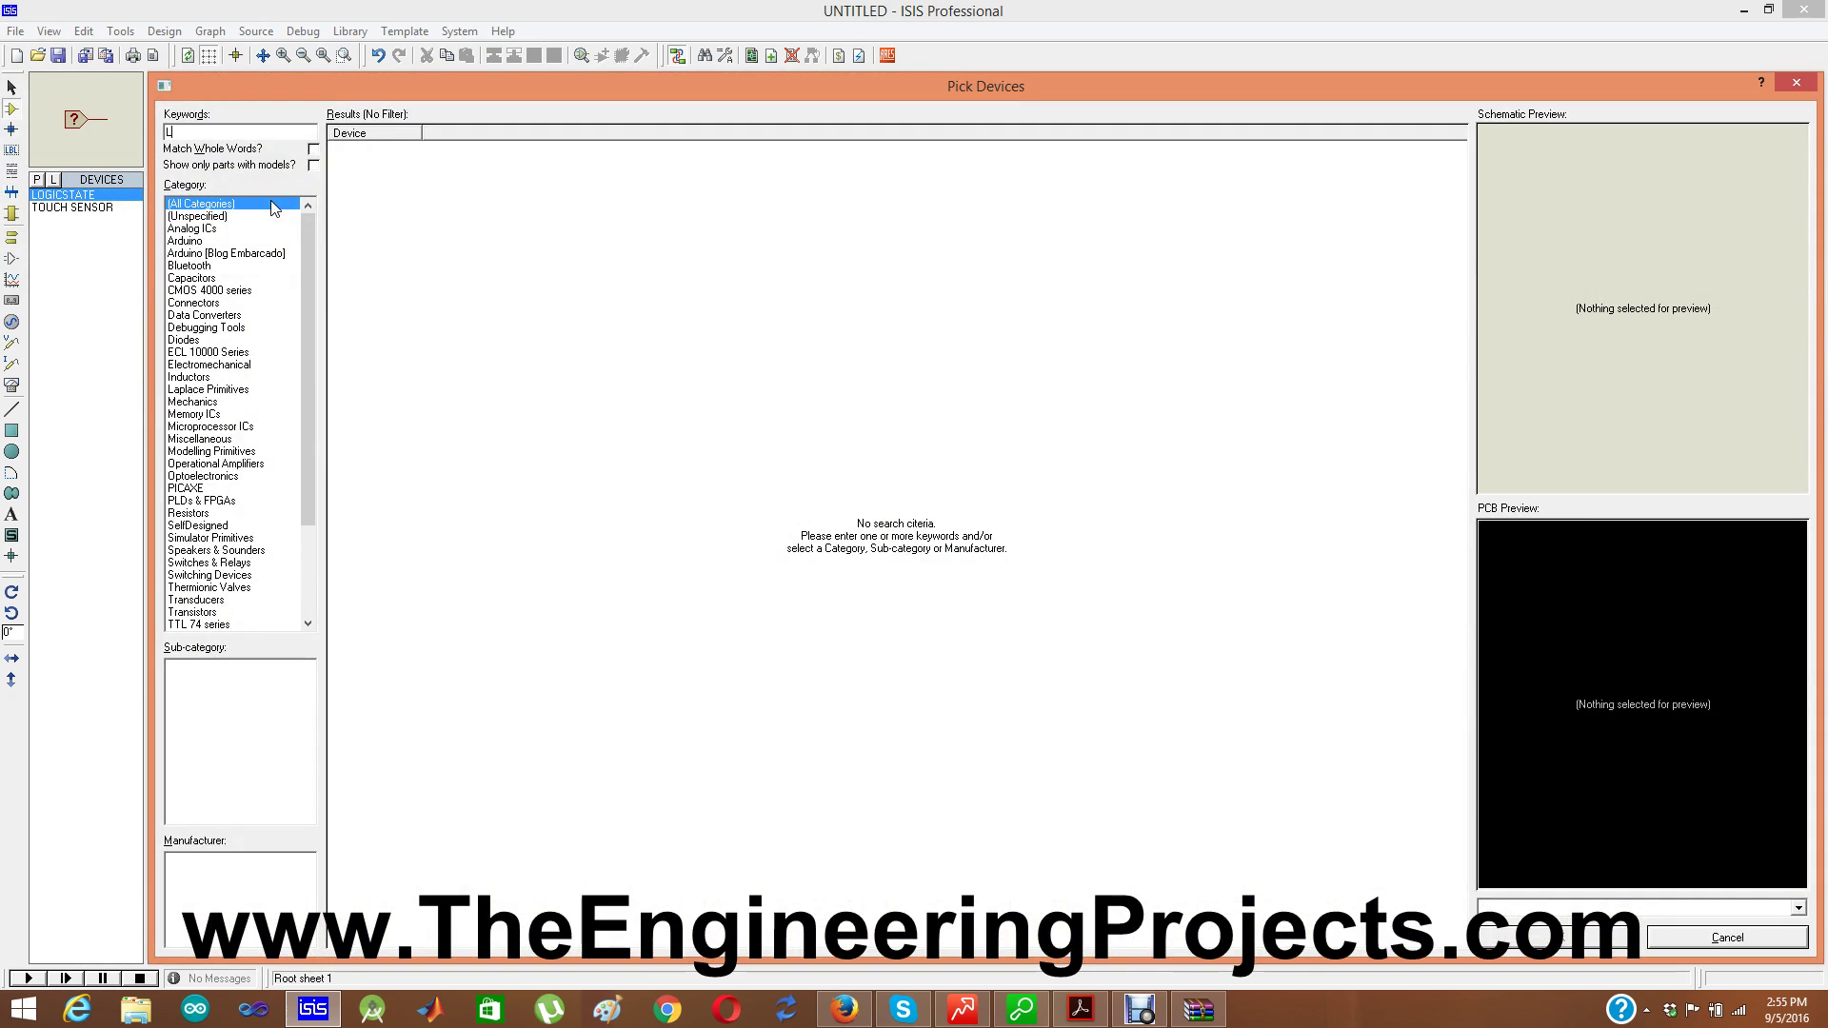
pyautogui.write('ed')
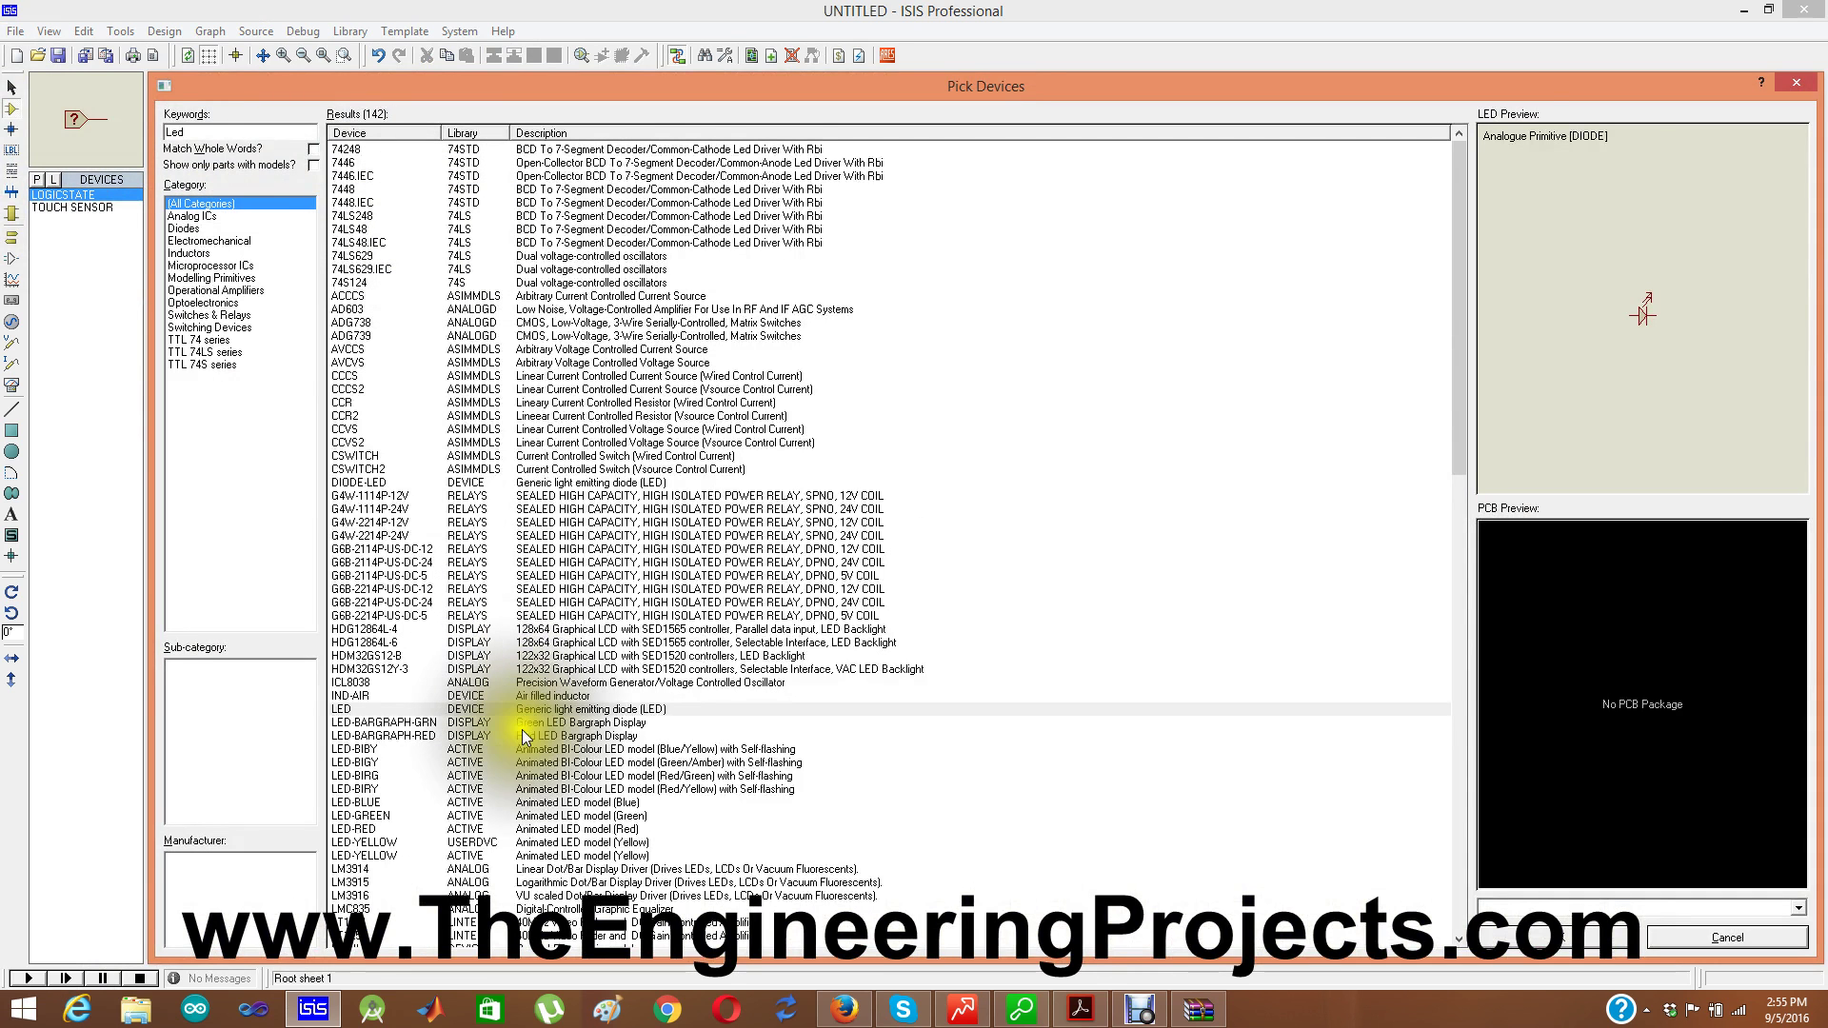
pyautogui.click(535, 816)
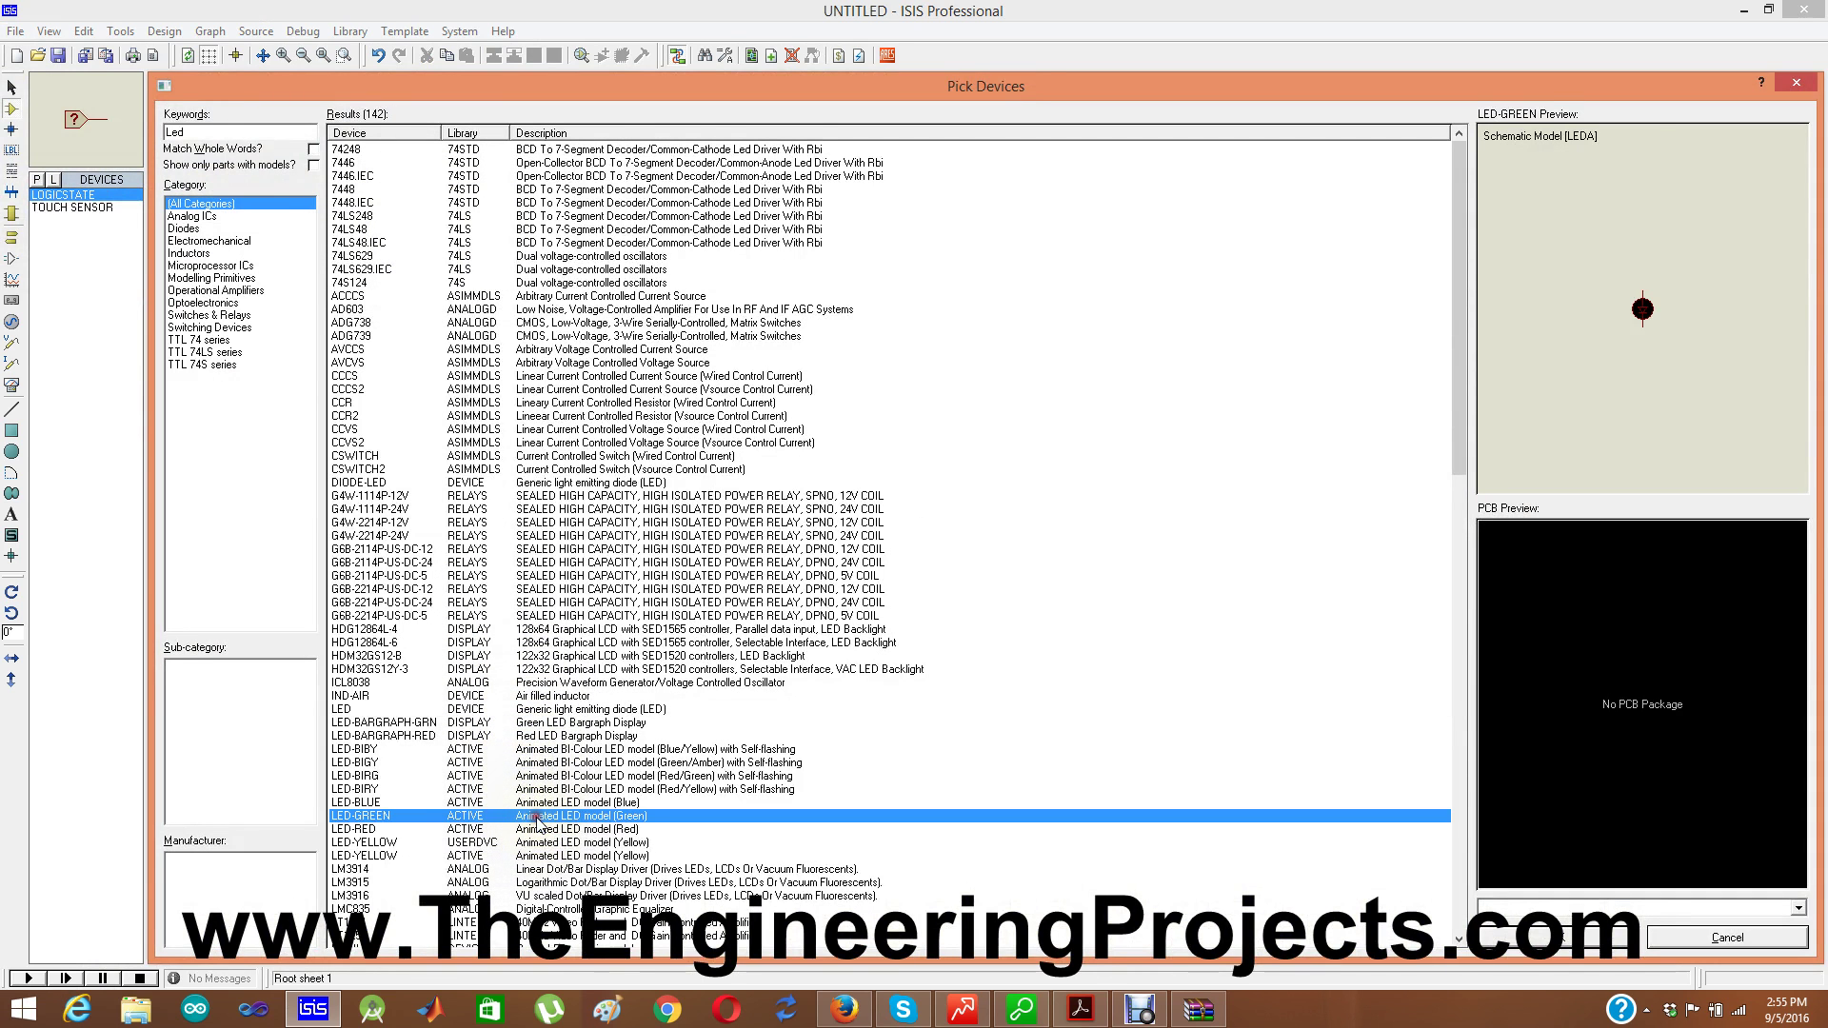
pyautogui.doubleClick(535, 814)
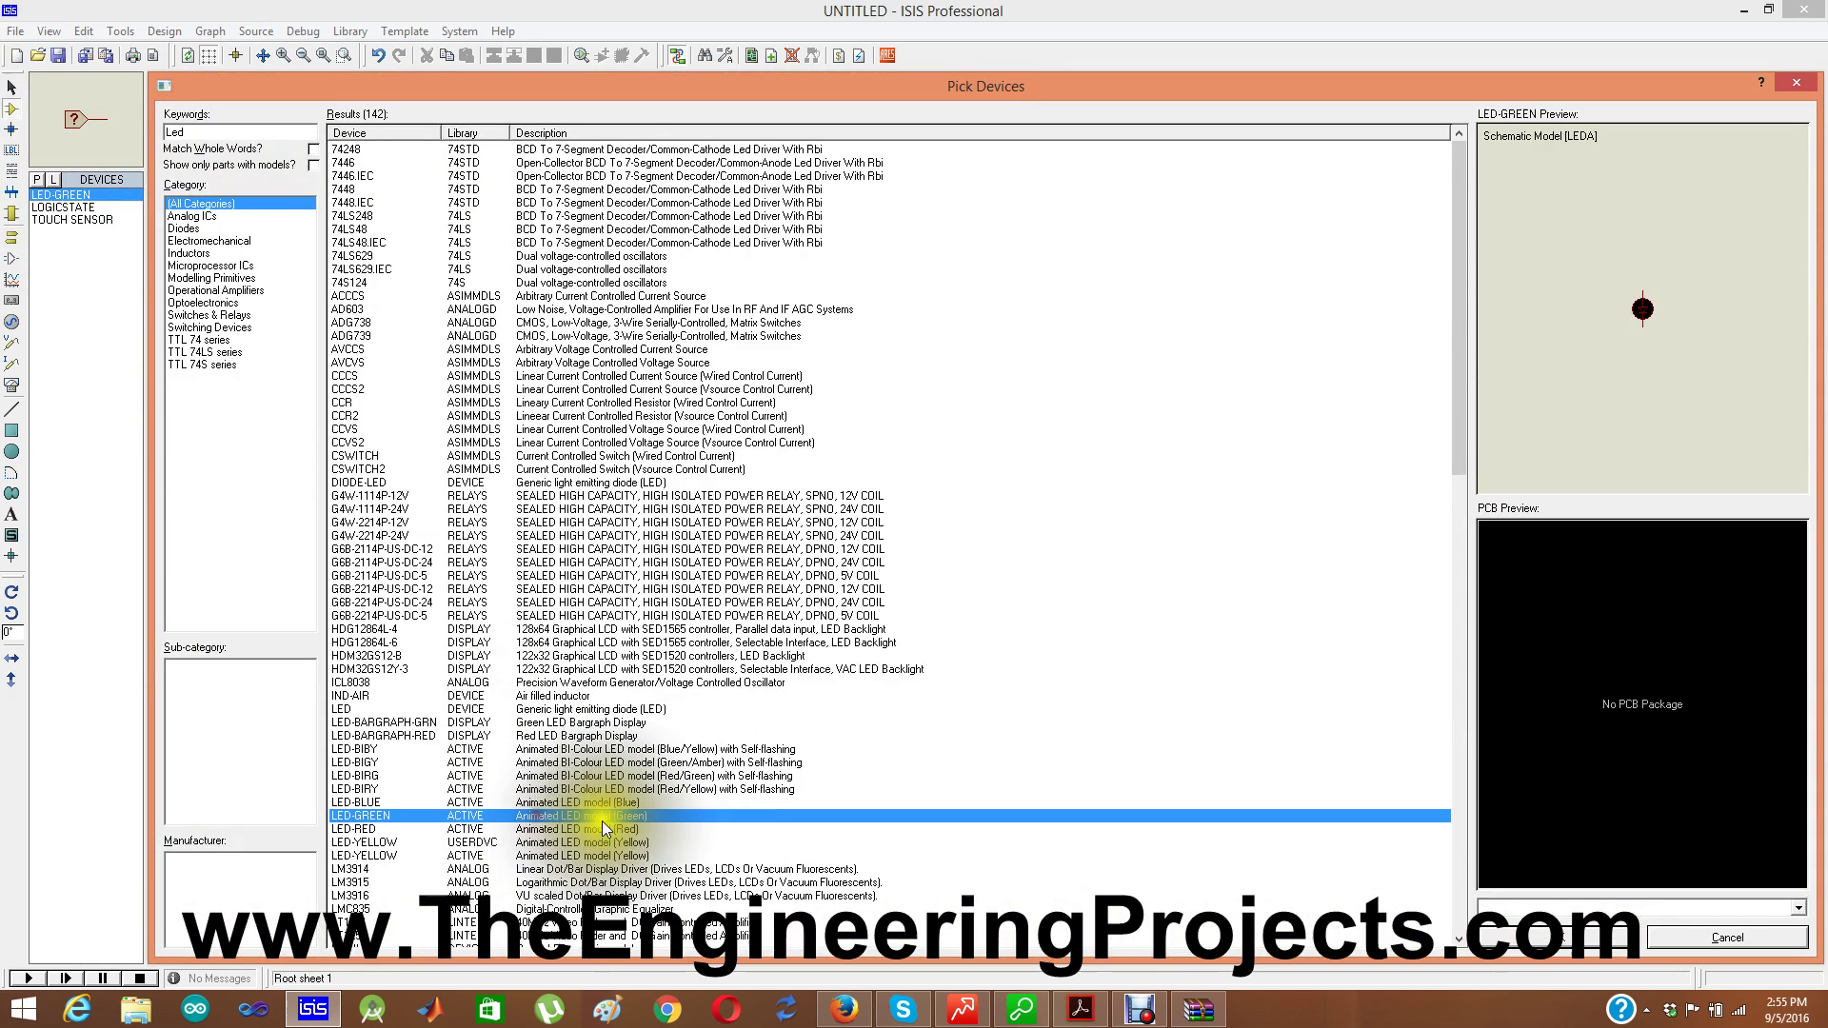
pyautogui.click(1523, 937)
pyautogui.click(773, 678)
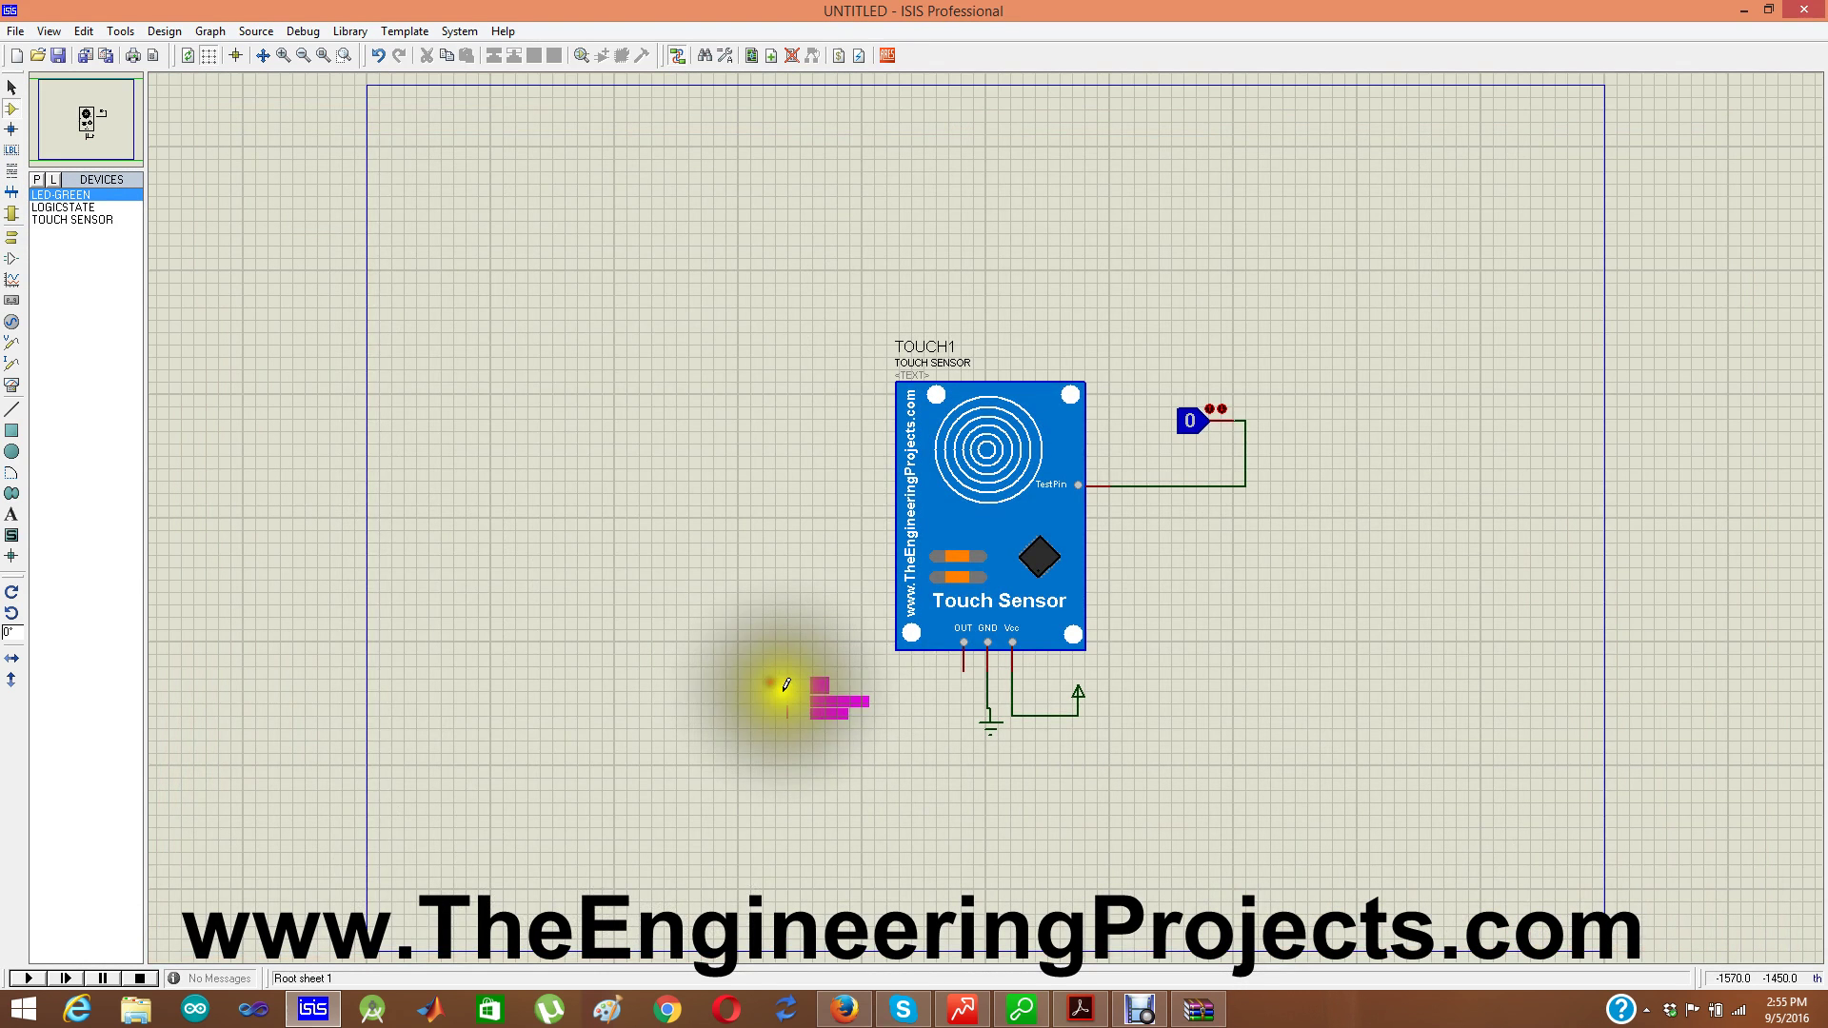
# Place green LED D1 between the OUT pin and ground, moving the ground symbol lower
pyautogui.click(916, 716)
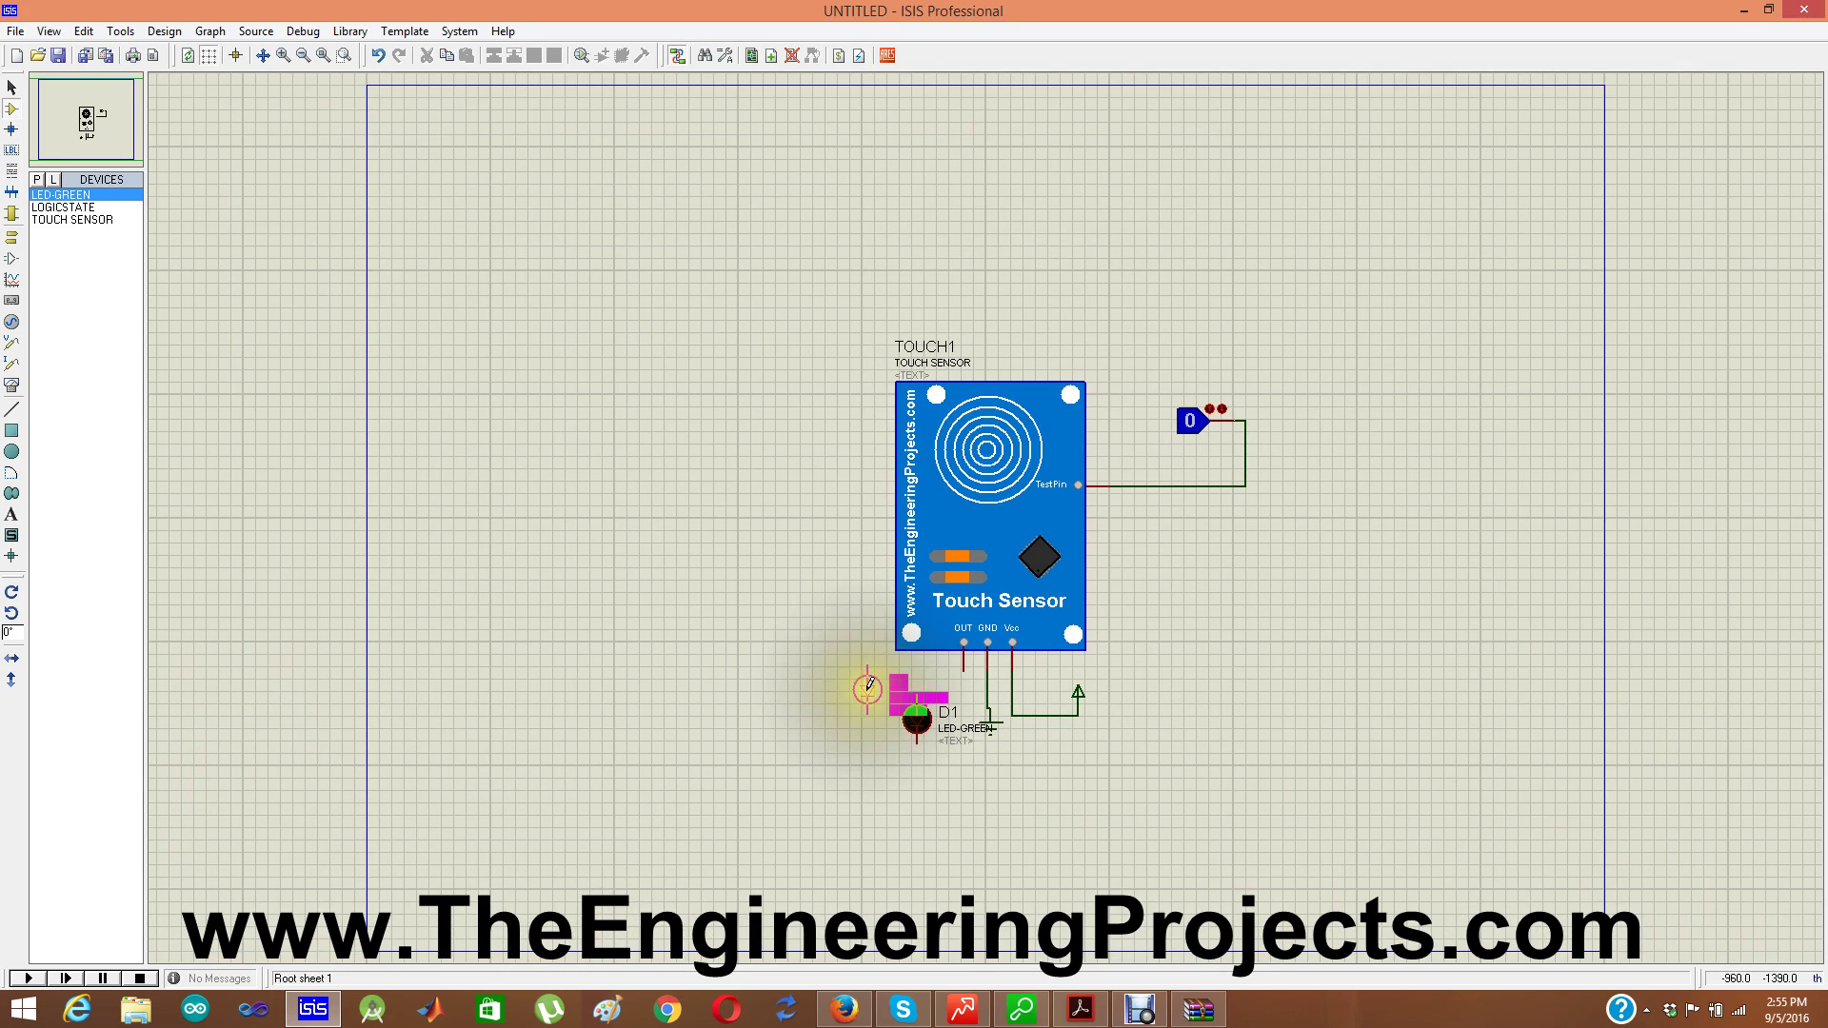
pyautogui.click(928, 689)
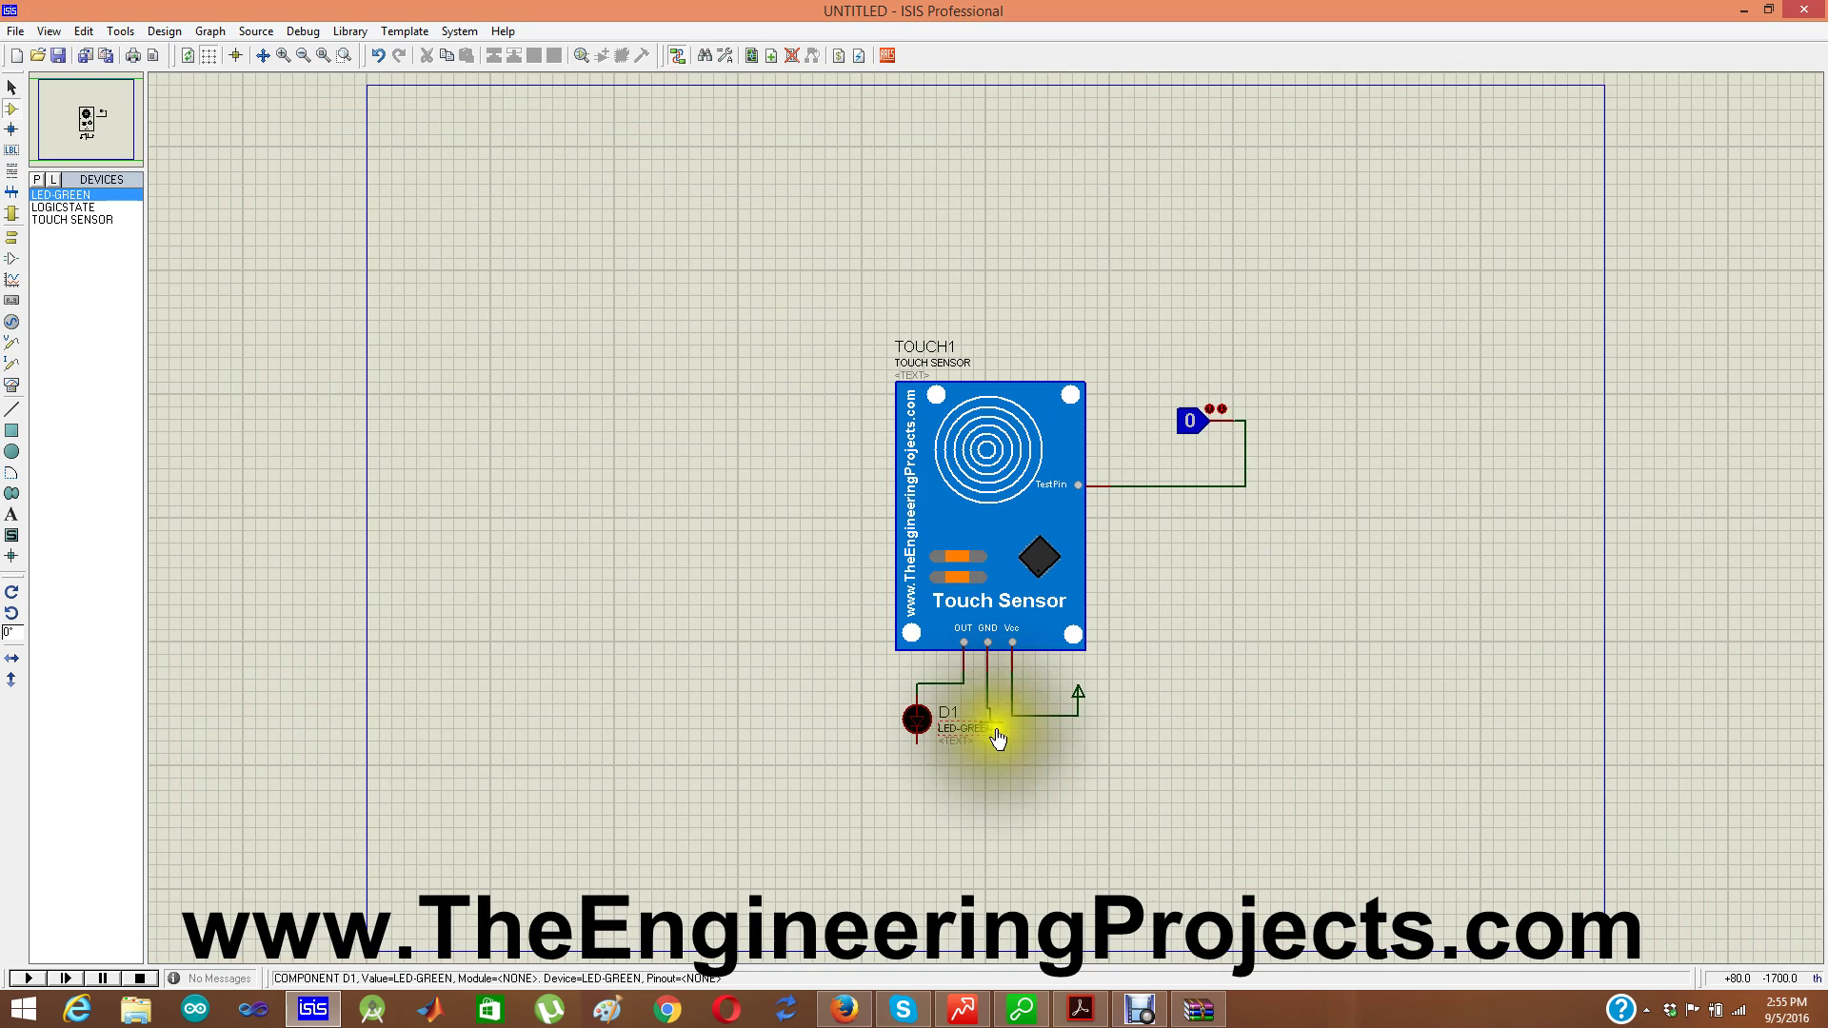
pyautogui.moveTo(995, 737); pyautogui.dragTo(995, 871)
pyautogui.click(946, 832)
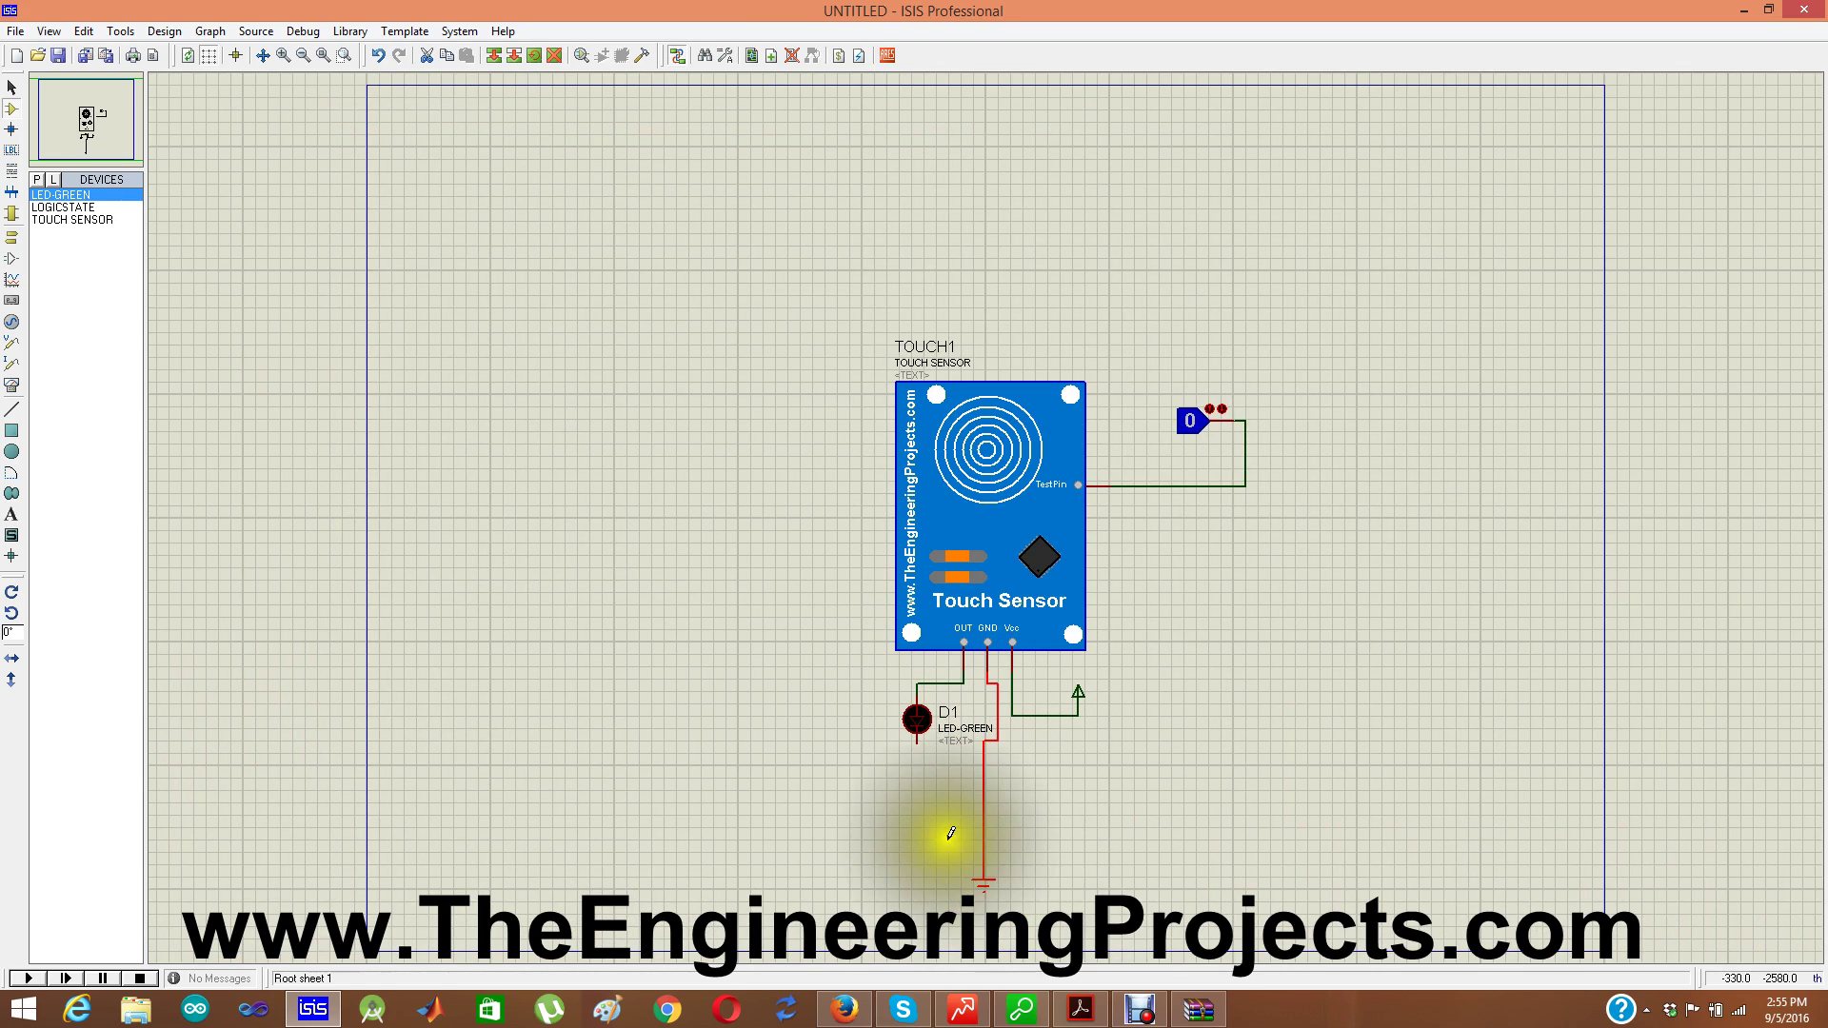
pyautogui.click(917, 735)
pyautogui.click(983, 798)
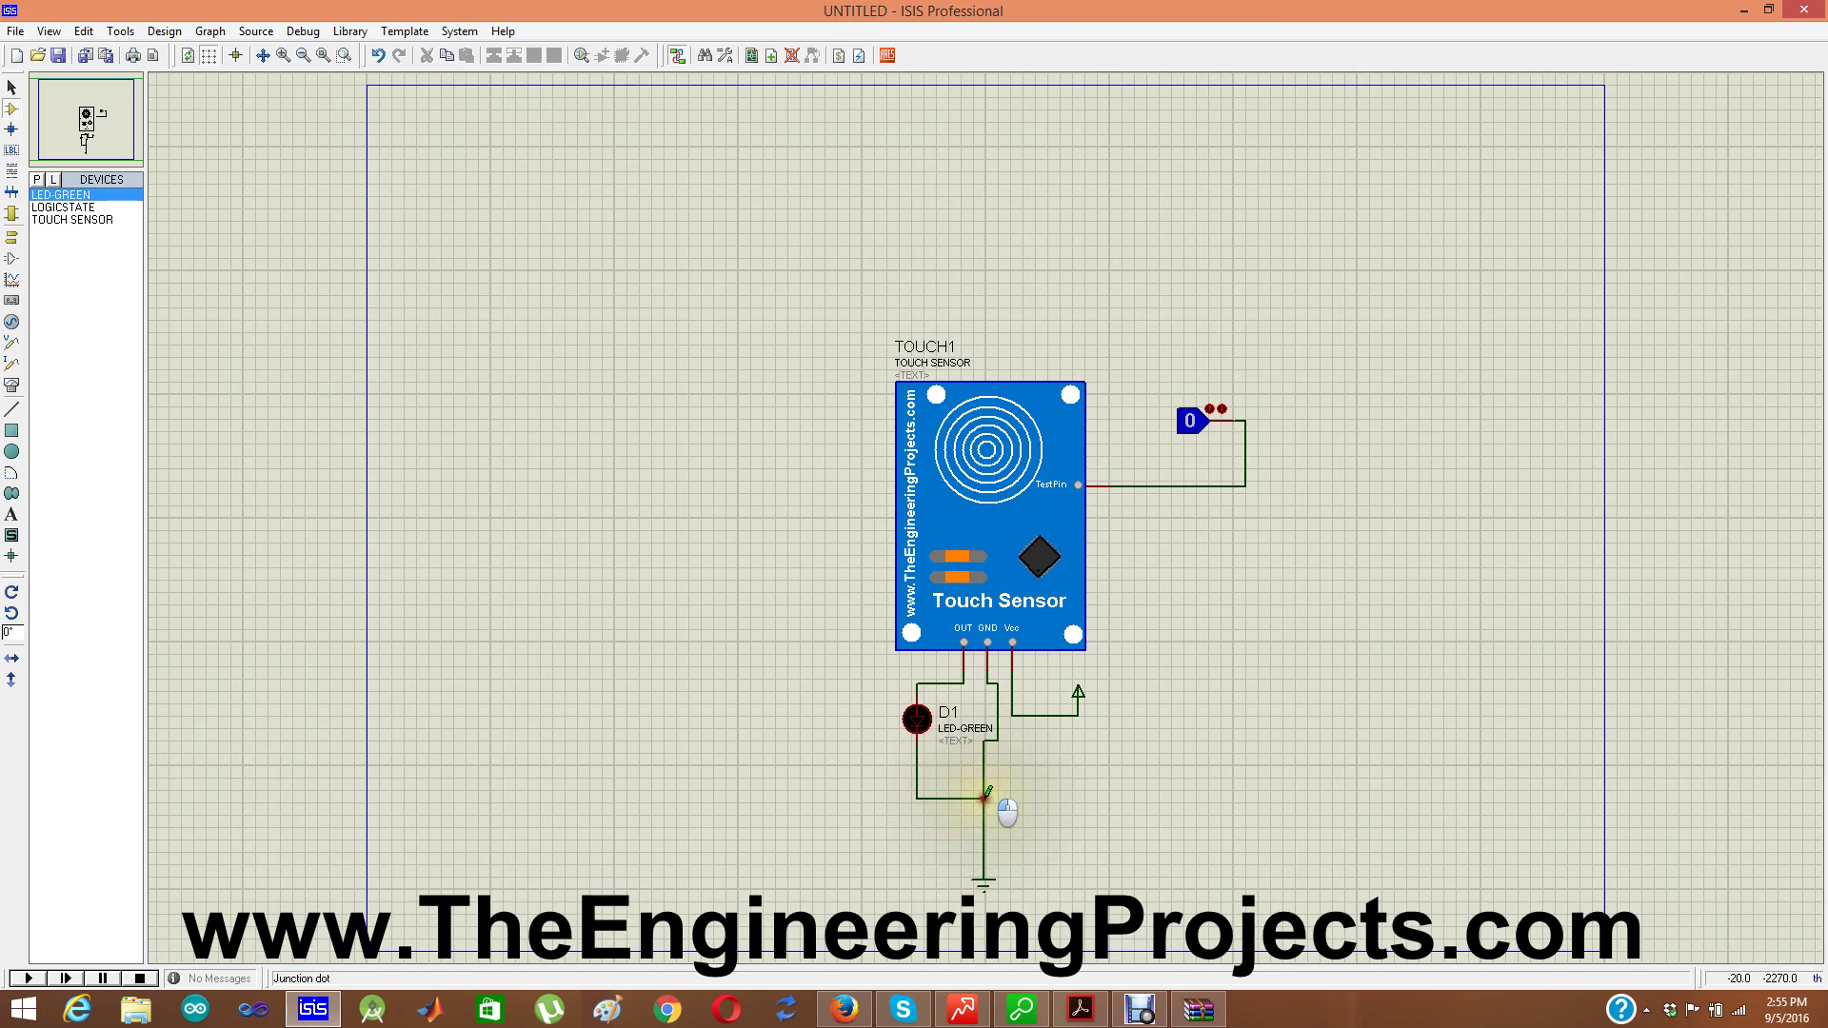
# Set LED D1's model type to Digital
pyautogui.click(916, 716)
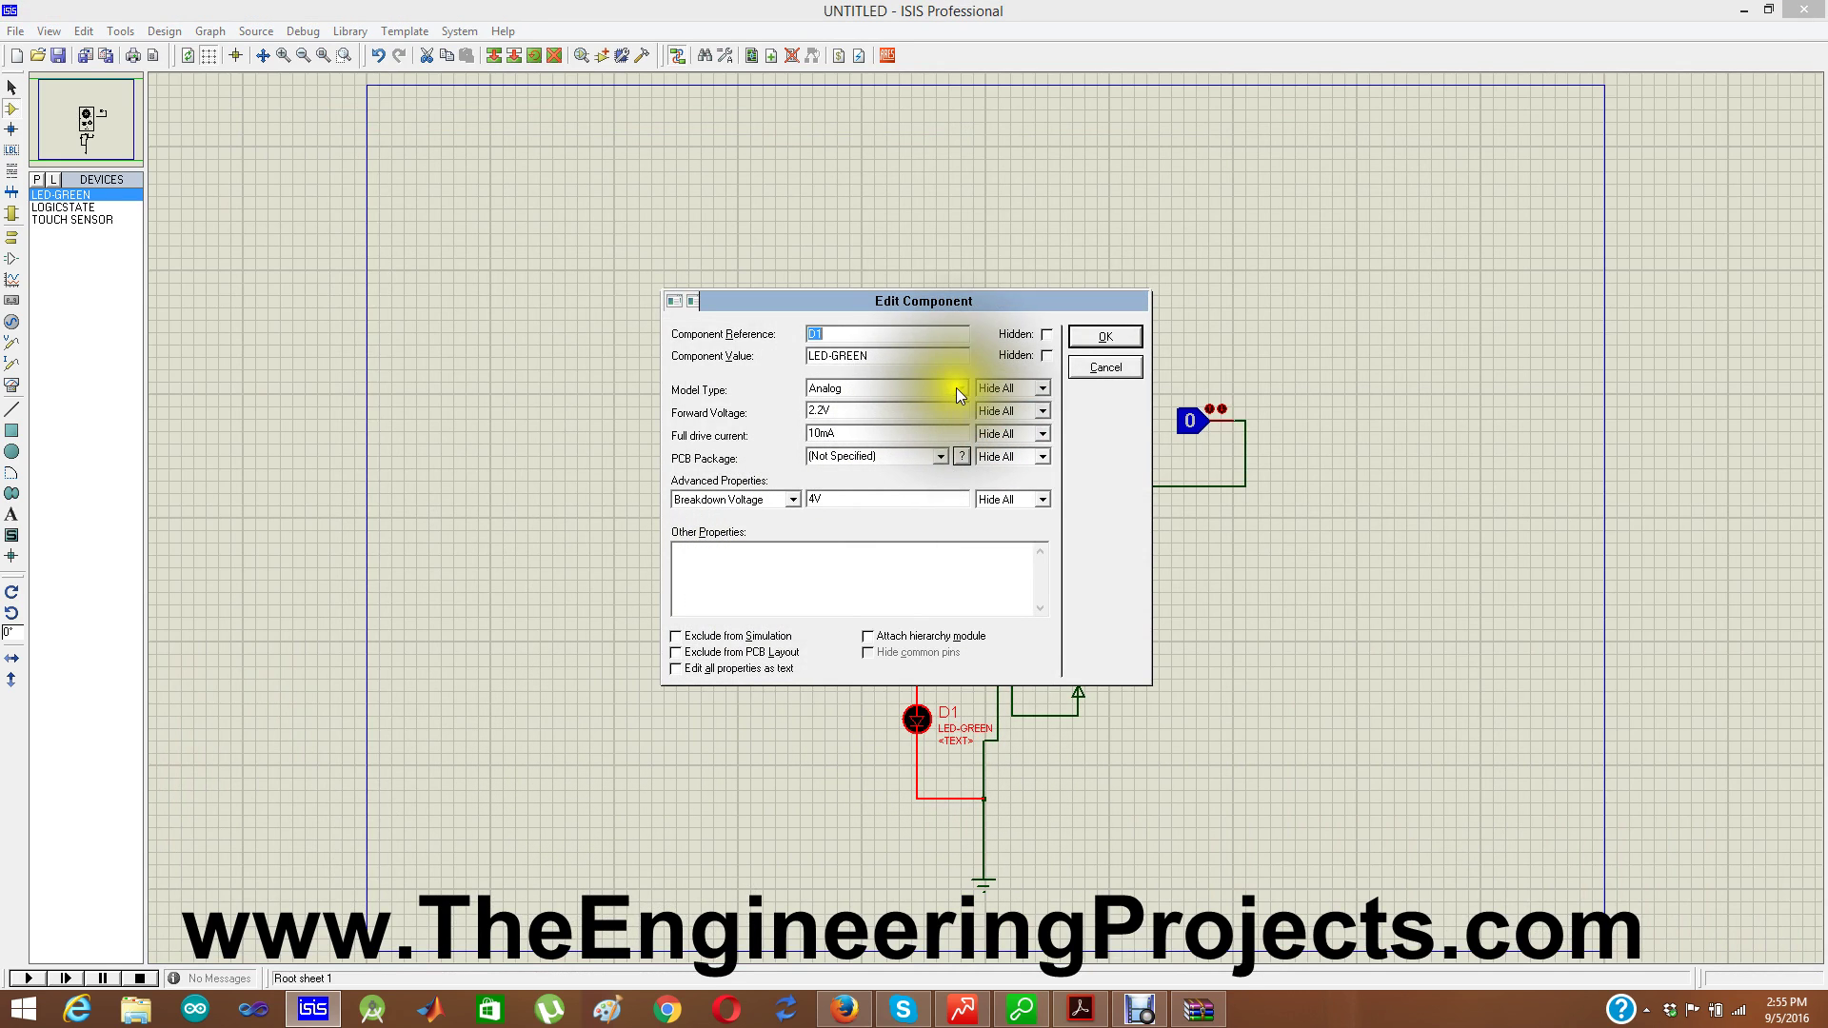
pyautogui.click(956, 387)
pyautogui.click(895, 430)
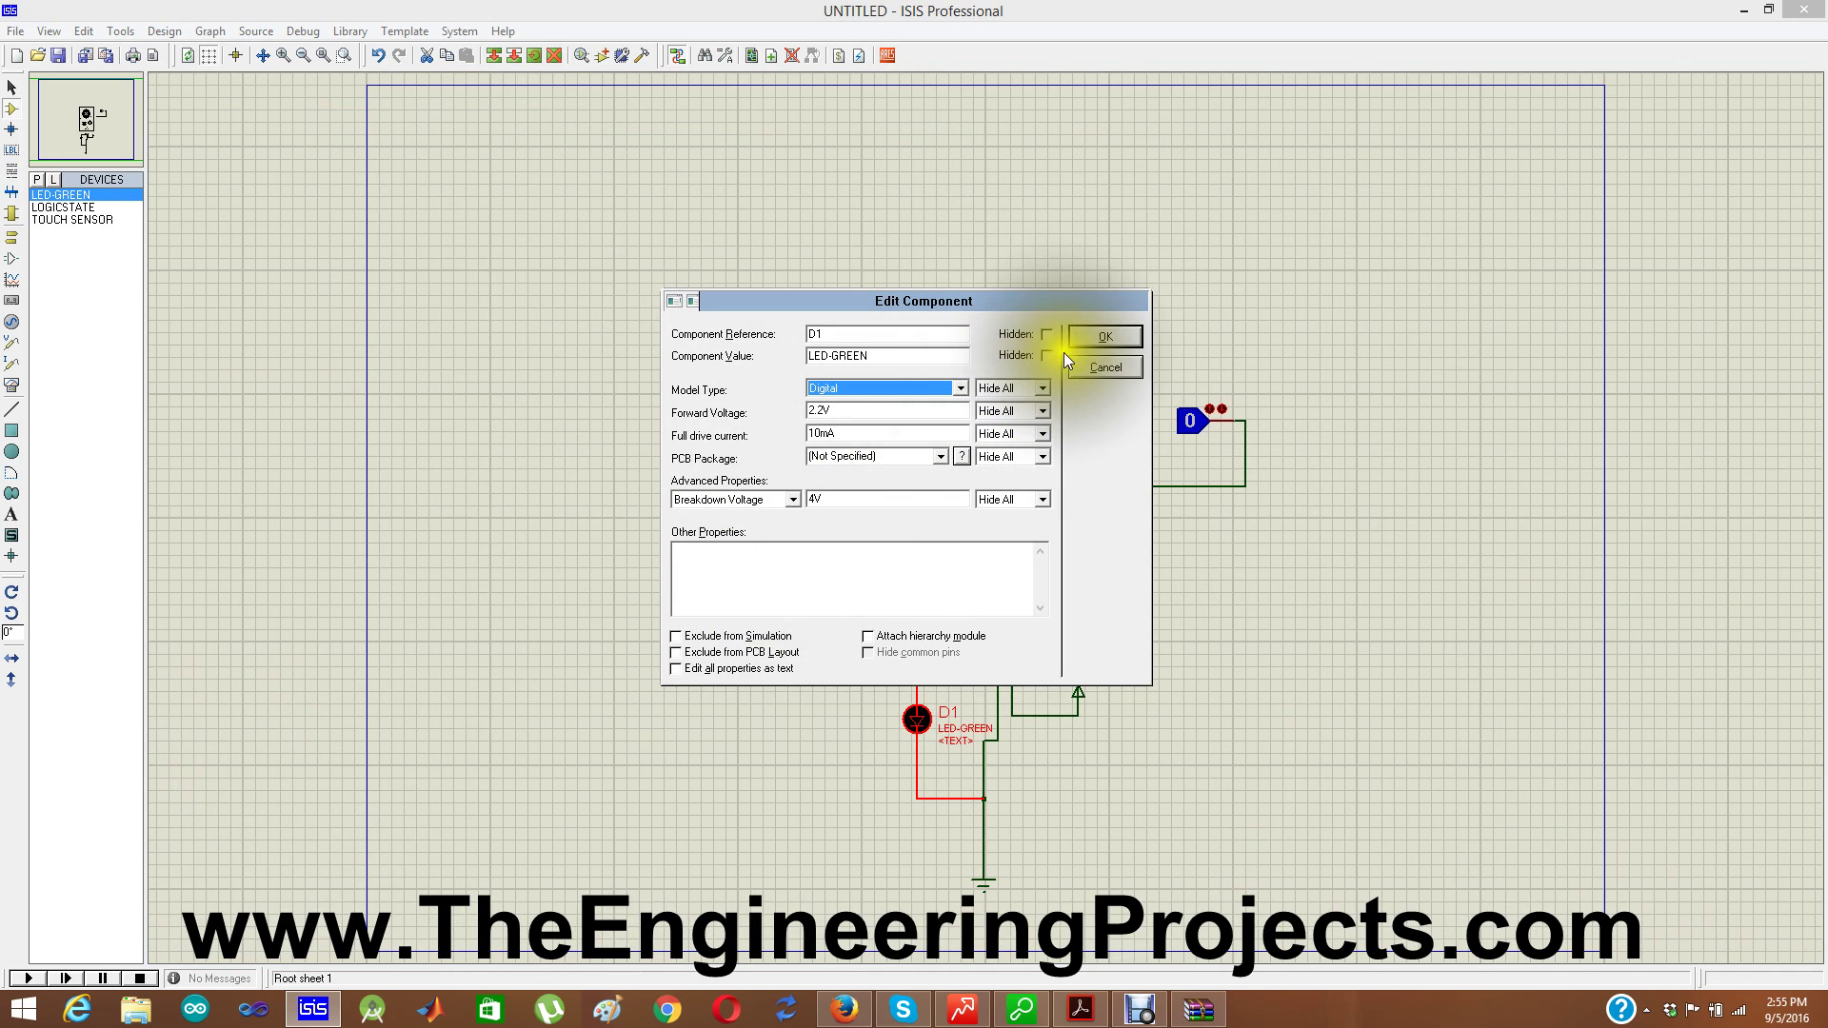
pyautogui.click(1104, 336)
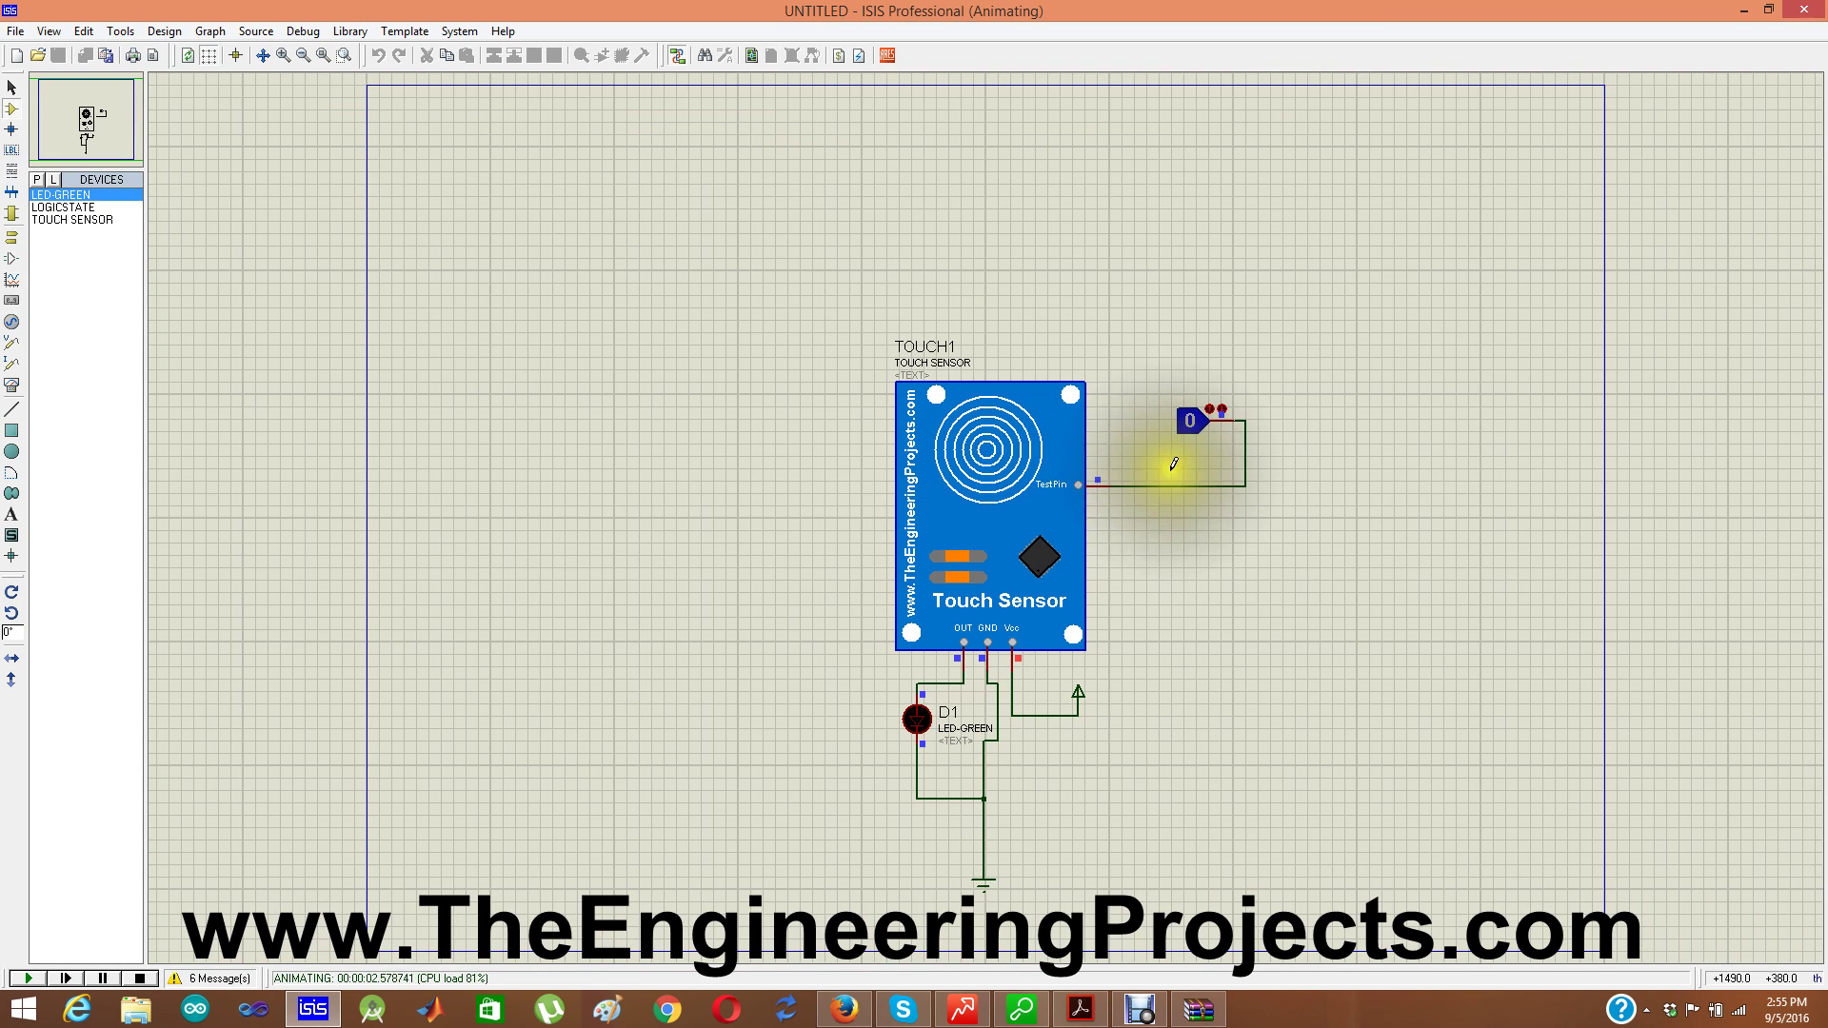
# Toggle the test pin to 1, back to 0, then 1 again so D1 lights green
pyautogui.click(1191, 421)
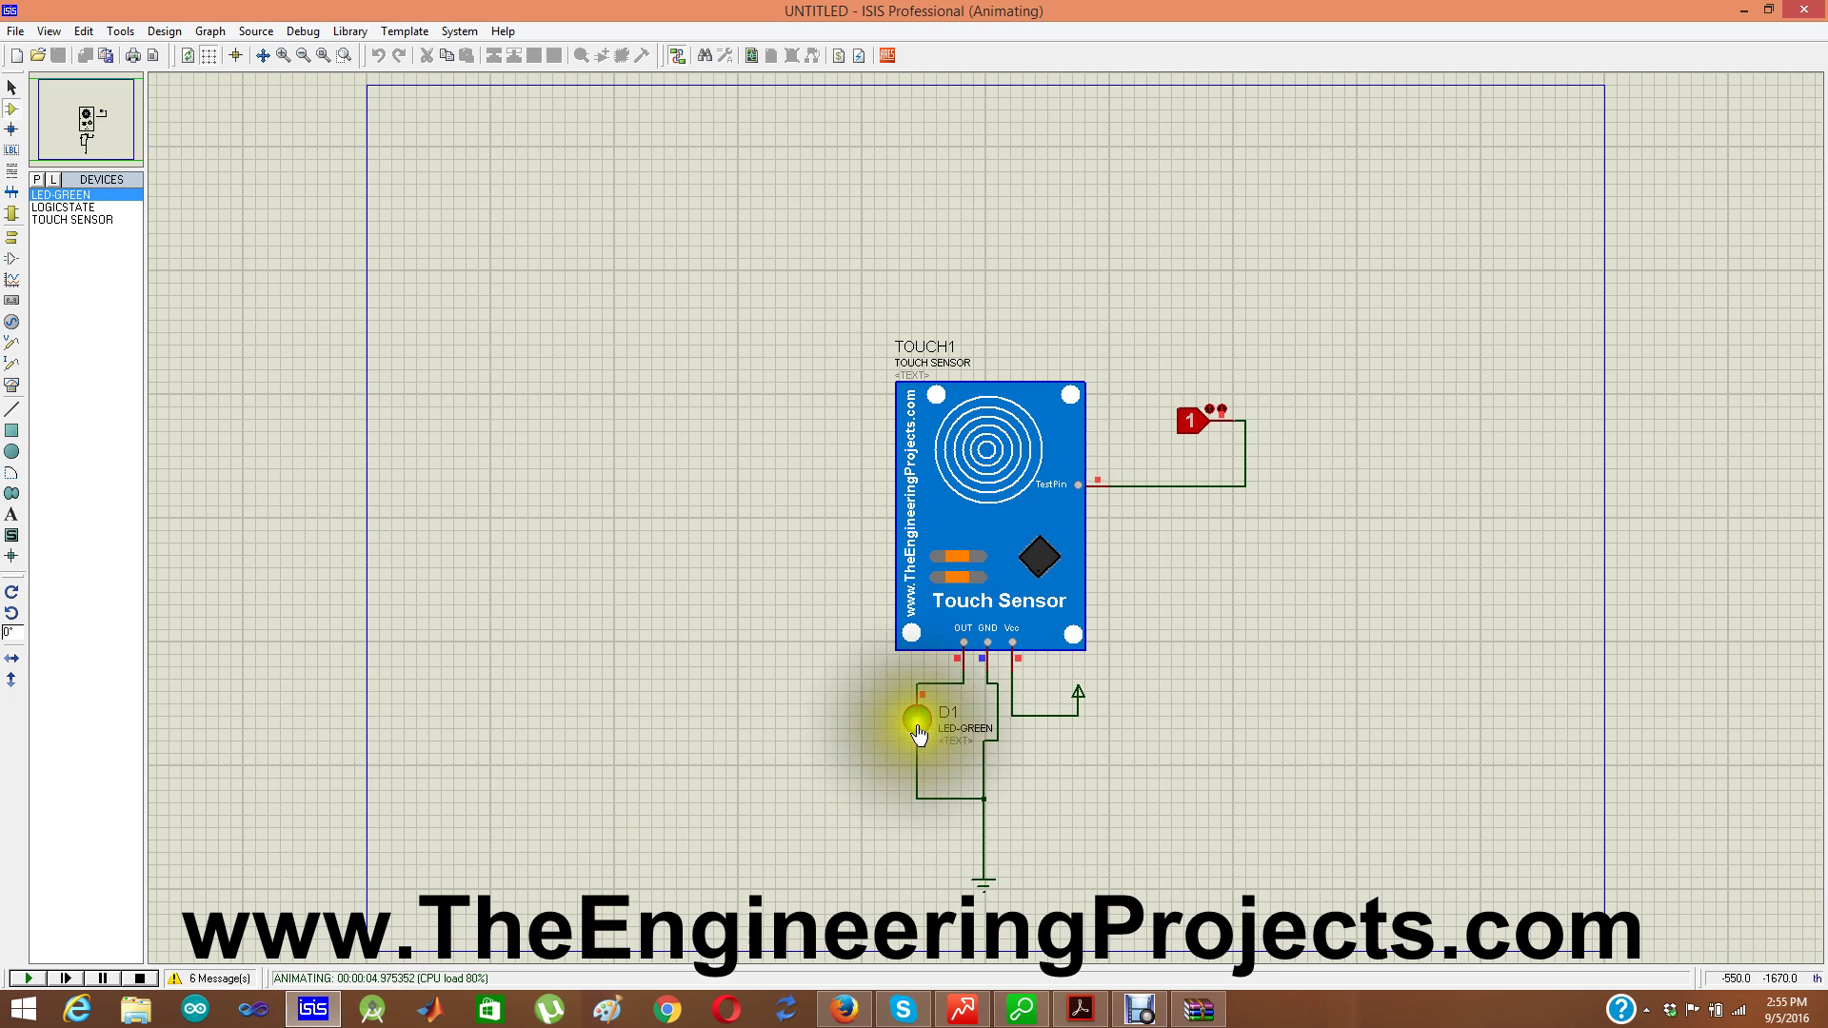
pyautogui.click(1195, 440)
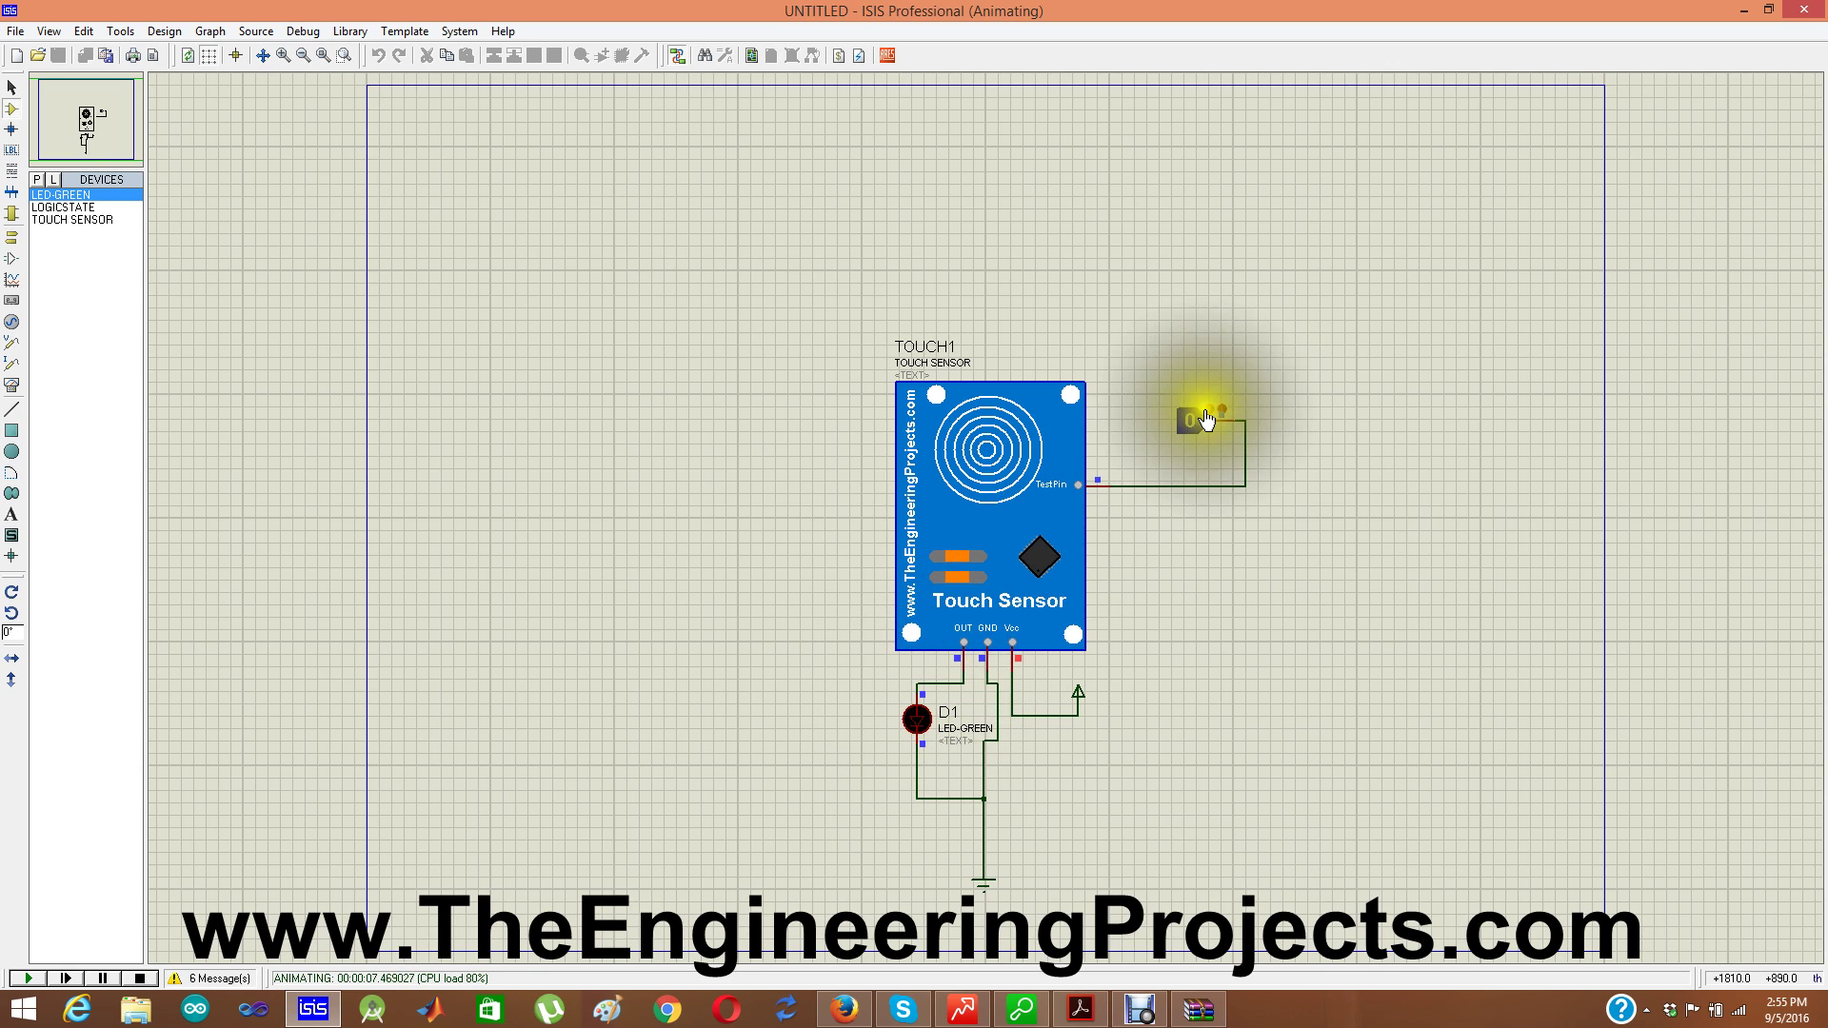
pyautogui.click(1205, 419)
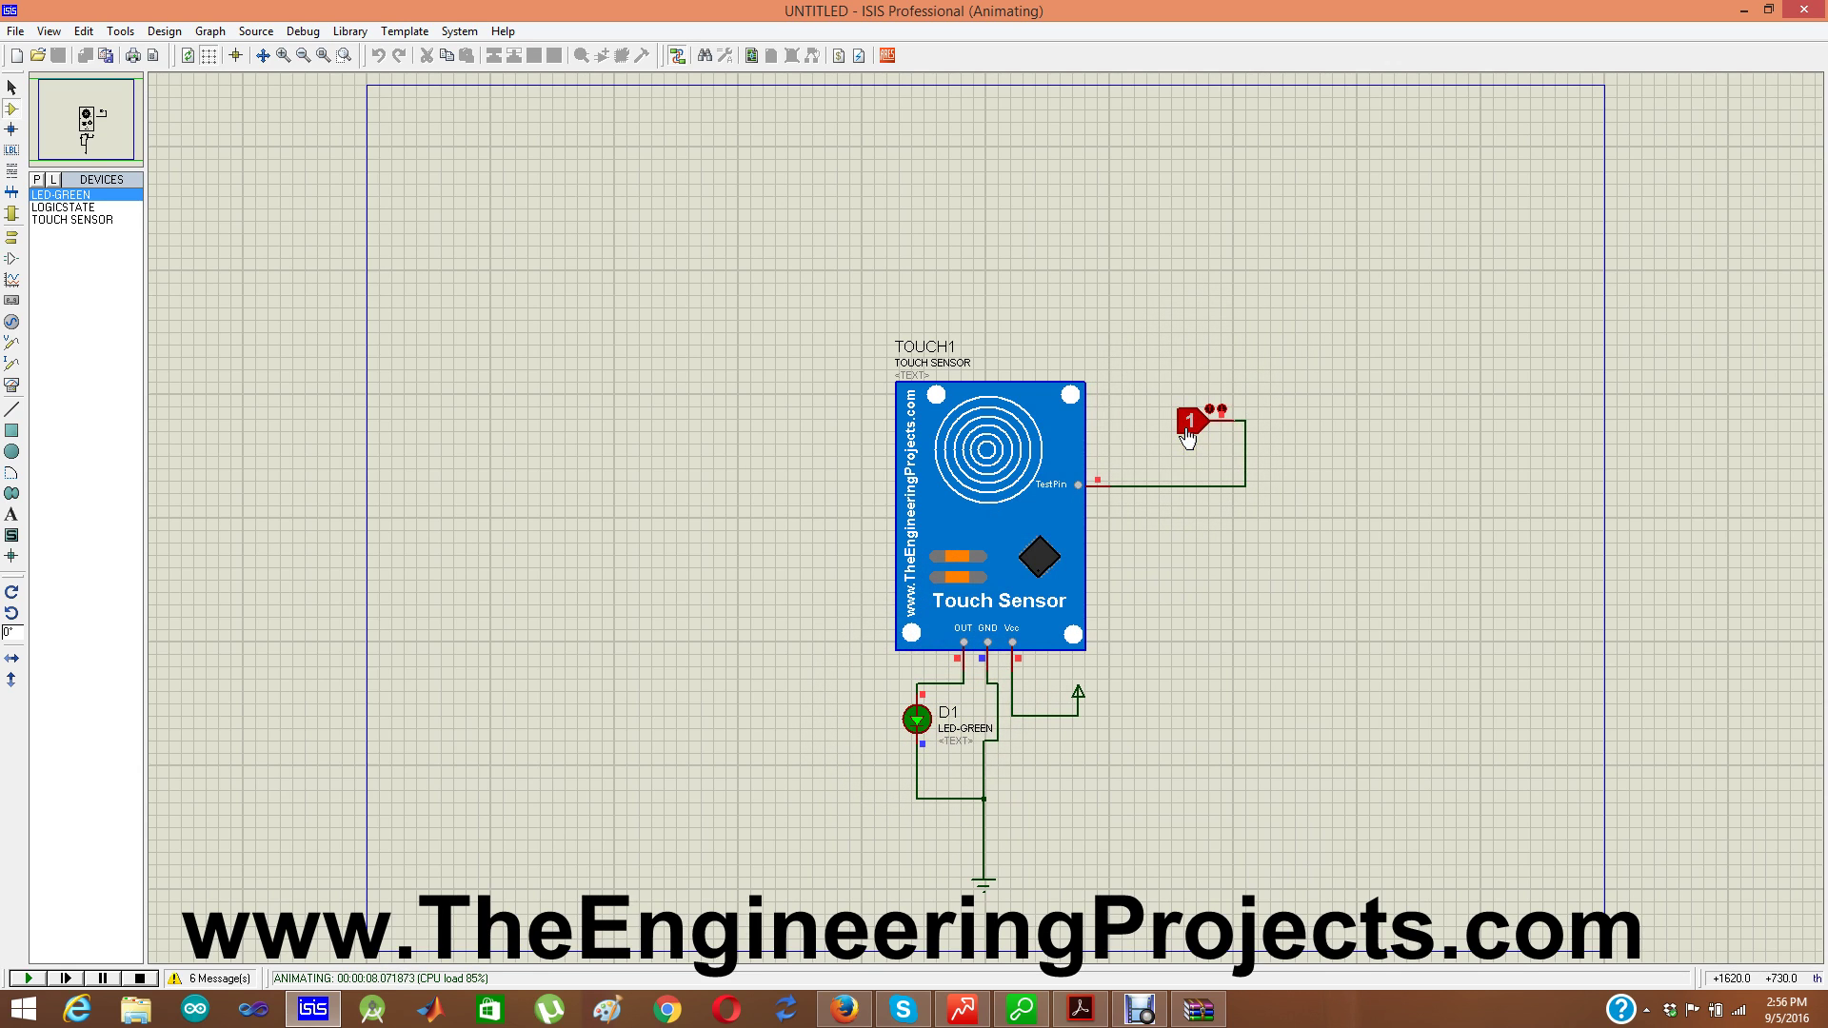